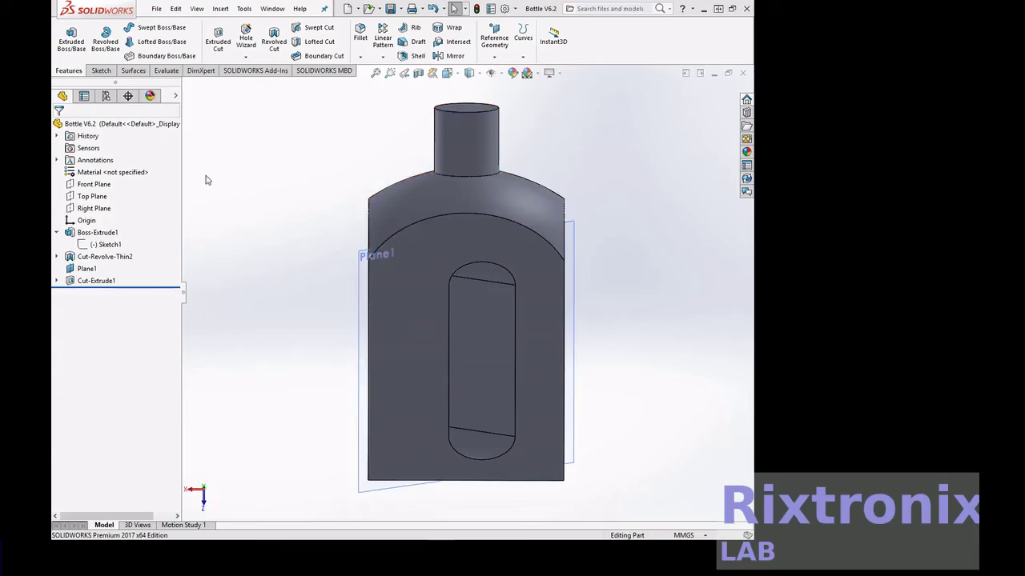
Orbit the bottle, then turn the view normal to the Front Plane
left_click(93, 185)
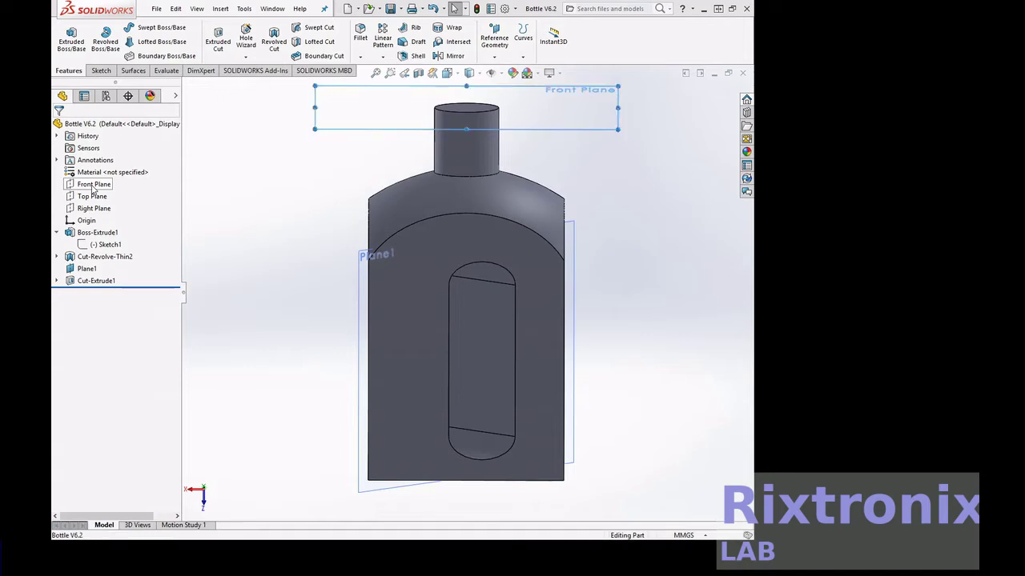
right_click(658, 192)
mouse_move(702, 215)
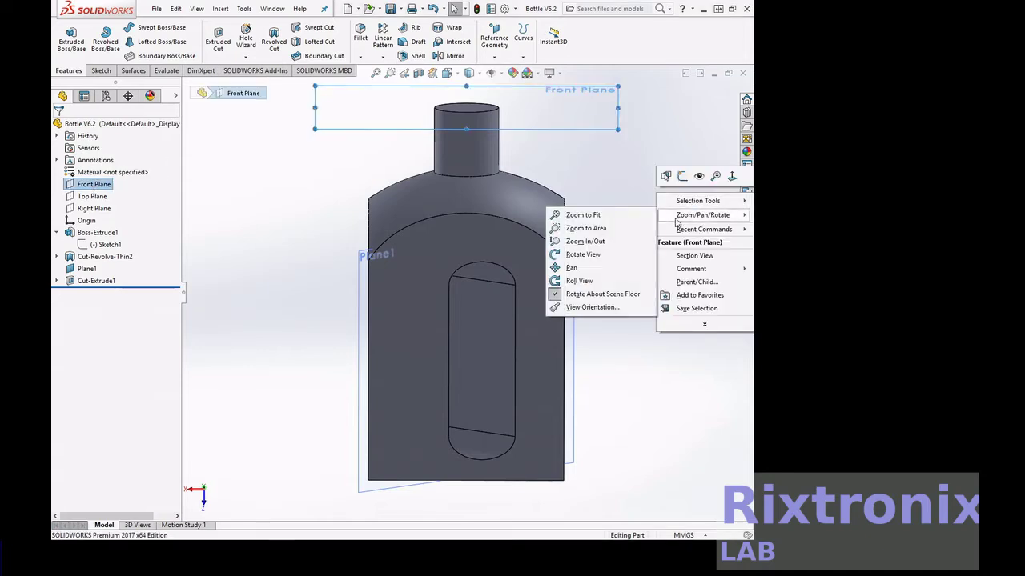
left_click(625, 252)
mouse_move(629, 248)
left_mouse_down()
mouse_move(629, 222)
mouse_move(629, 296)
mouse_move(643, 197)
mouse_move(627, 266)
left_mouse_up()
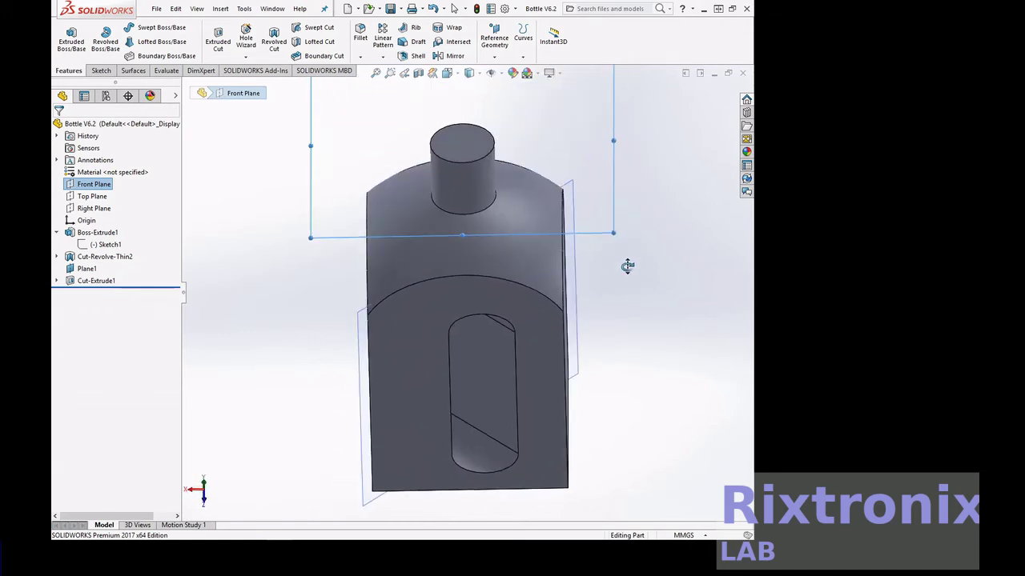
right_click(96, 186)
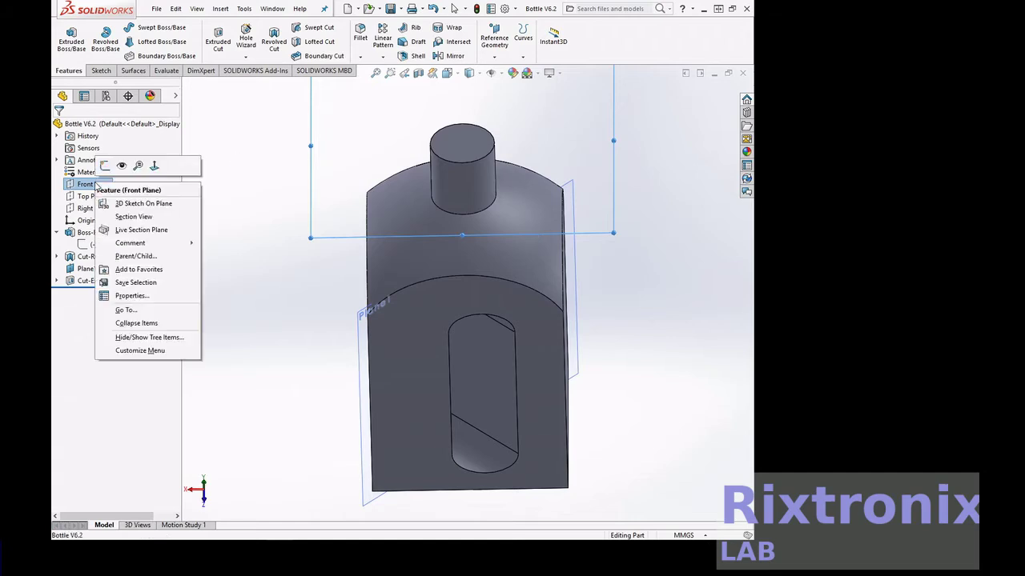
left_click(156, 167)
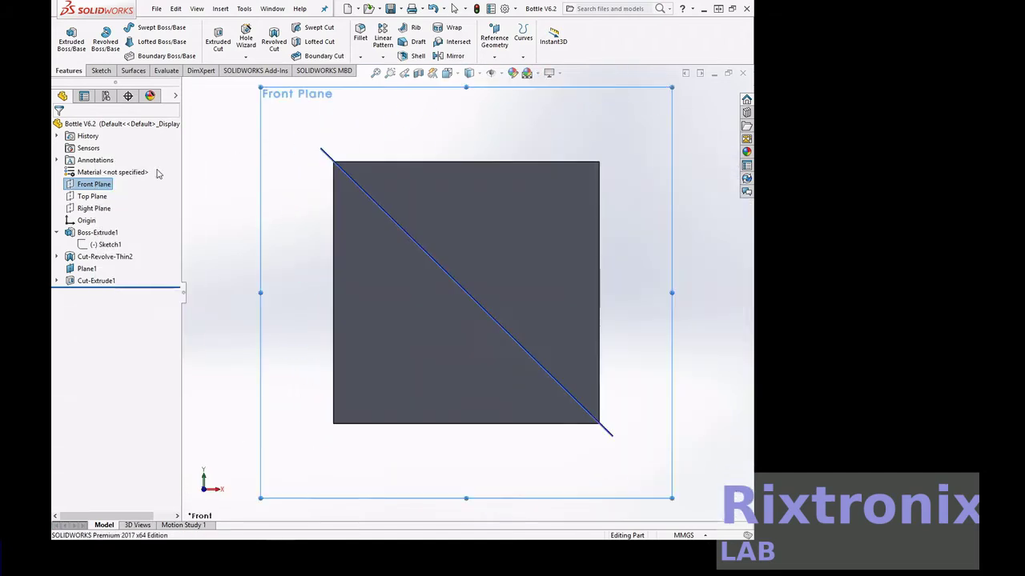
Flip the view to face the Front Plane from behind and hide Plane1
right_click(104, 186)
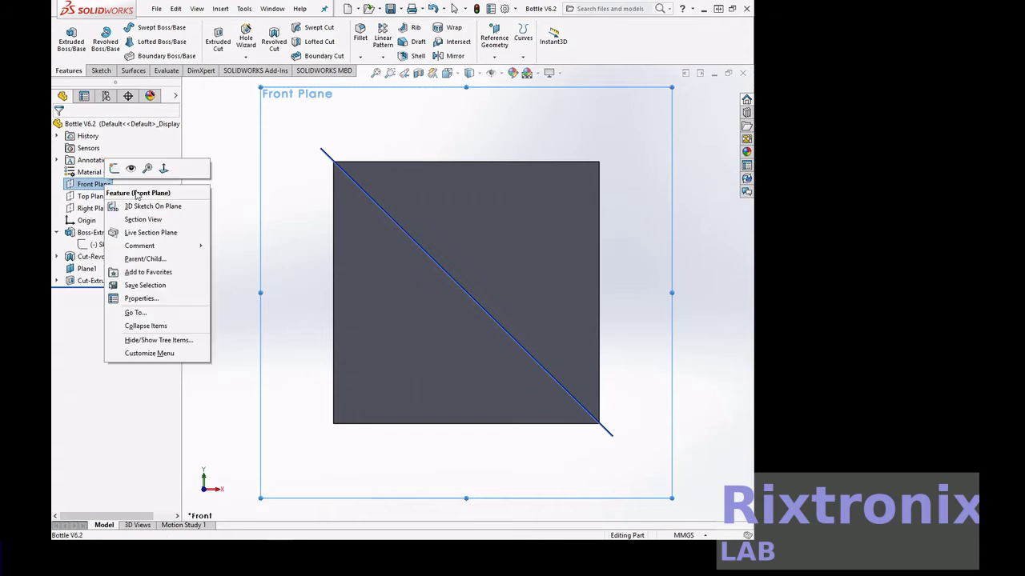
left_click(165, 171)
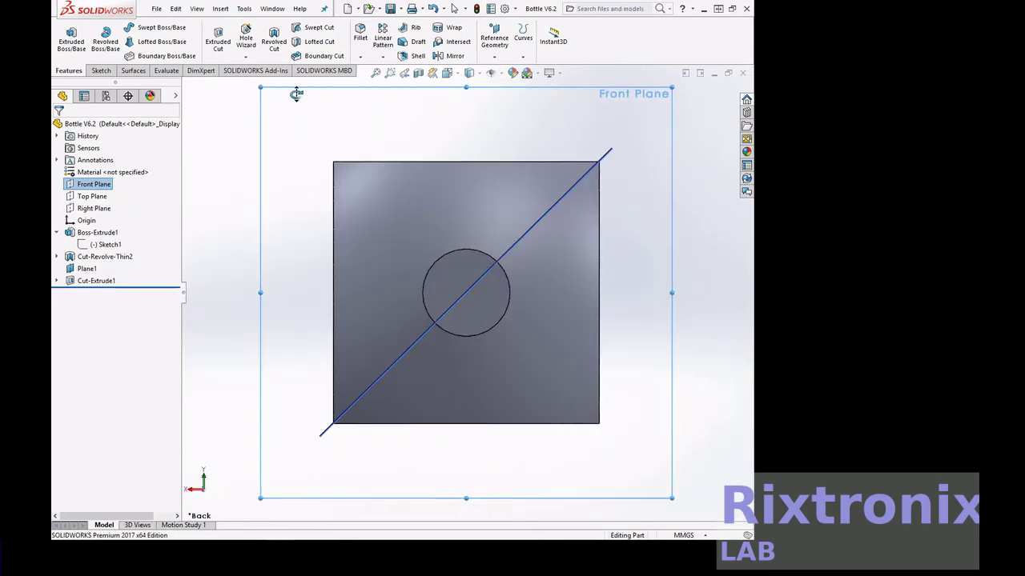
left_click(86, 269)
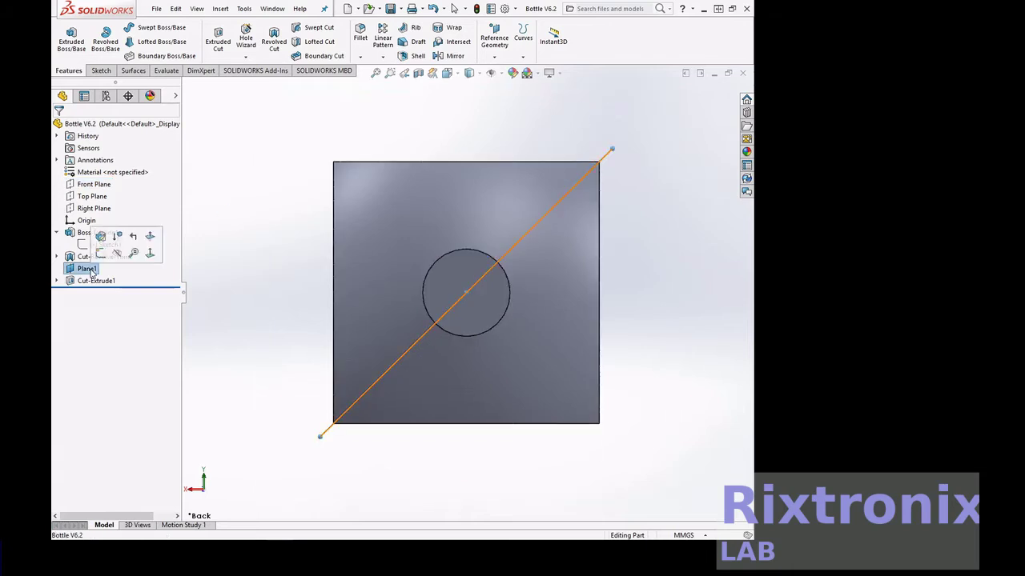
left_click(116, 253)
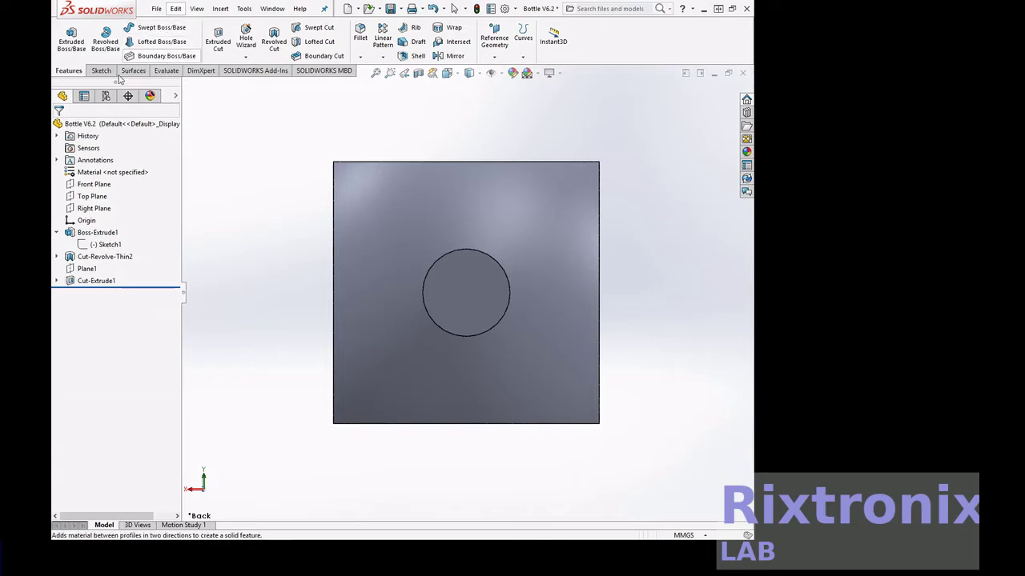
Sketch a circle on the Front Plane centred at the origin, sized to the neck edge
left_click(92, 188)
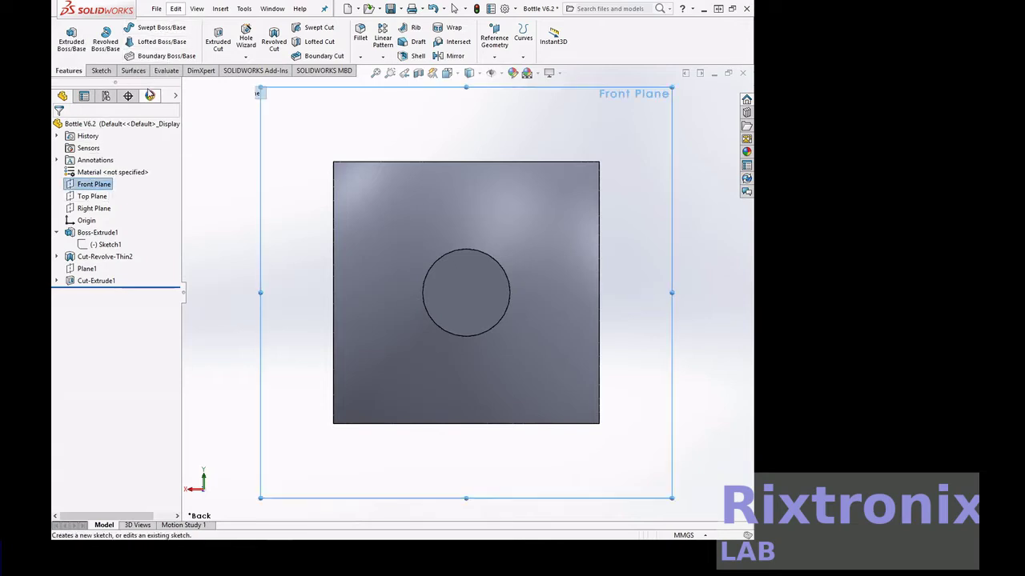
left_click(103, 70)
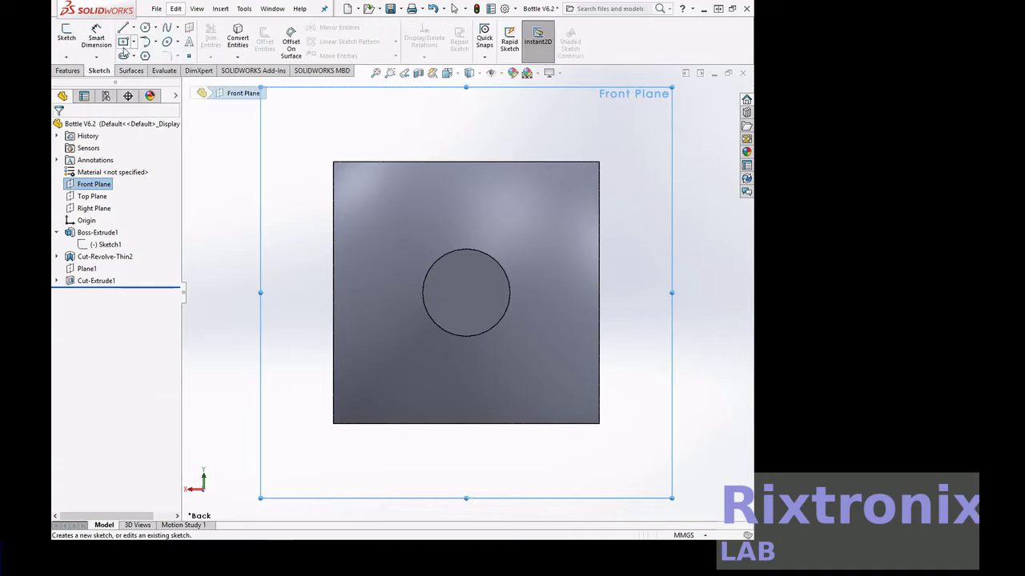
left_click(145, 27)
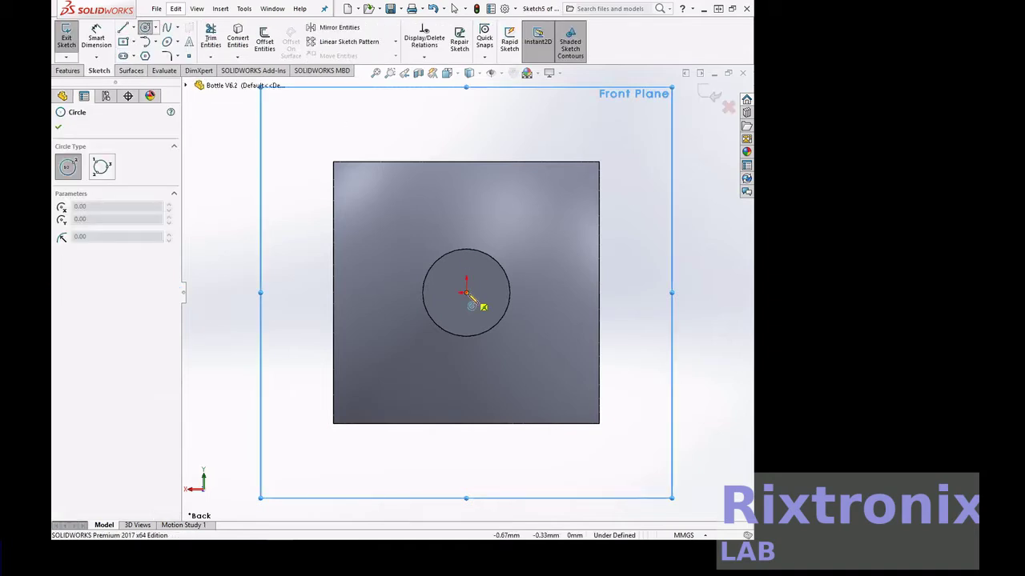
left_click(466, 292)
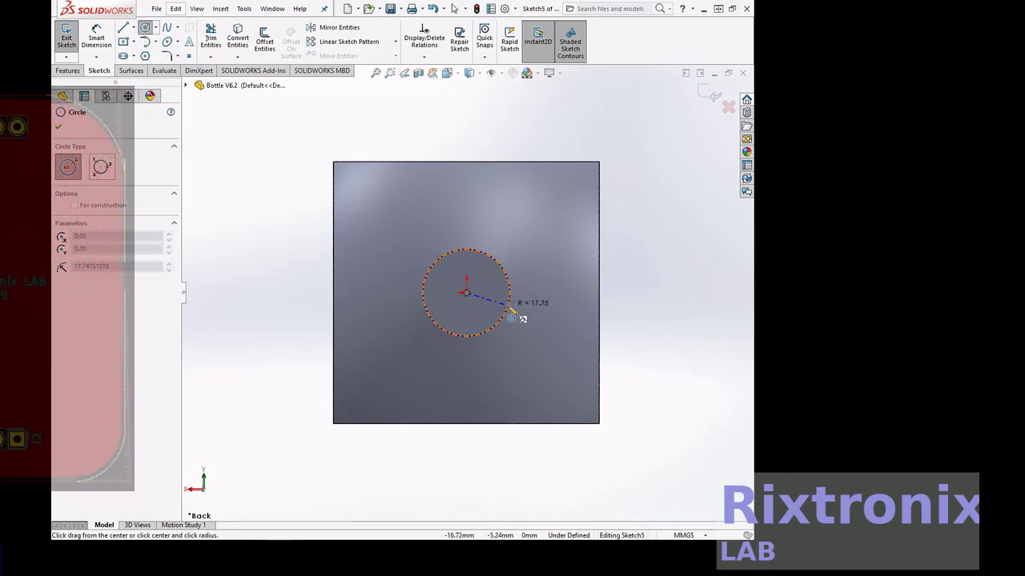
left_click(511, 314)
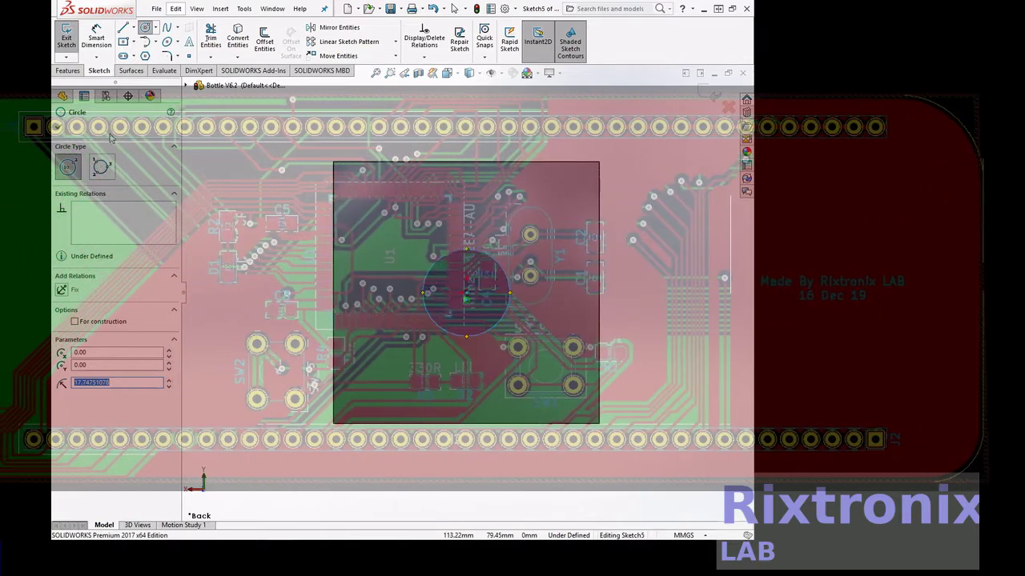
left_click(59, 127)
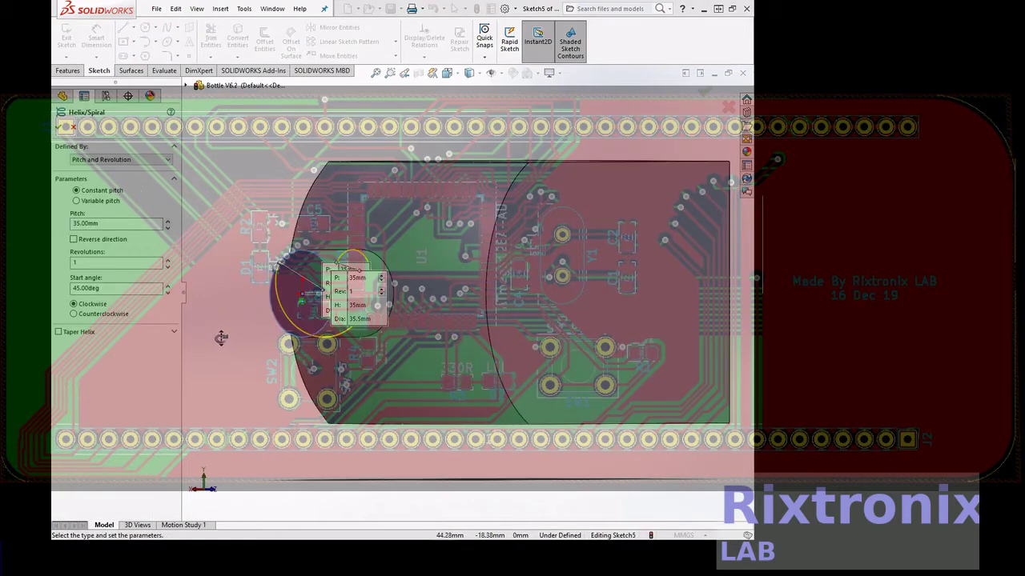
Set the helix pitch to 10 mm and revolutions to 3
double_click(86, 223)
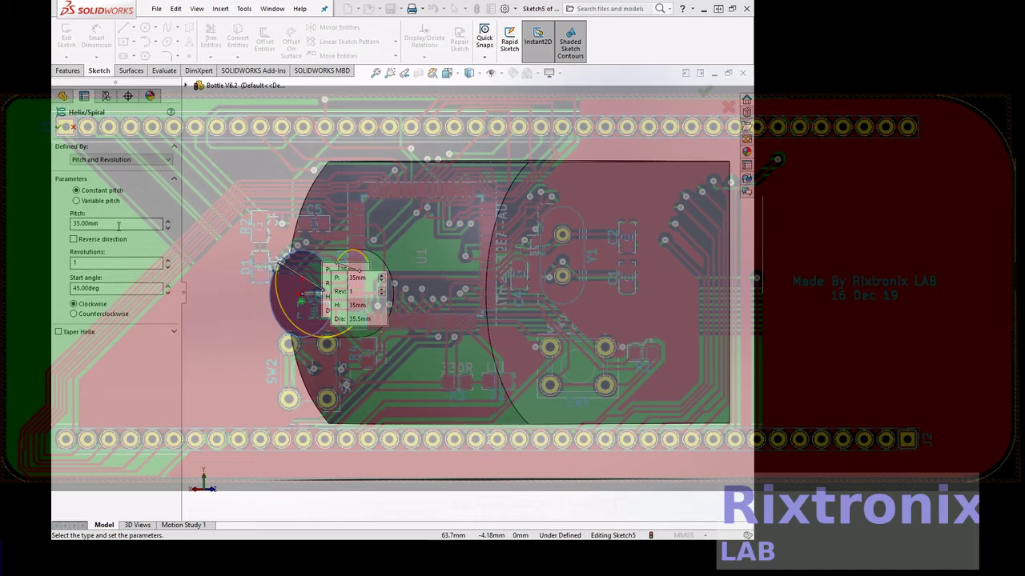
type("20")
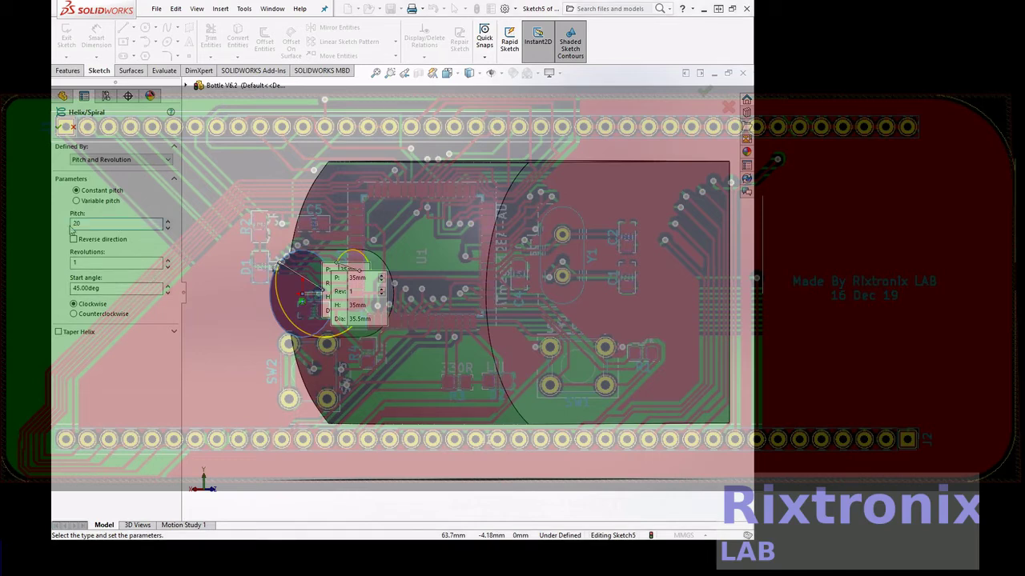
double_click(90, 262)
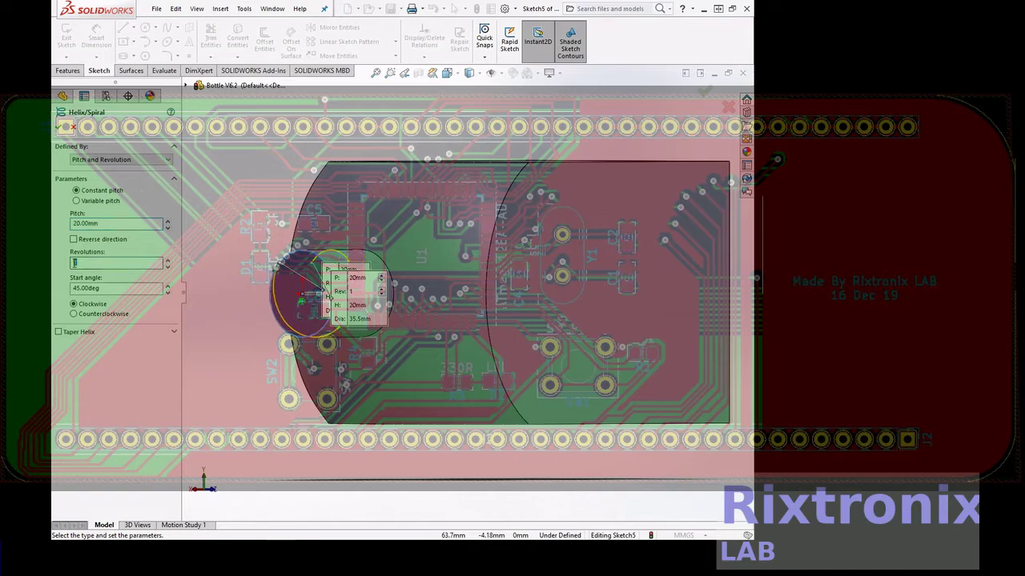
type("2")
key("Return")
left_click(77, 223)
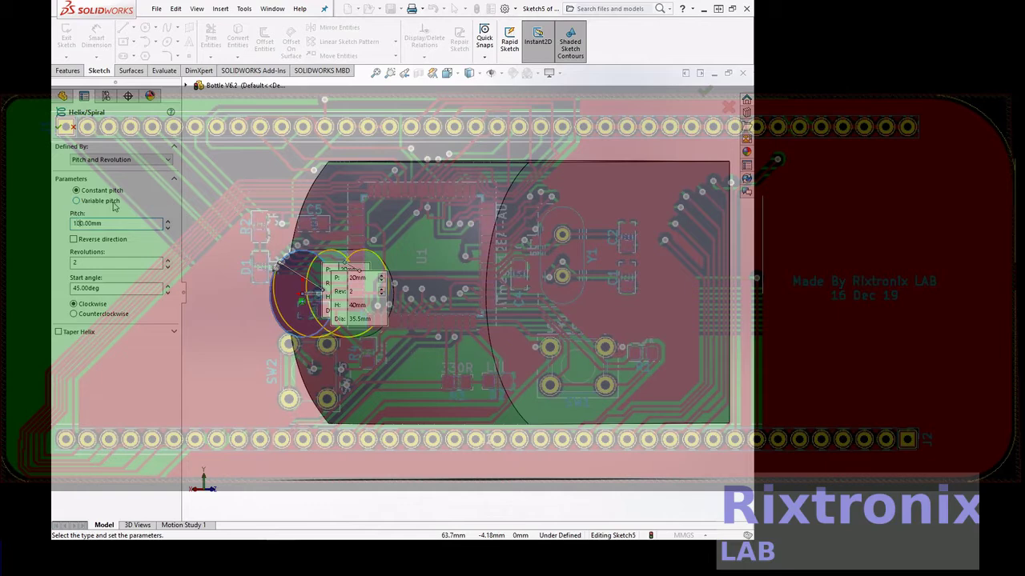
double_click(98, 262)
type("3")
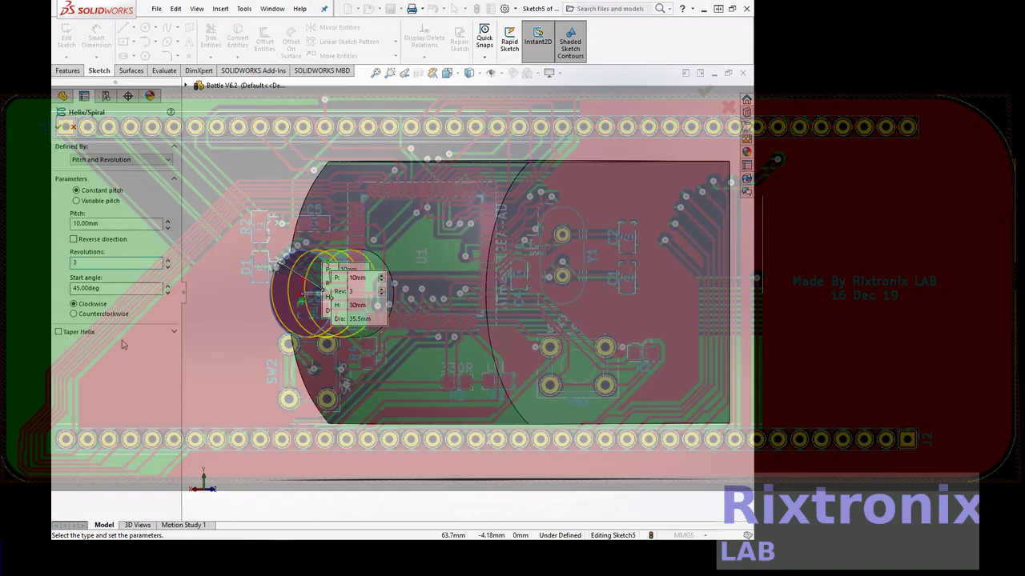
Orbit to check the helix preview on the neck and confirm Helix/Spiral1
right_click(412, 131)
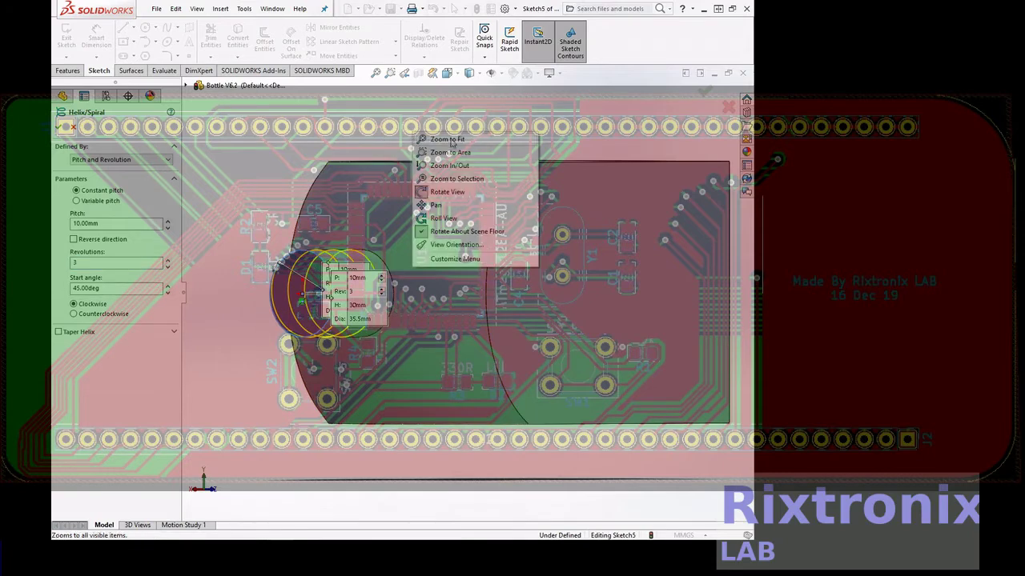
left_click(543, 113)
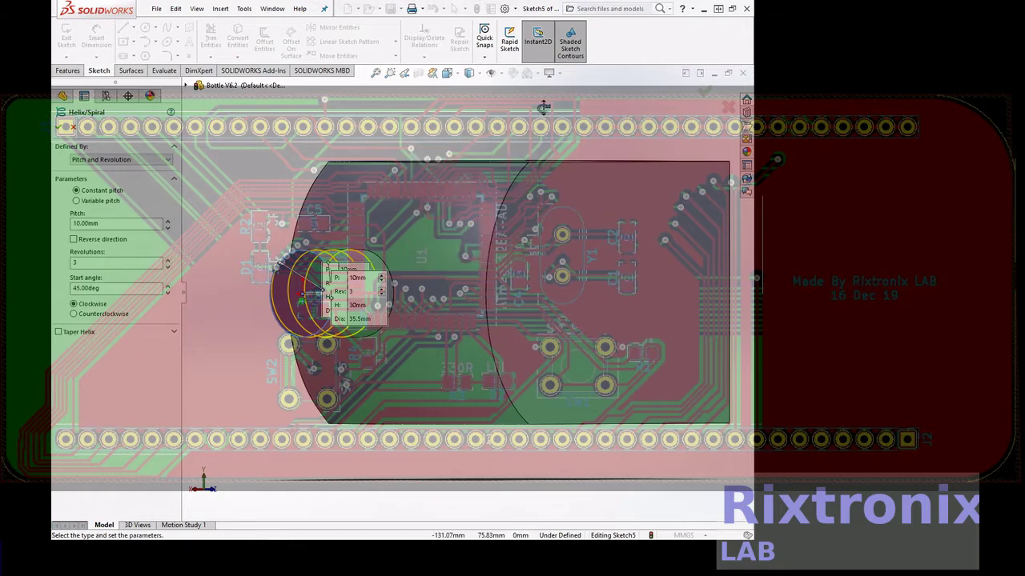
mouse_move(483, 88)
middle_mouse_down()
mouse_move(454, 168)
mouse_move(517, 142)
mouse_move(337, 131)
middle_mouse_up()
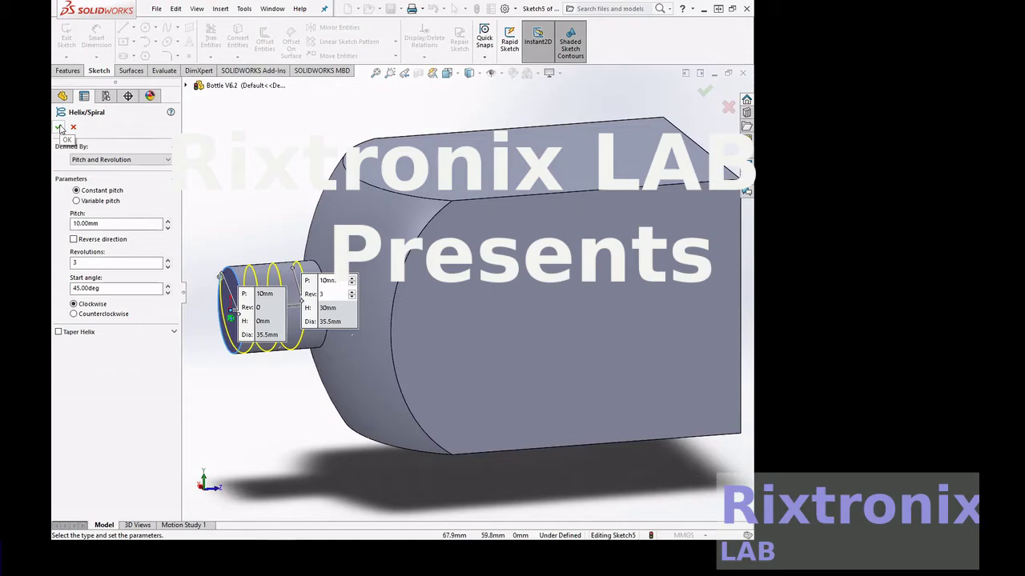
left_click(60, 128)
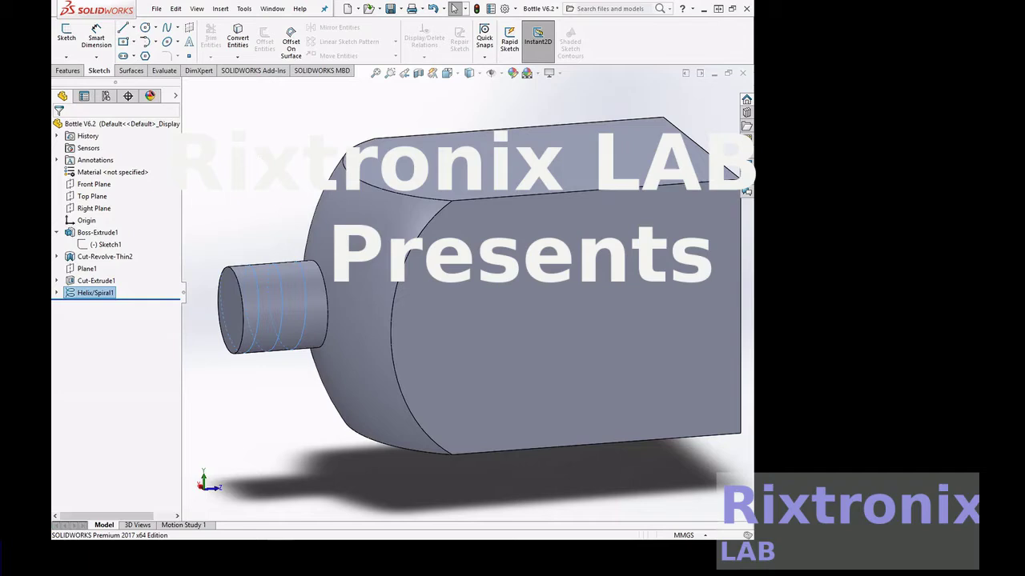
Select the Top Plane and orbit, zoom and pan to centre the helix-wrapped neck
left_click(92, 198)
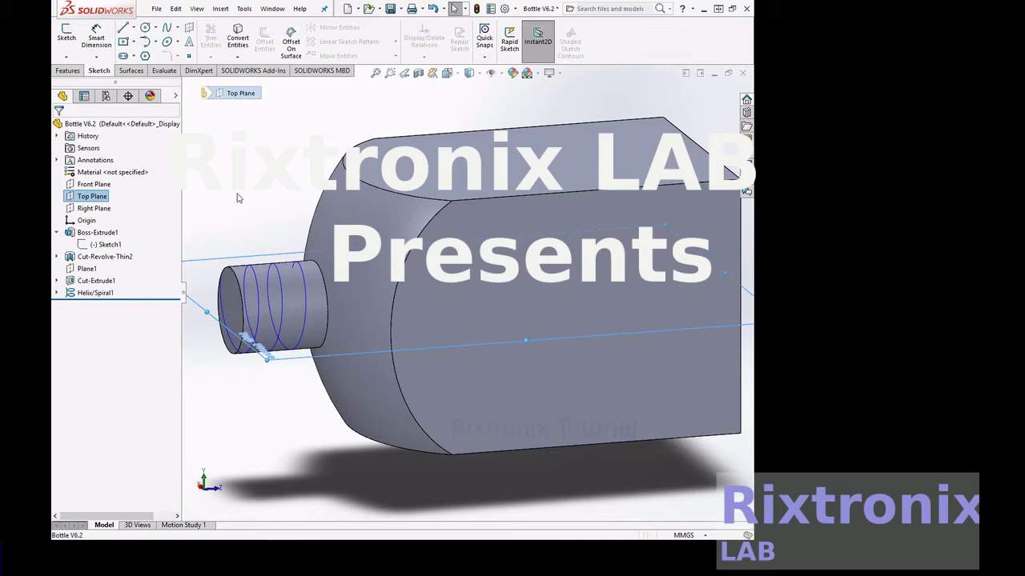
right_click(237, 197)
mouse_move(284, 216)
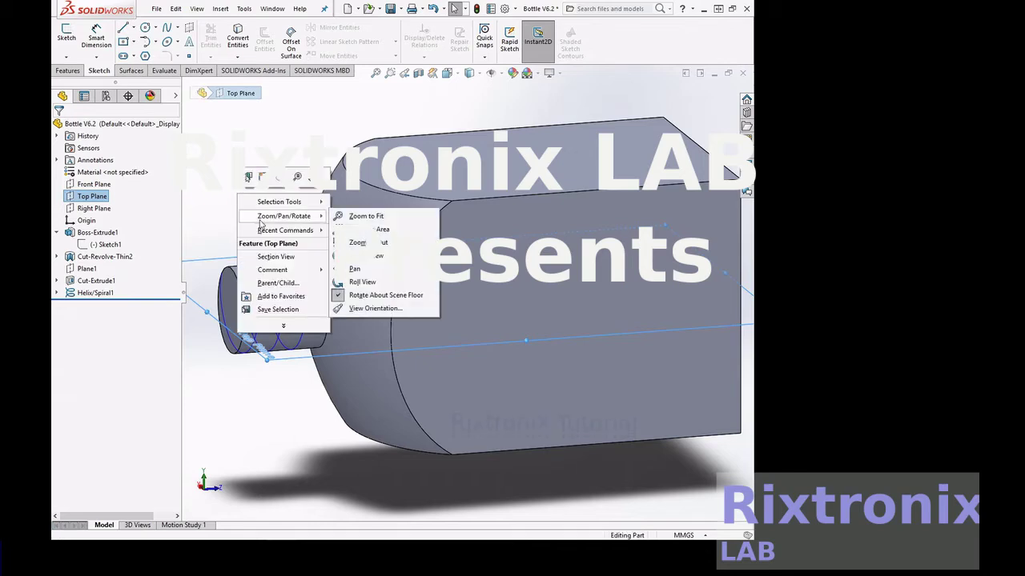
left_click(368, 255)
mouse_move(369, 255)
left_mouse_down()
mouse_move(305, 186)
mouse_move(613, 174)
left_mouse_up()
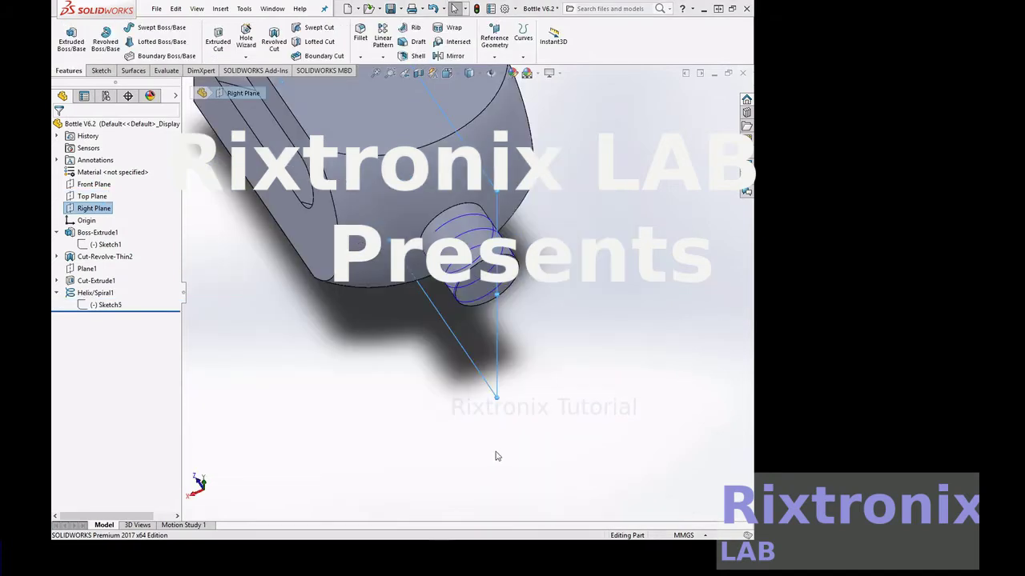
scroll(553, 329, "down", 3)
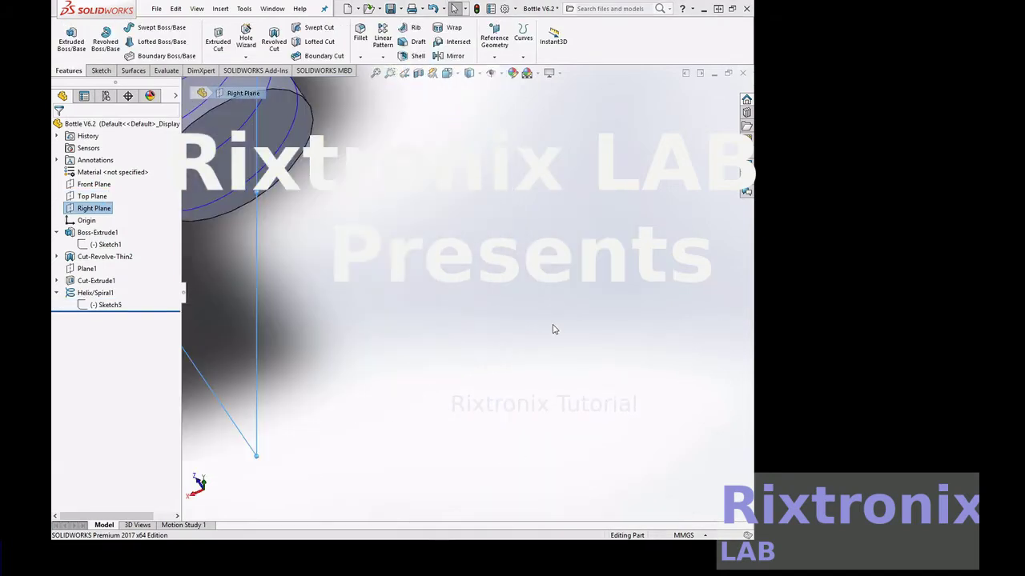
right_click(478, 190)
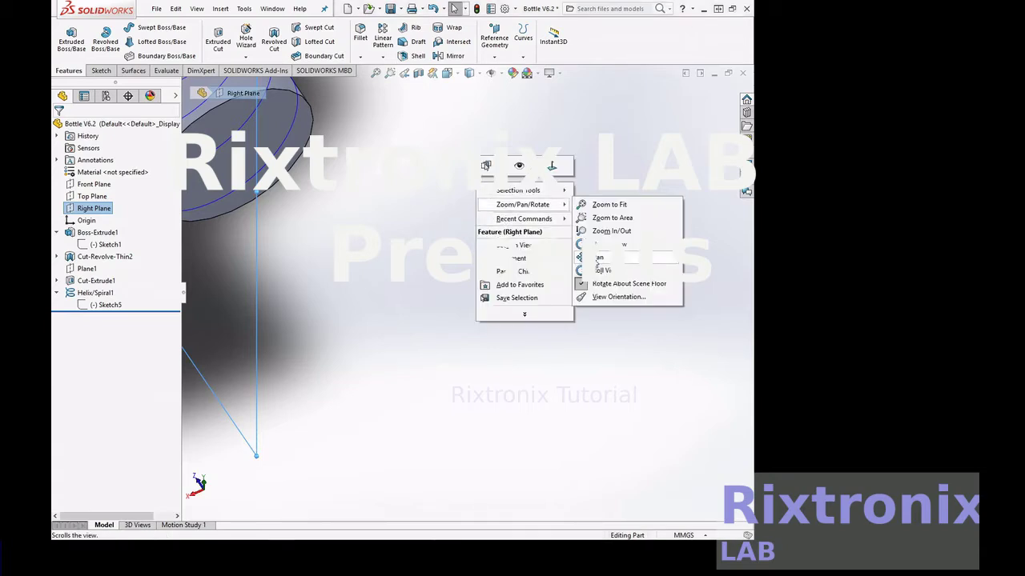
mouse_move(521, 204)
left_click(665, 260)
left_click_drag(327, 253, 606, 439)
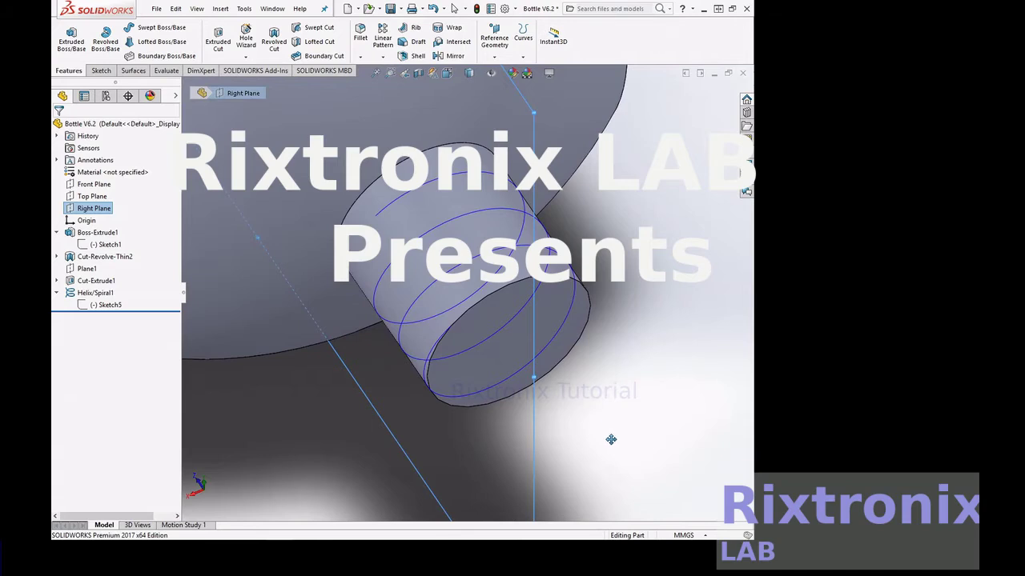
left_click(496, 58)
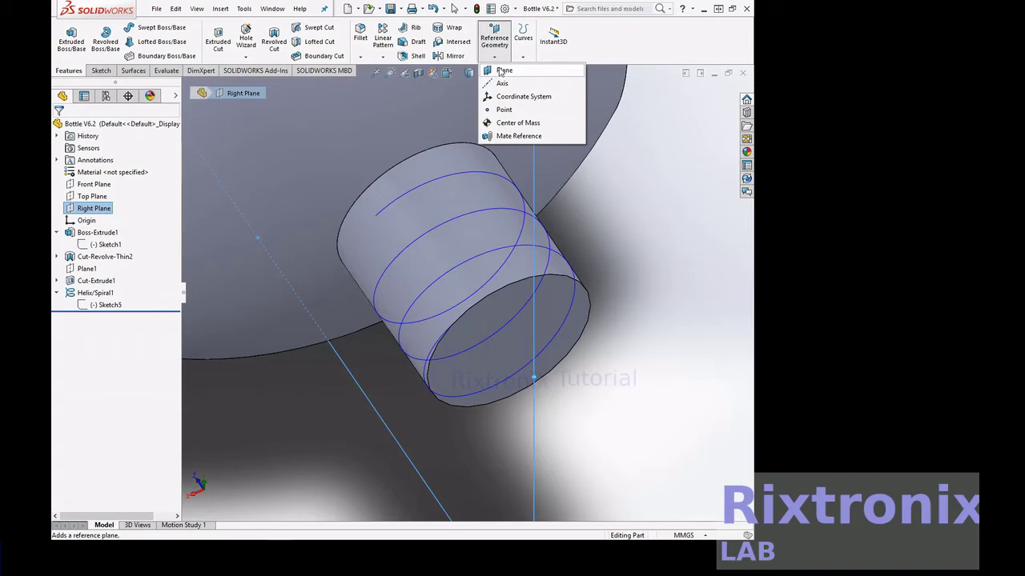
Create Plane2 parallel to the Right Plane through the helix end point
left_click(501, 70)
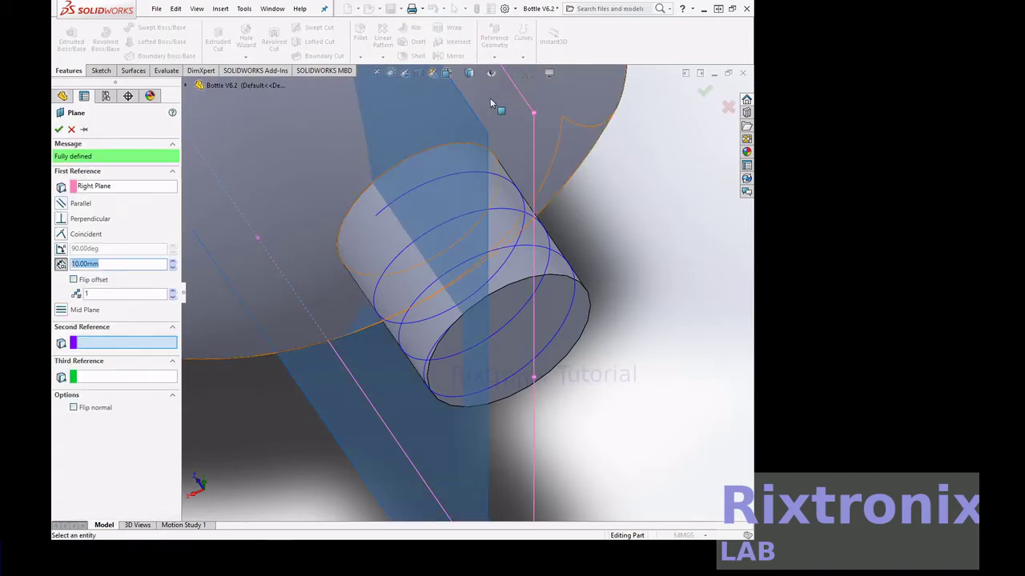
left_click(450, 327)
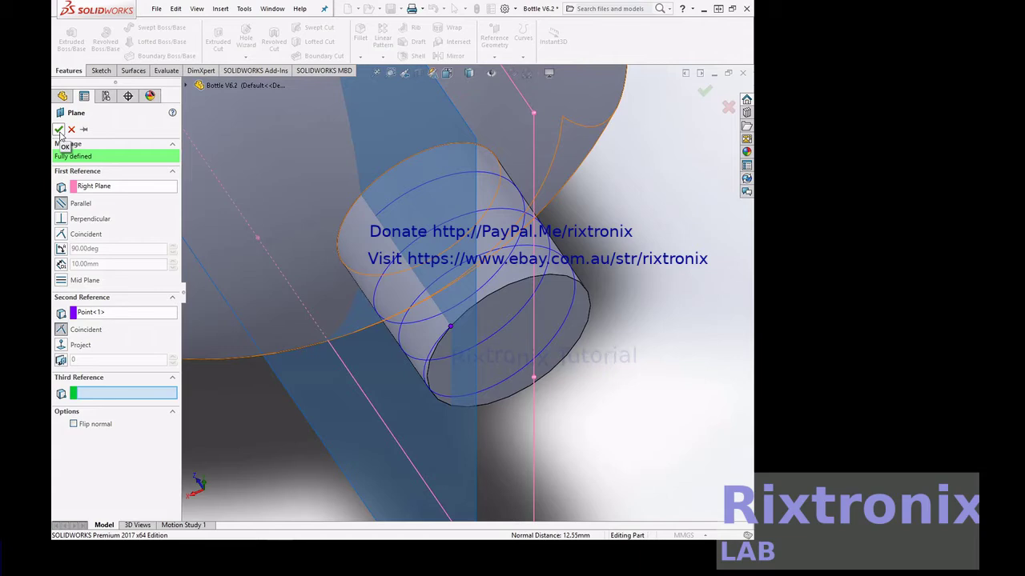
left_click(58, 130)
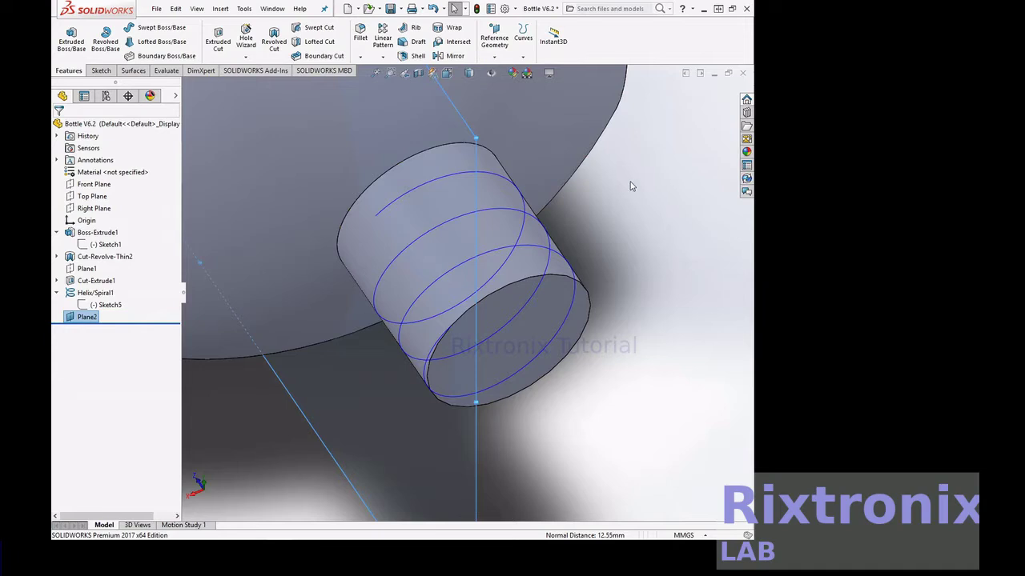
right_click(94, 319)
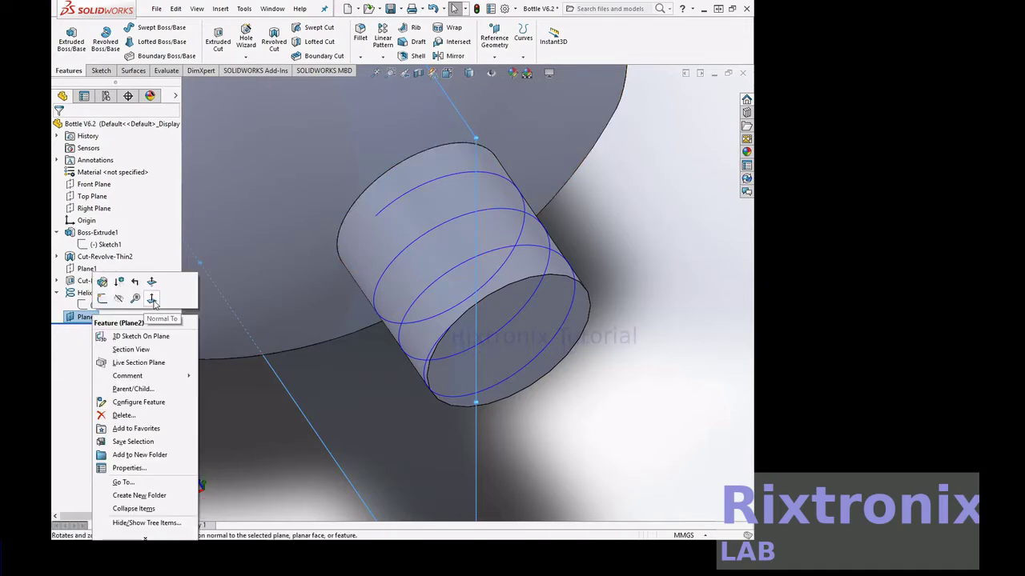
Face Plane2 squarely, then pan and tilt slightly to frame the threaded neck close up
left_click(152, 299)
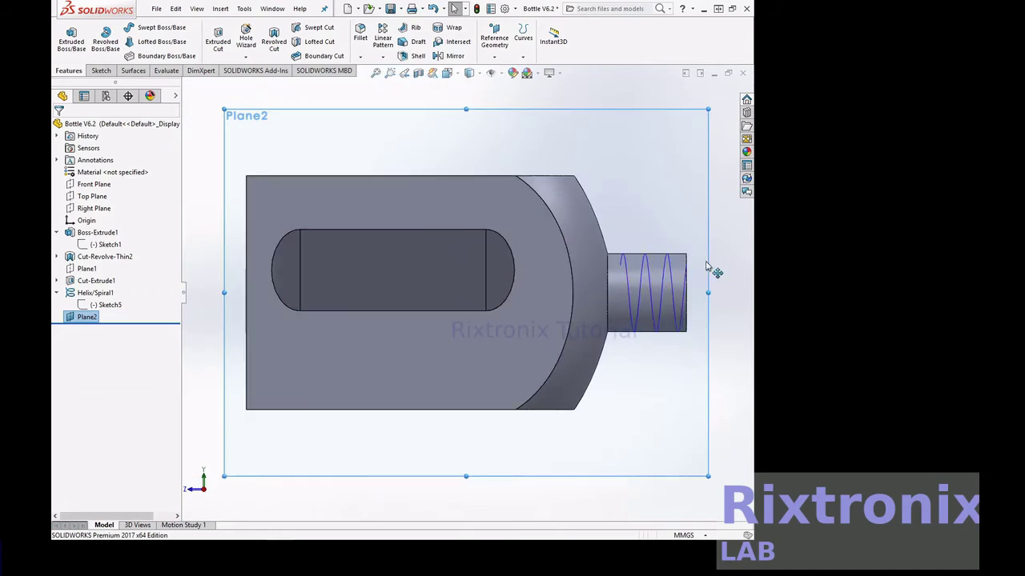
key("ctrl+2")
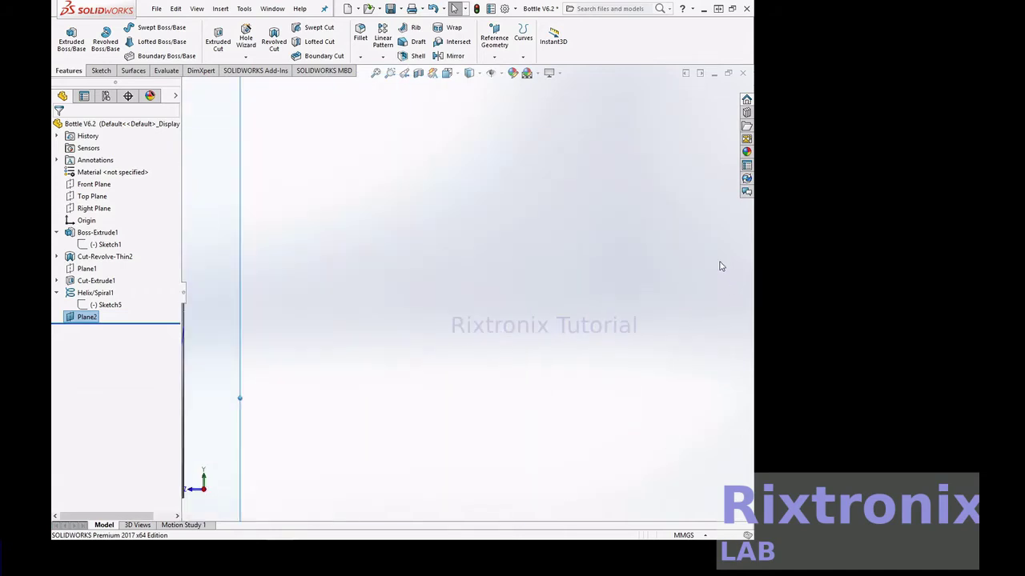
right_click(469, 242)
mouse_move(514, 265)
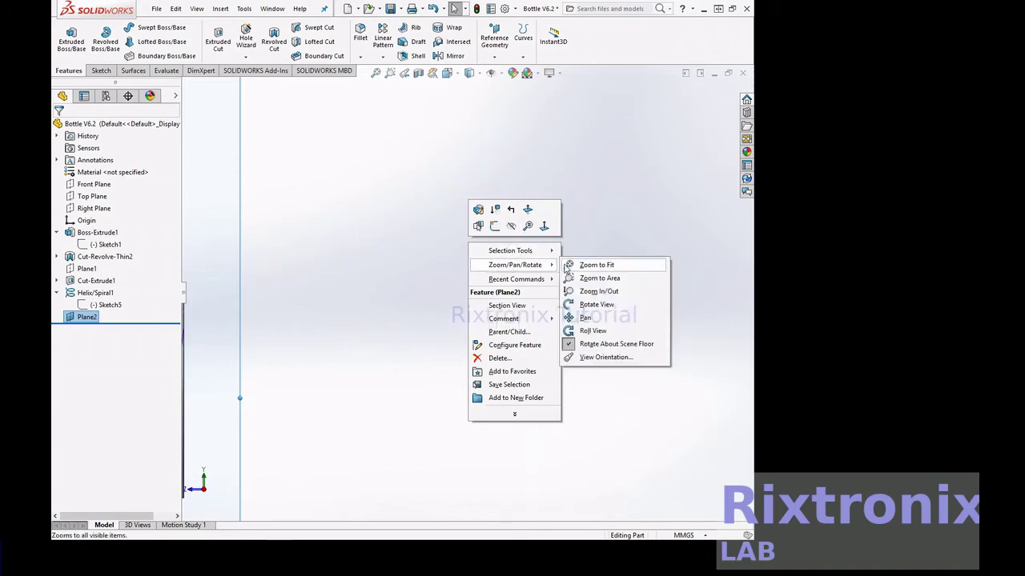
left_click(588, 320)
left_click_drag(421, 319, 670, 311)
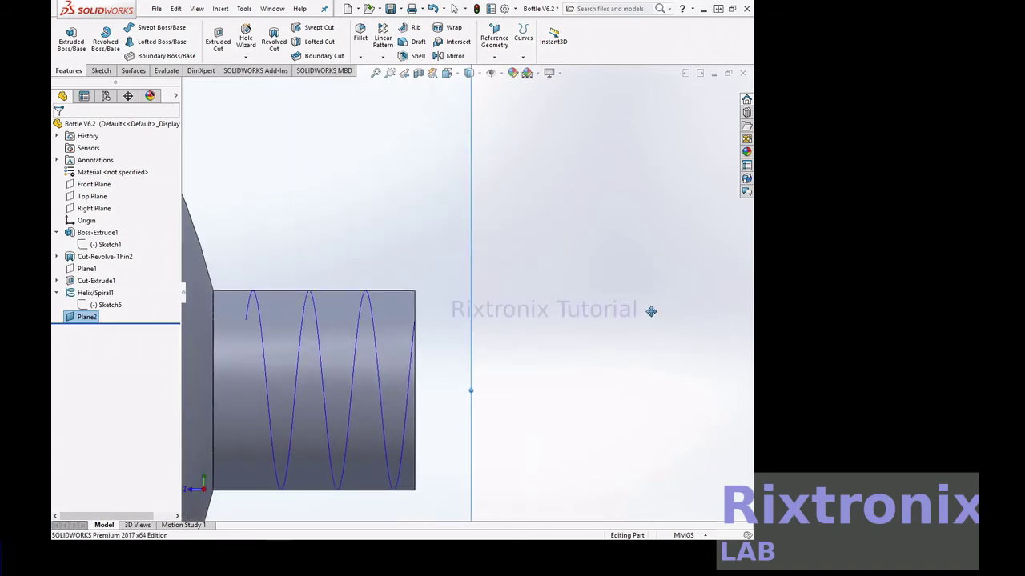
right_click(629, 256)
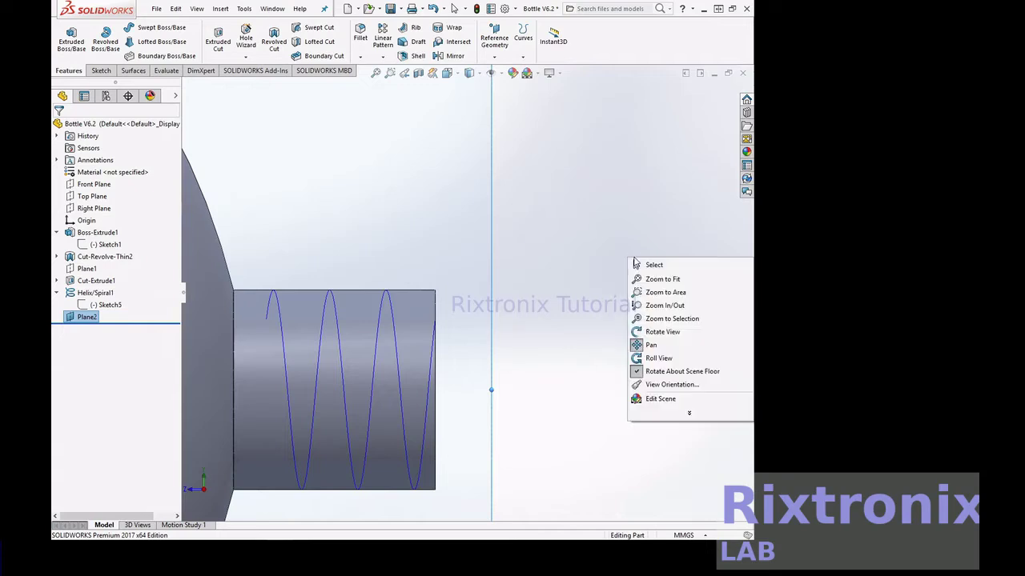
left_click(655, 332)
left_click_drag(609, 268, 614, 388)
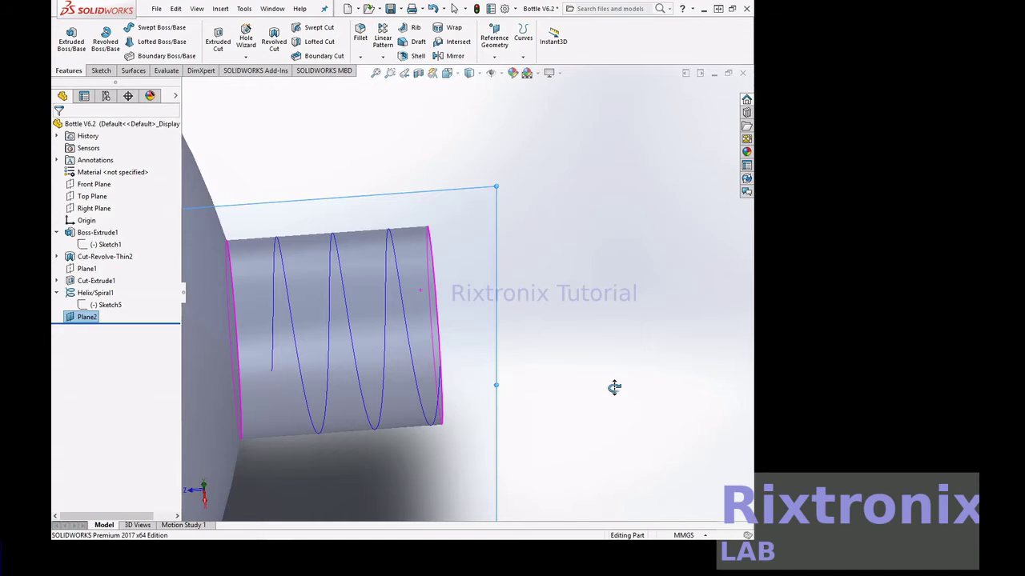
key("Escape")
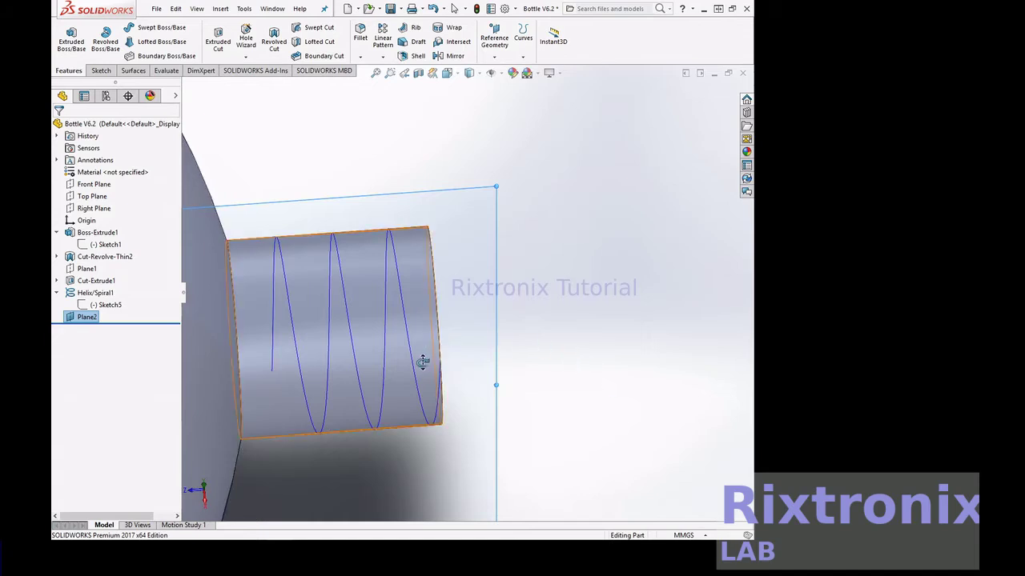
Draw a small straight slot on Plane2 at the helix end and exit the sketch as Sketch6
left_click(102, 71)
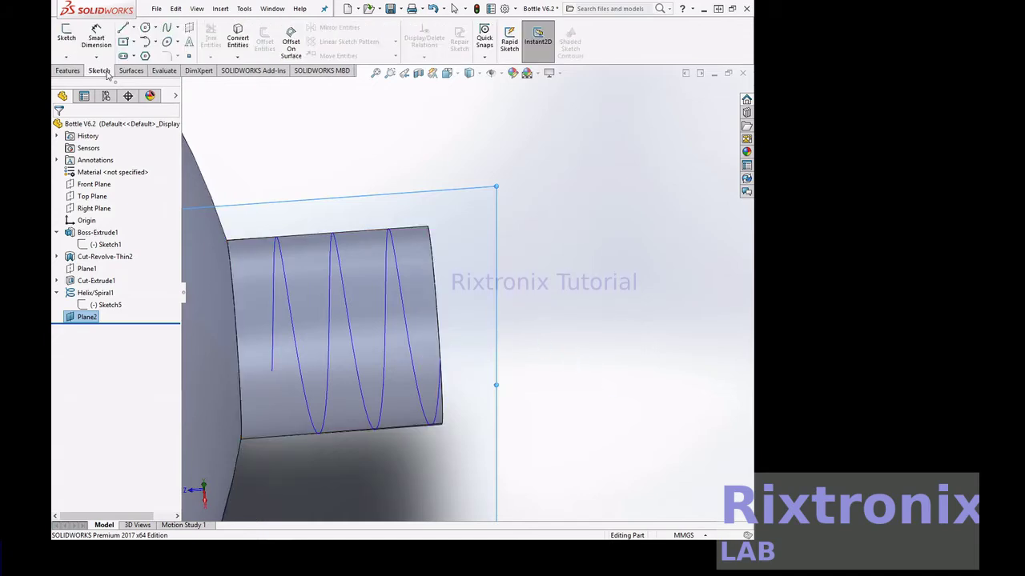
left_click(121, 58)
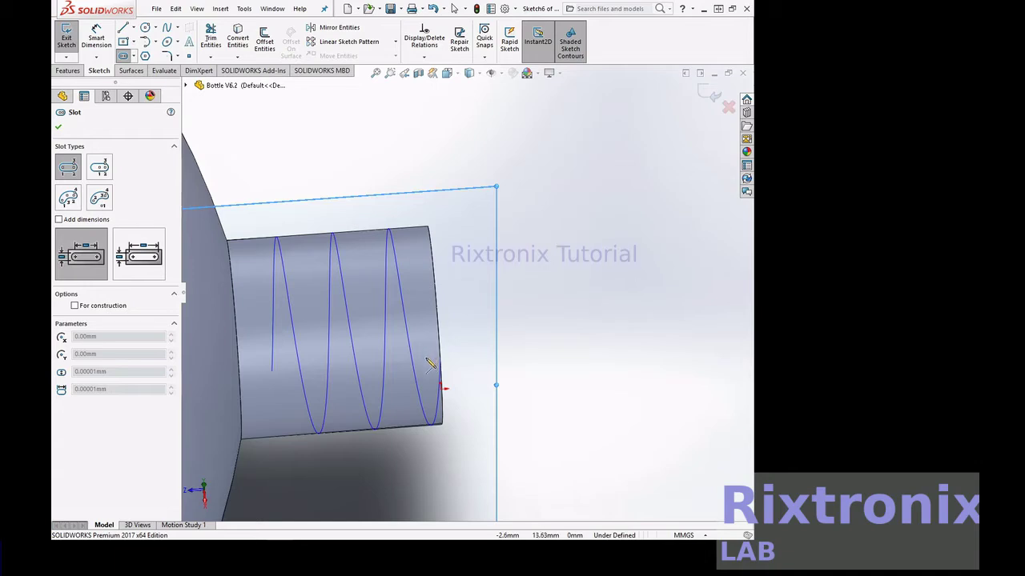
left_click(424, 361)
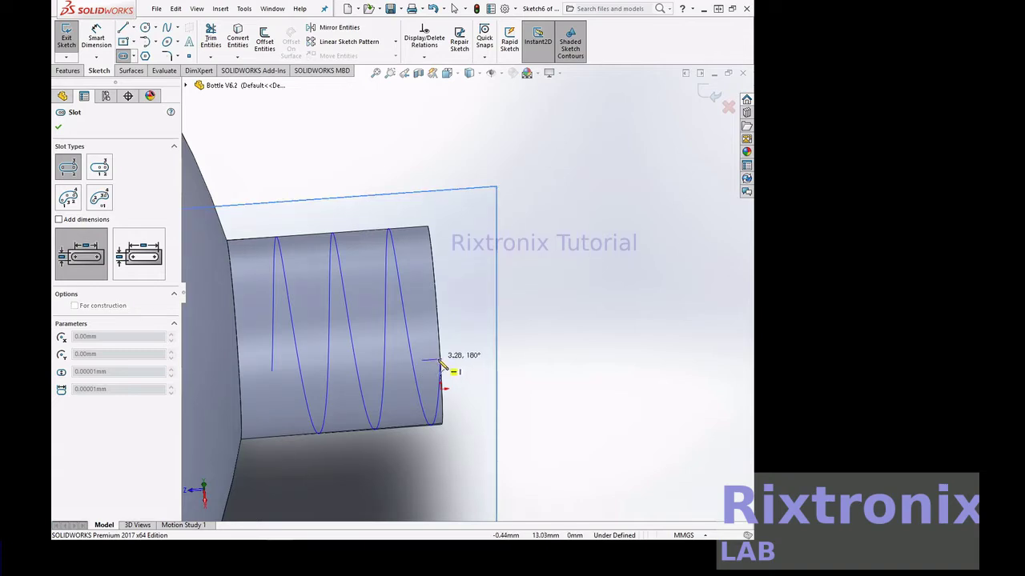
left_click(439, 363)
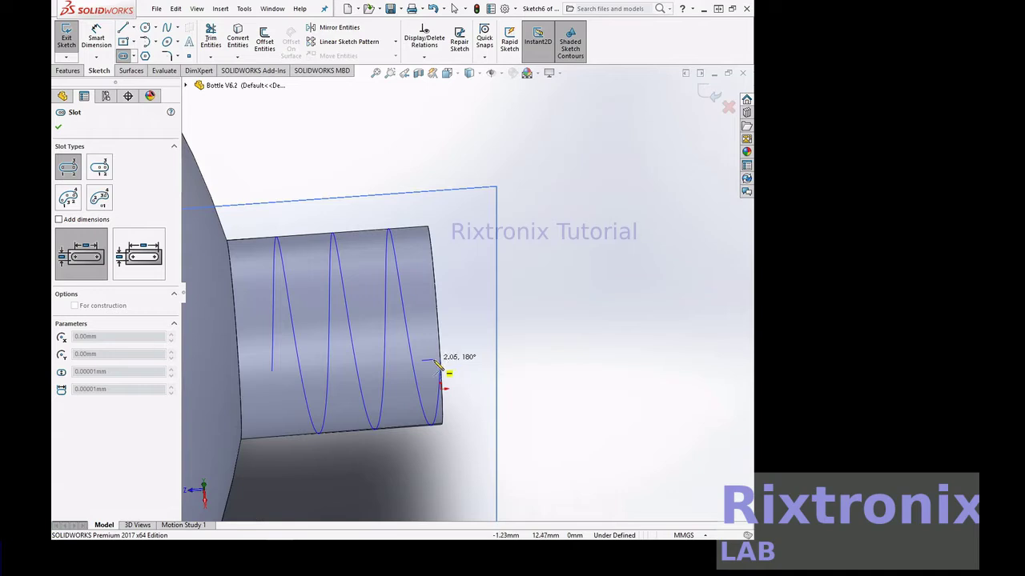
left_click(438, 366)
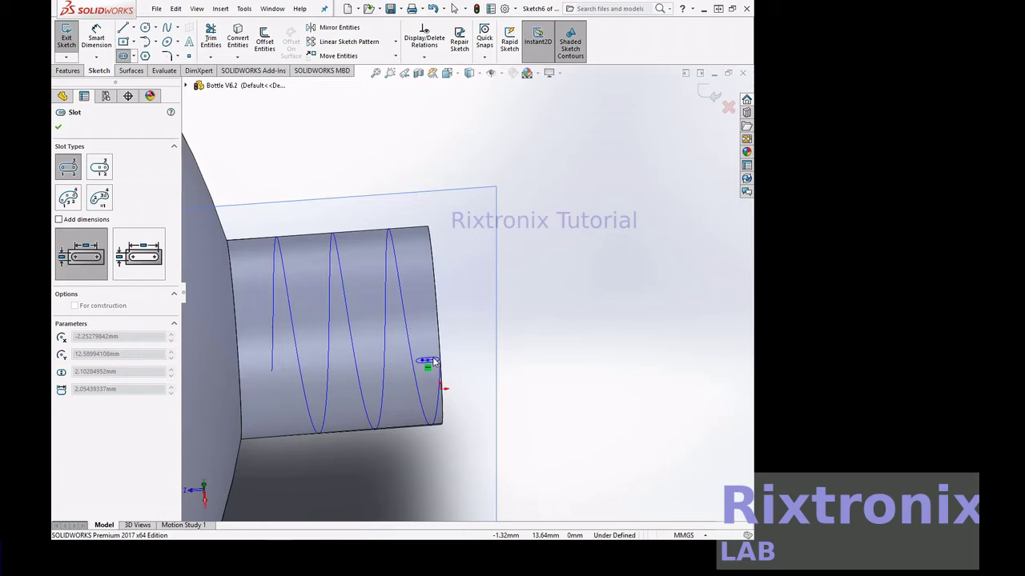
left_click(433, 362)
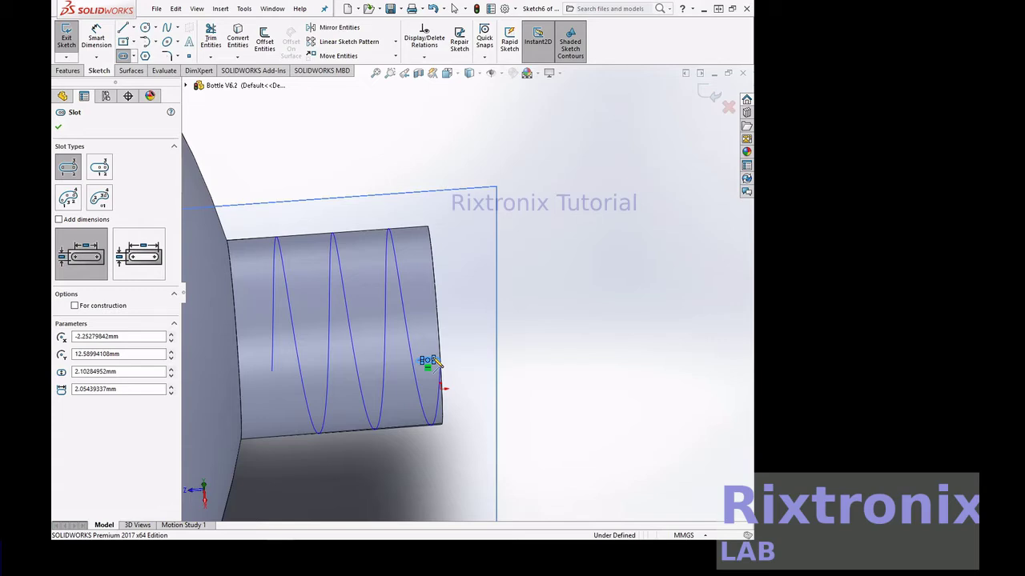
key("Escape")
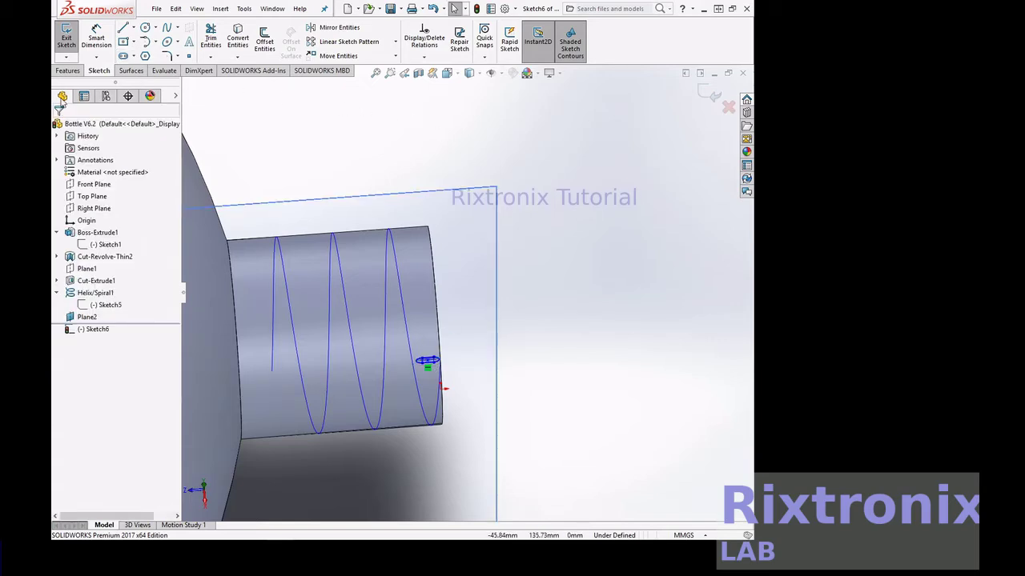
left_click(66, 36)
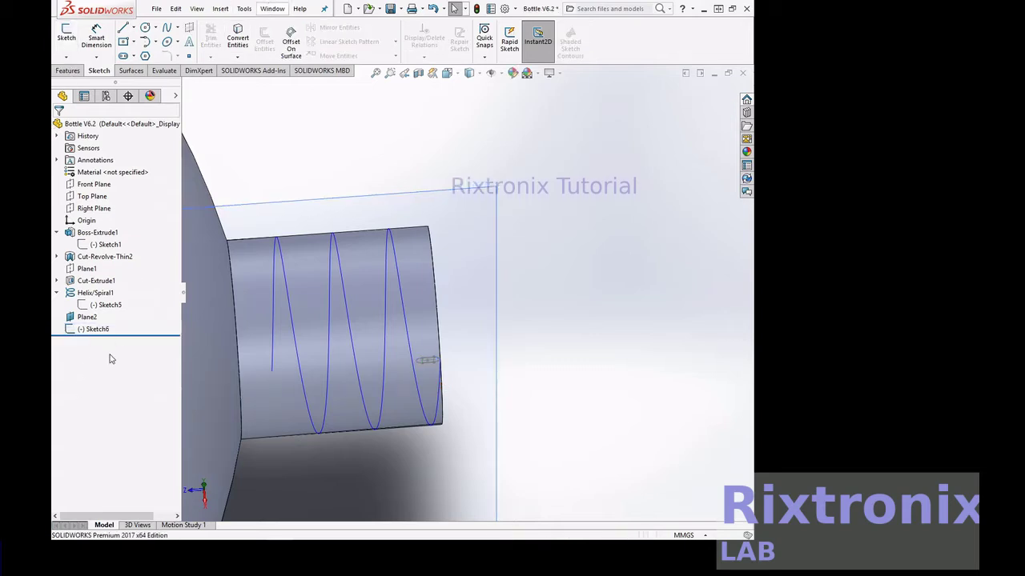
Sweep the Sketch6 slot along Helix/Spiral1, checking the preview, to create Sweep1
left_click(68, 71)
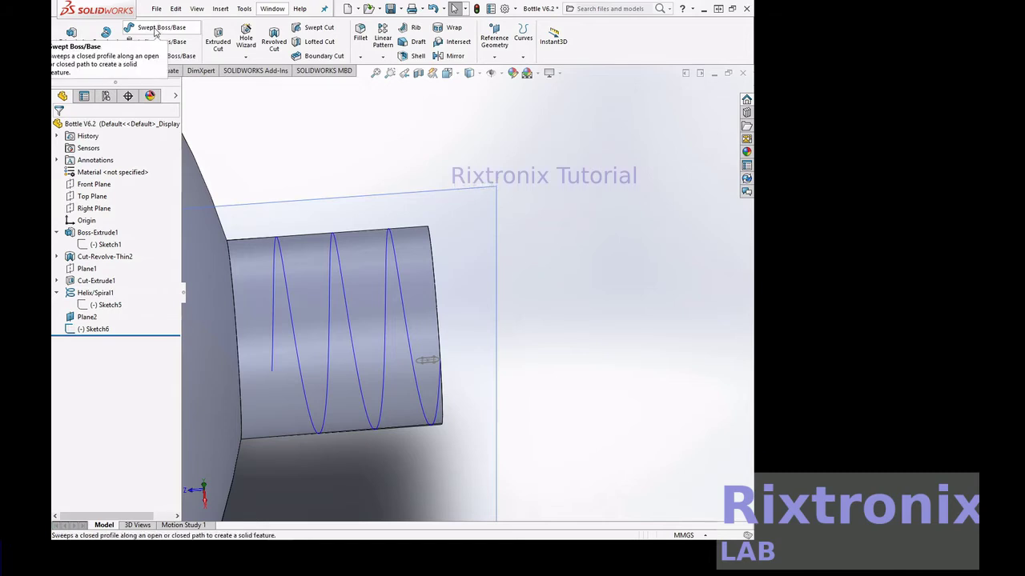
left_click(93, 329)
left_click(148, 30)
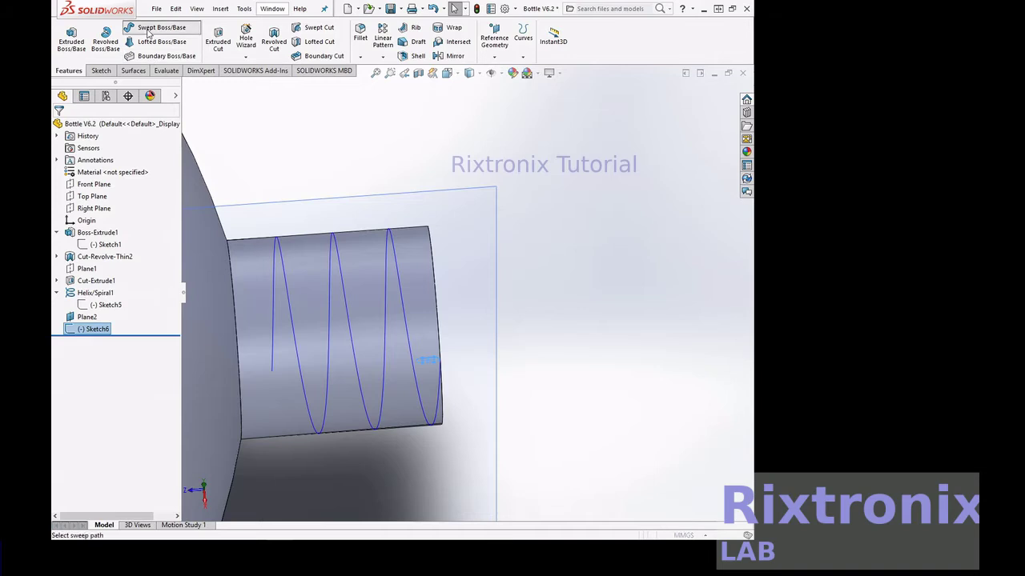
left_click(413, 364)
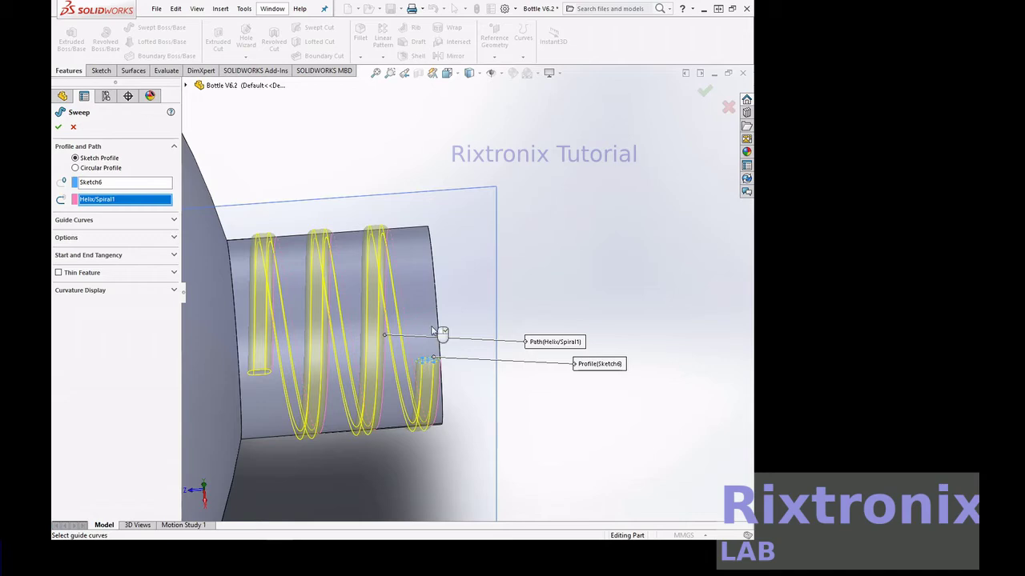
right_click(585, 202)
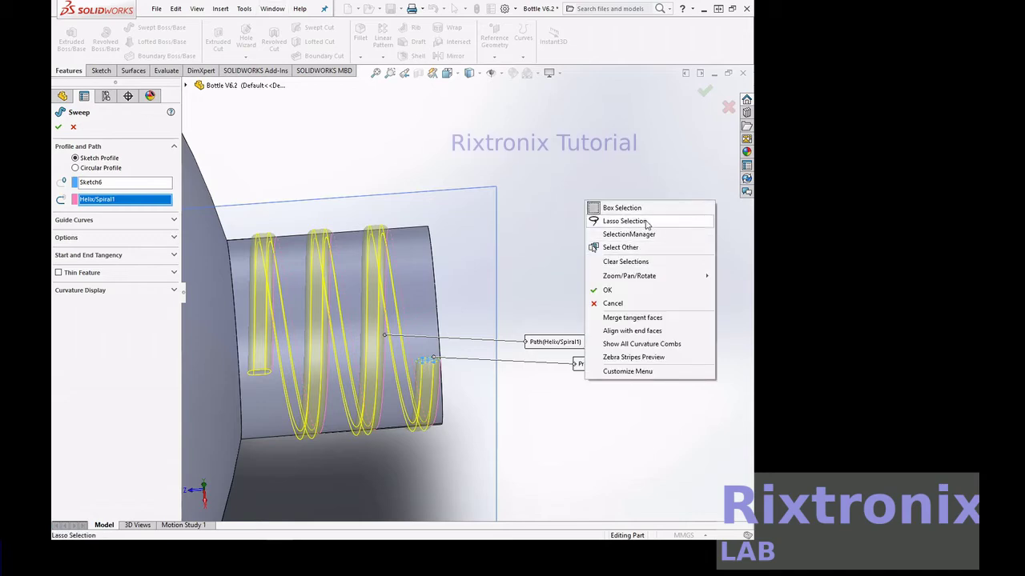
mouse_move(629, 276)
left_click(505, 327)
mouse_move(533, 327)
left_mouse_down()
mouse_move(581, 322)
mouse_move(549, 373)
mouse_move(550, 313)
mouse_move(573, 255)
mouse_move(588, 139)
mouse_move(552, 151)
mouse_move(498, 202)
left_mouse_up()
mouse_move(498, 201)
middle_mouse_down()
mouse_move(482, 232)
mouse_move(503, 217)
mouse_move(521, 224)
middle_mouse_up()
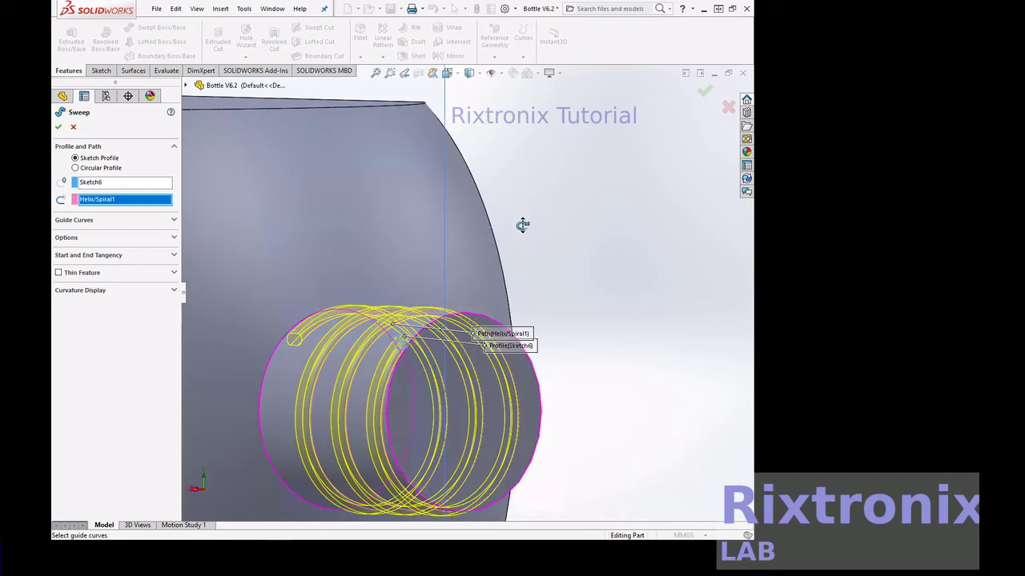
left_click(59, 127)
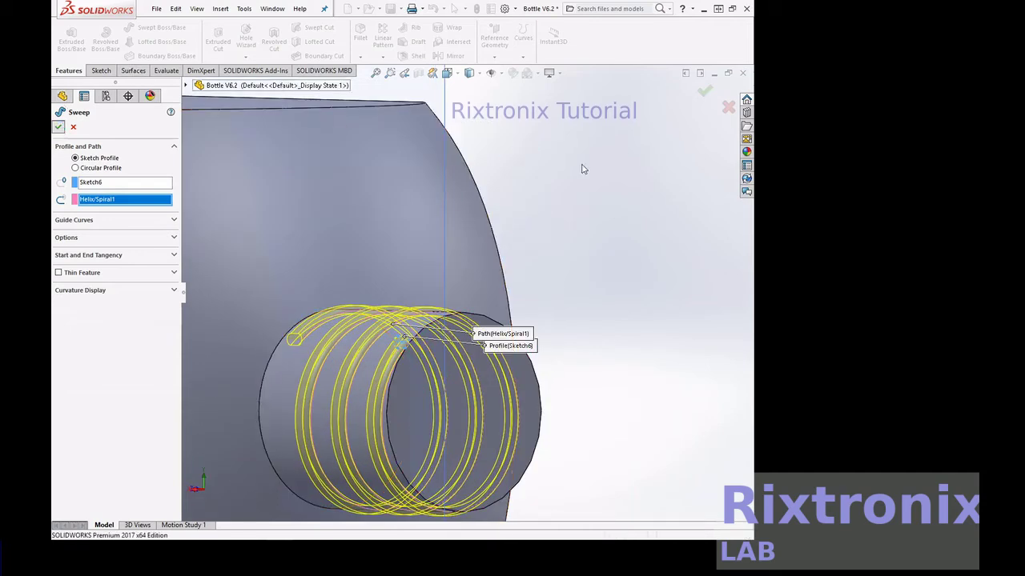
Orbit the model, view Plane2 head-on, then hide Plane2
right_click(648, 187)
mouse_move(682, 205)
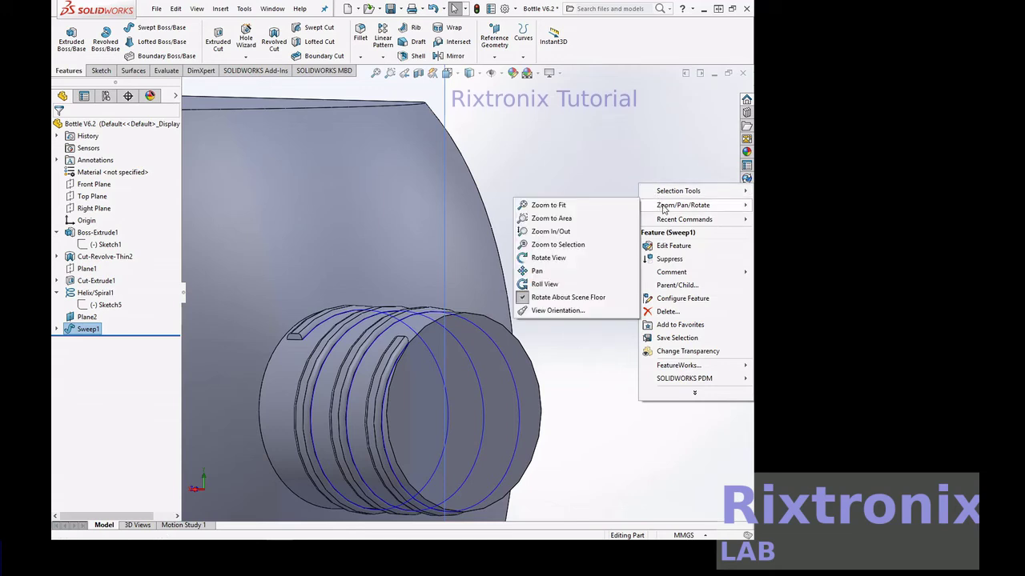
left_click(582, 258)
mouse_move(584, 254)
left_mouse_down()
mouse_move(603, 240)
mouse_move(595, 236)
mouse_move(584, 270)
mouse_move(675, 297)
mouse_move(669, 260)
mouse_move(656, 256)
mouse_move(597, 265)
mouse_move(457, 246)
left_mouse_up()
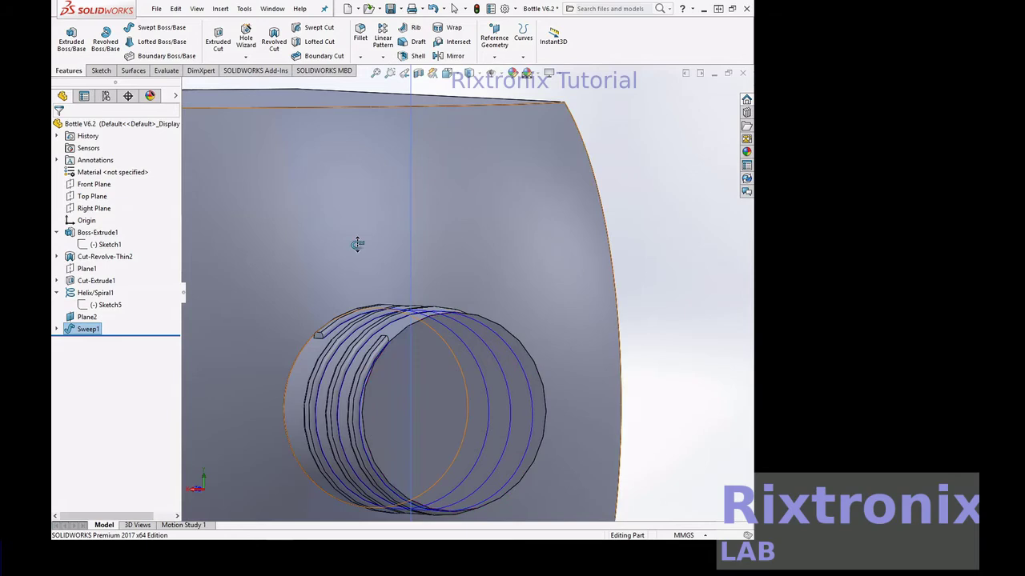
left_click(86, 317)
key("ctrl+8")
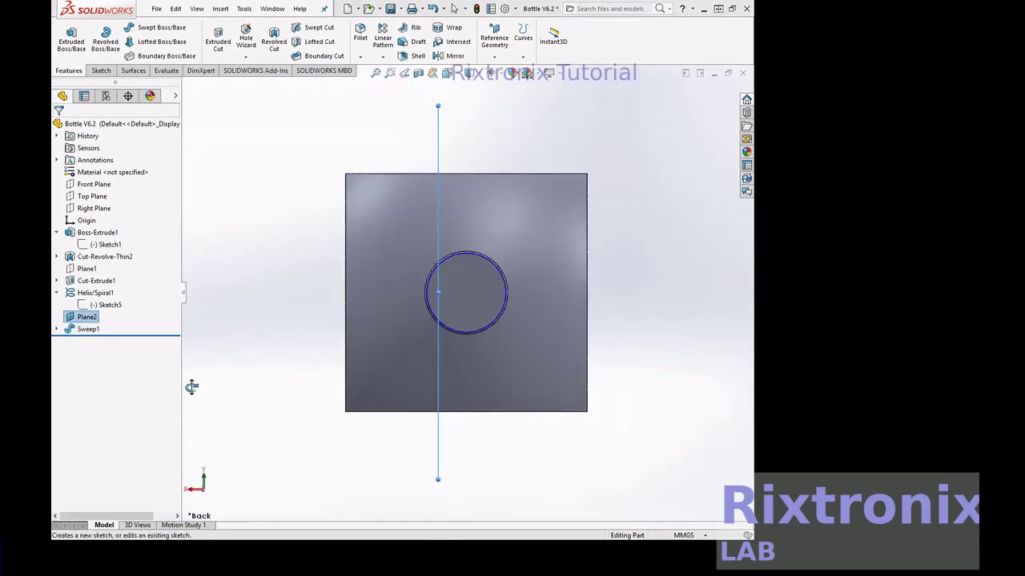
right_click(95, 320)
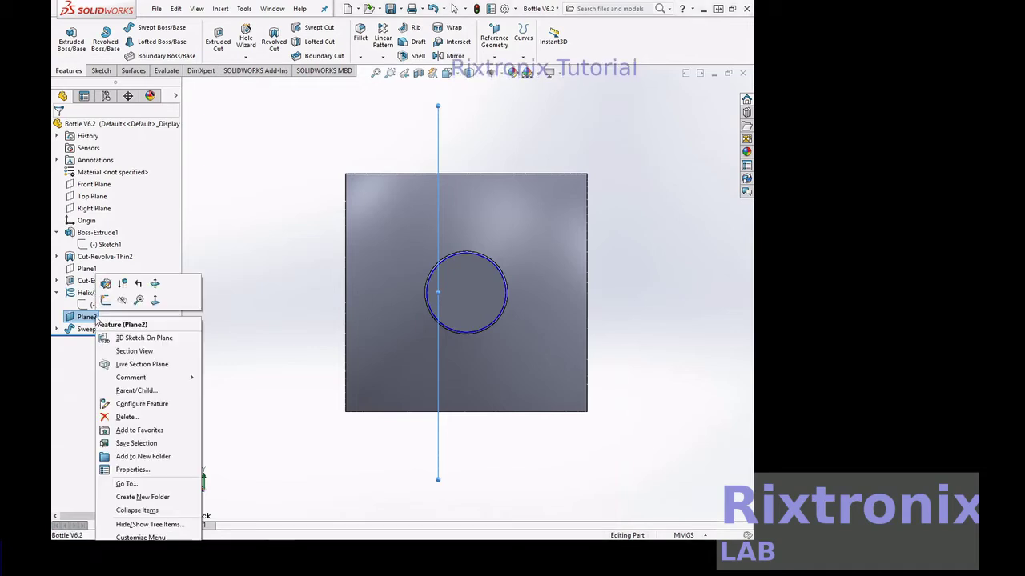
left_click(122, 299)
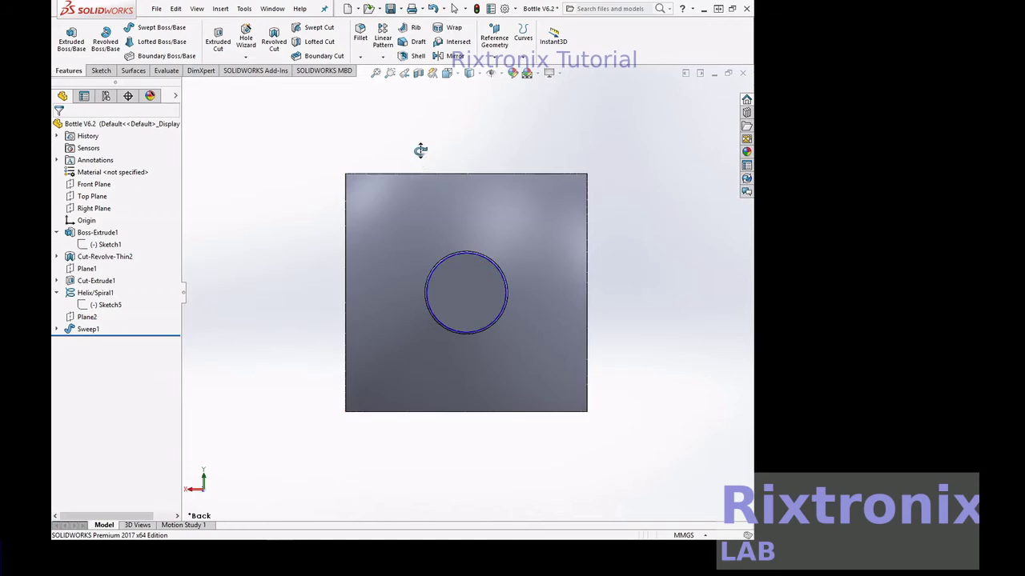
Zoom to area repeatedly until the neck's circular opening fills the view
left_click(390, 72)
left_click_drag(302, 158, 700, 450)
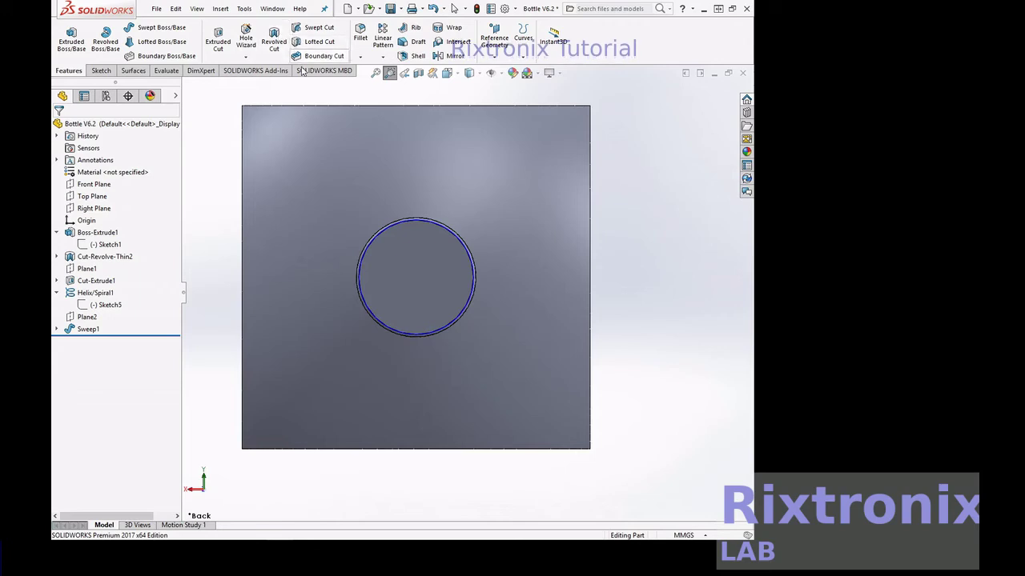
mouse_move(206, 180)
left_mouse_down()
mouse_move(597, 249)
mouse_move(629, 378)
left_mouse_up()
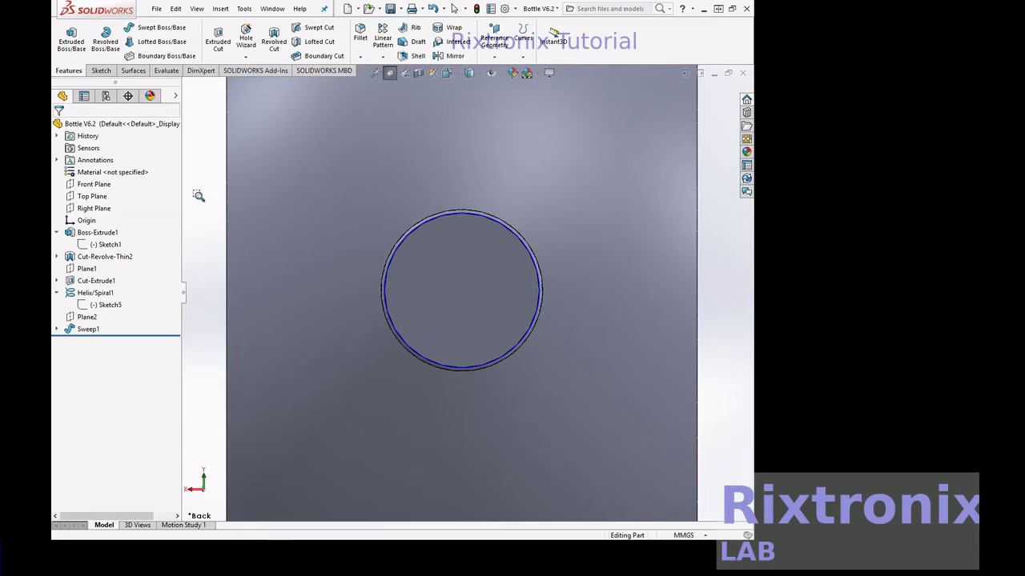
left_click_drag(198, 196, 688, 424)
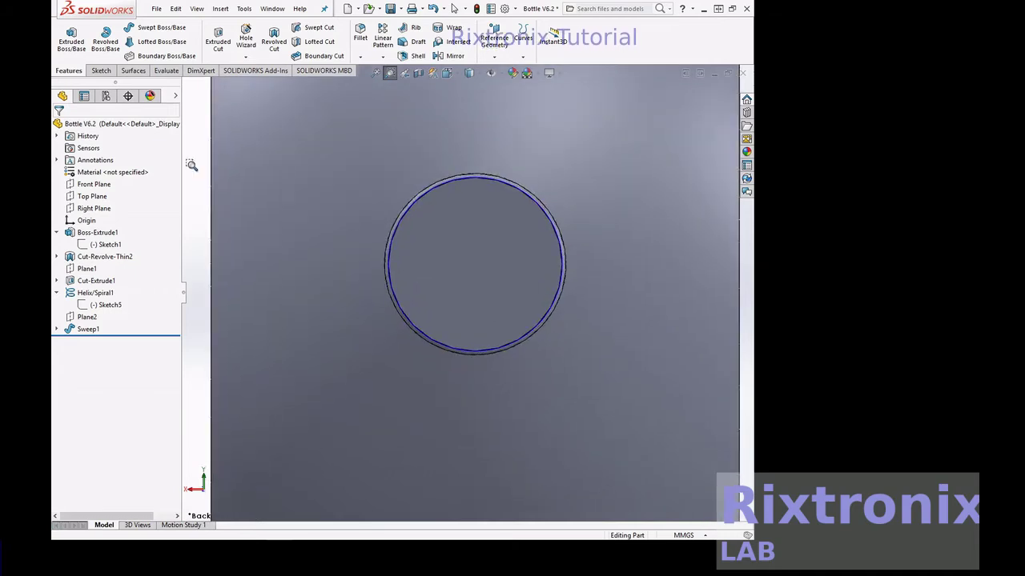
left_click(91, 185)
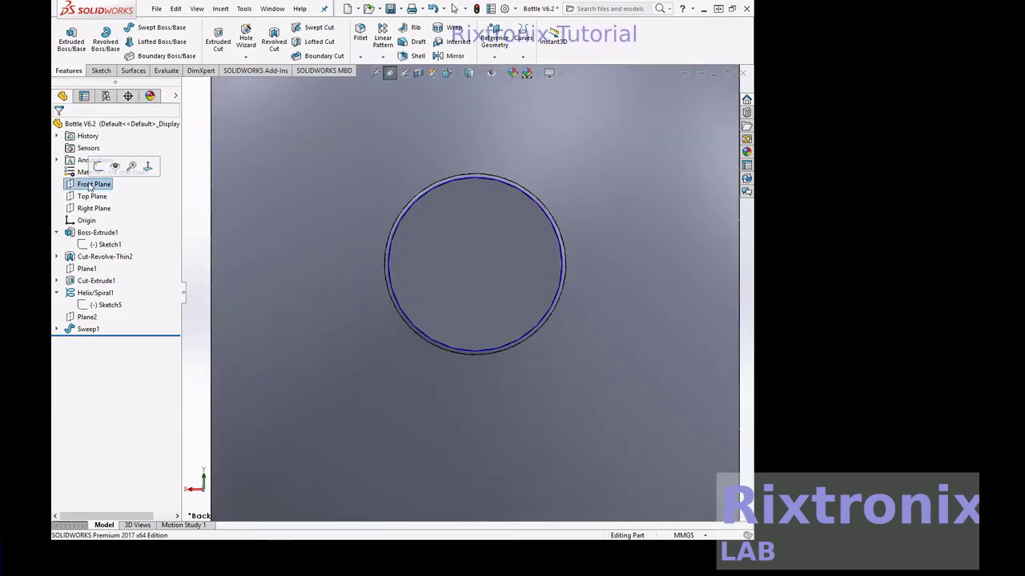
Face the Front Plane and sketch a radius 17.84 mm circle at the origin on the neck's inner edge
key("f")
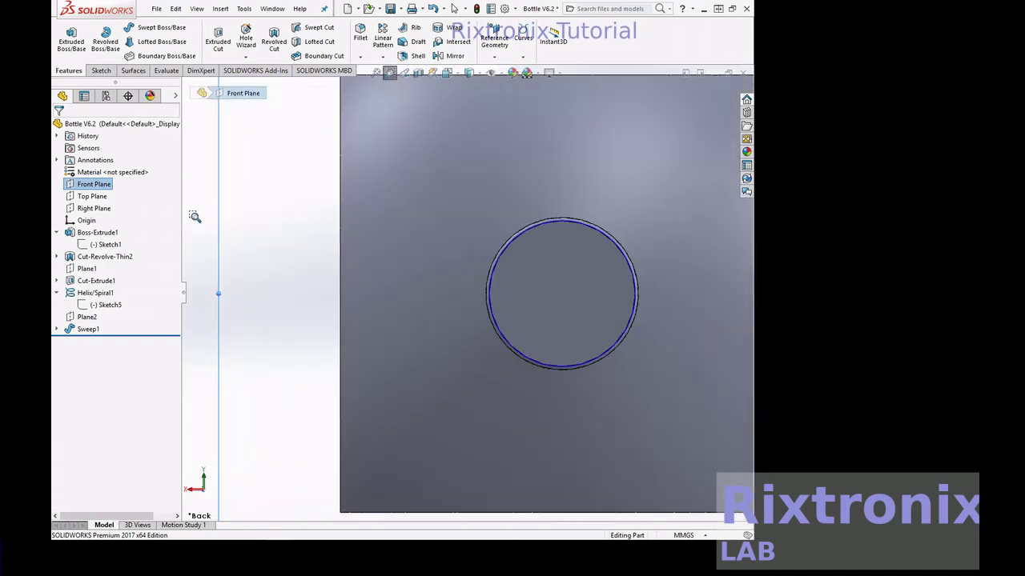
scroll(195, 217, "down", 2)
left_click_drag(510, 153, 727, 422)
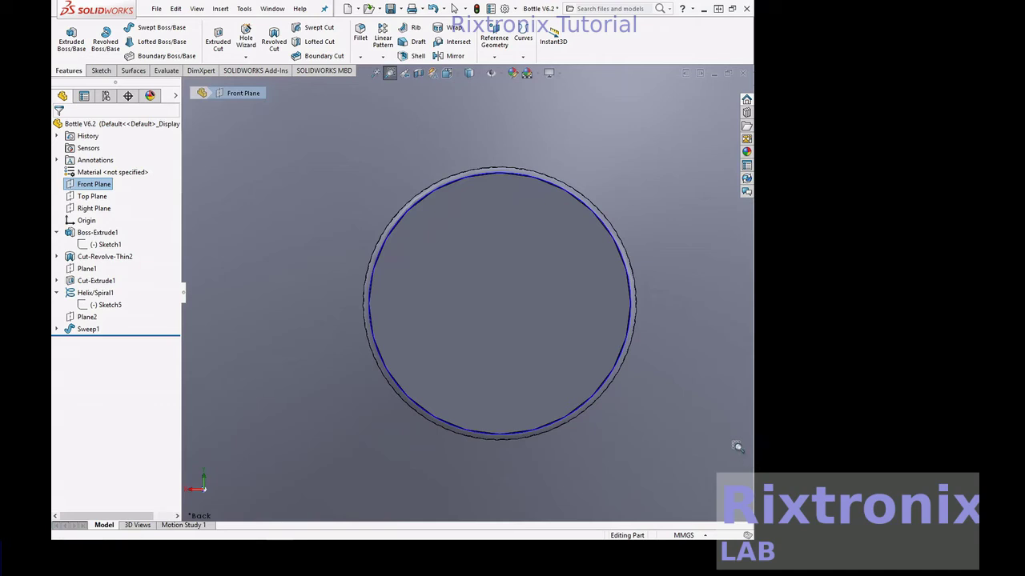
left_click(104, 71)
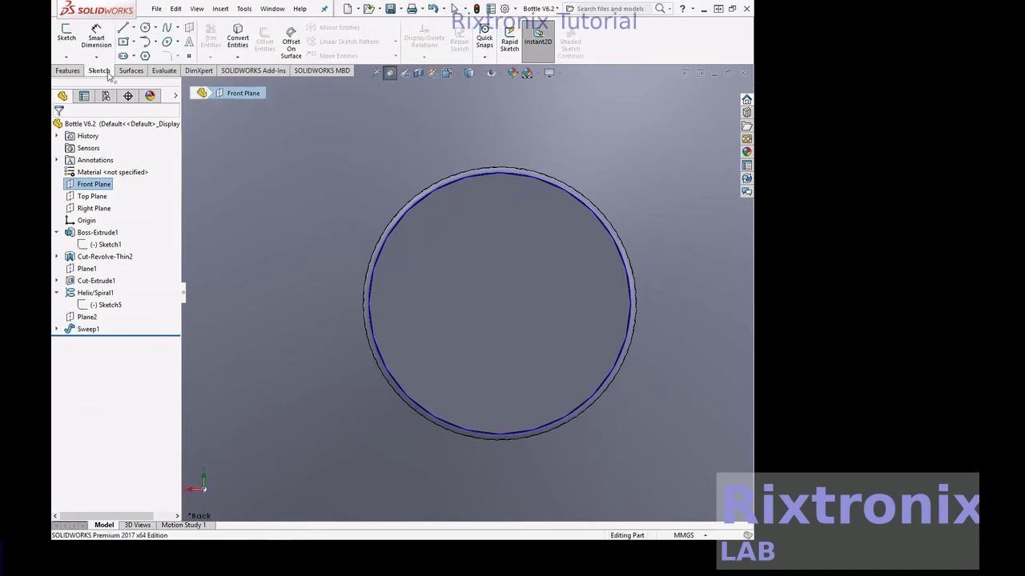
left_click(145, 26)
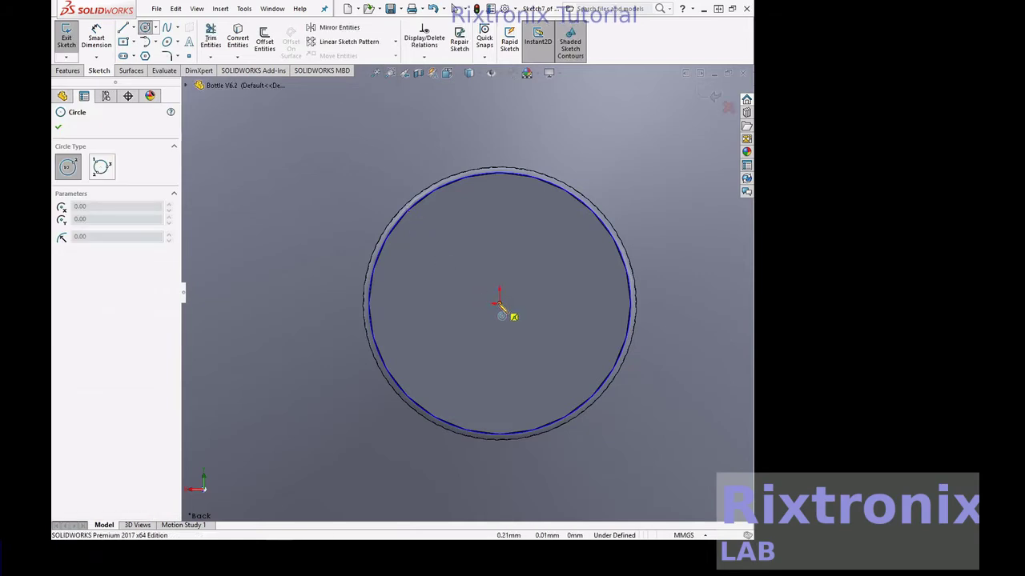
left_click(498, 305)
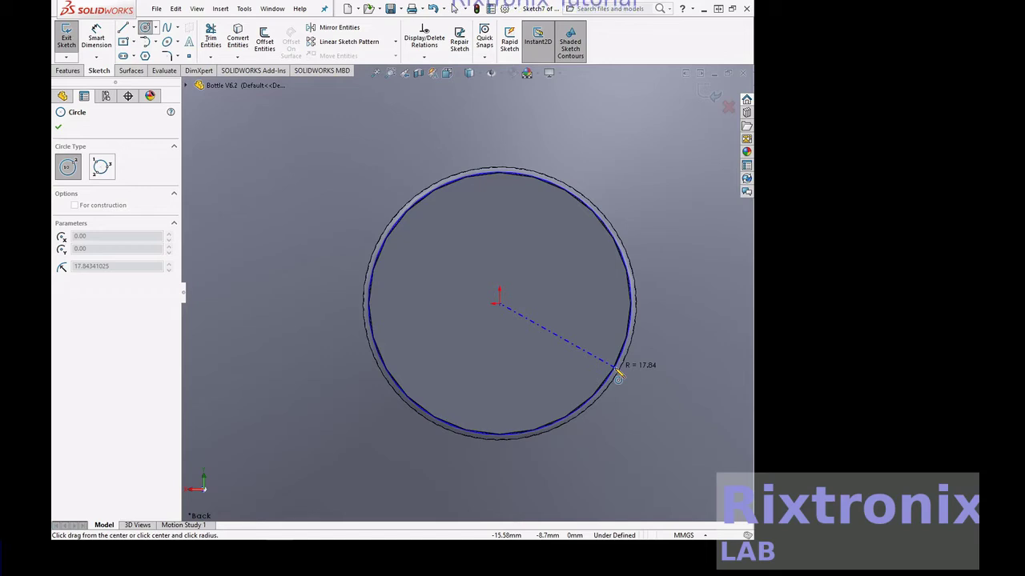
left_click(618, 373)
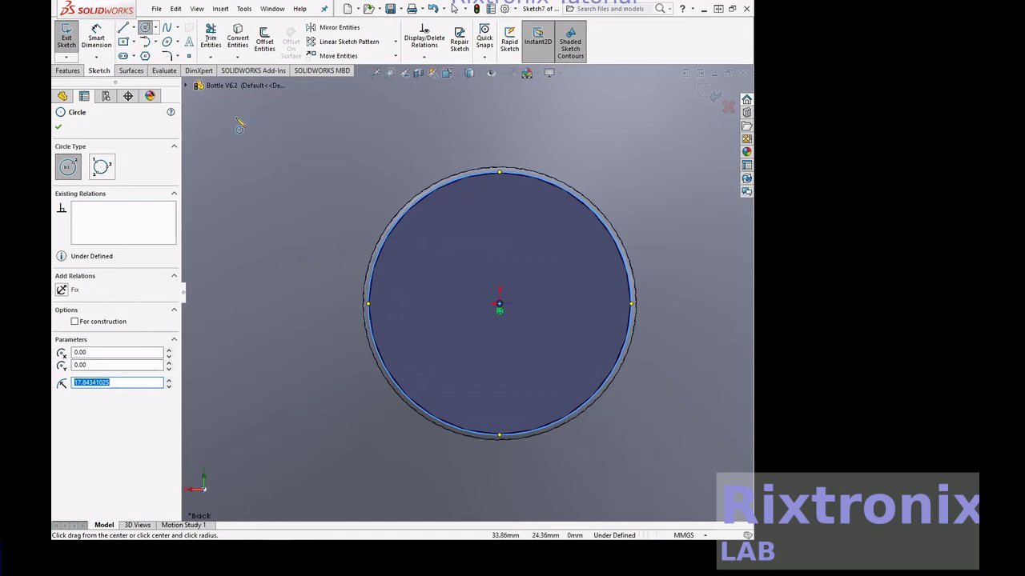
left_click(58, 127)
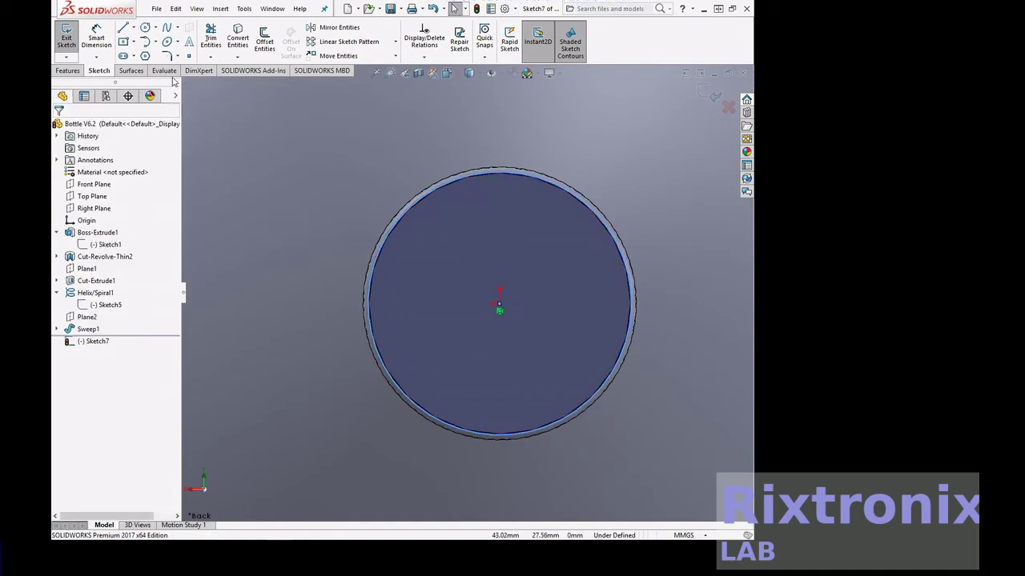
Exit the circle sketch and orbit the bottle to show its threaded neck
left_click(70, 44)
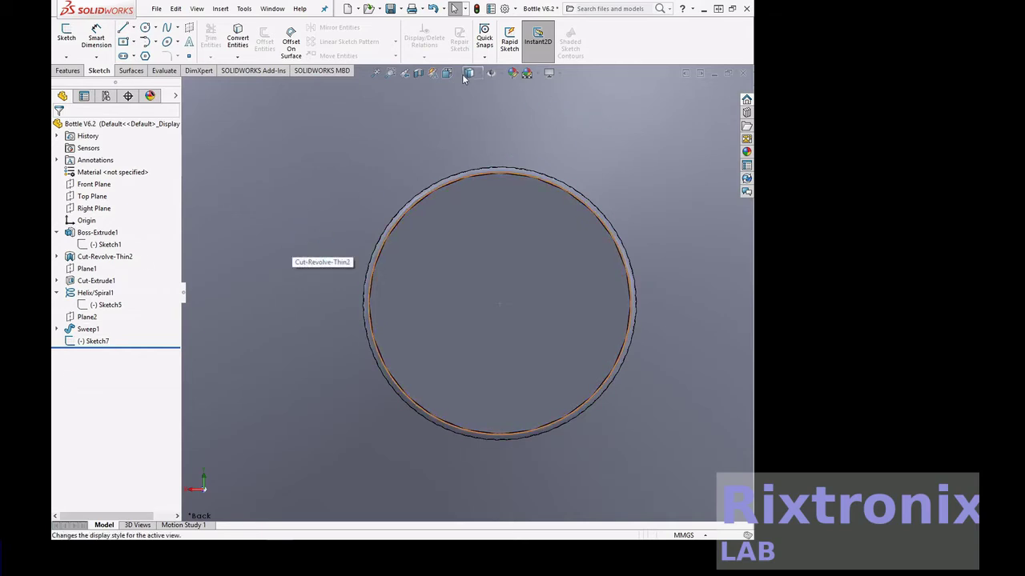
right_click(602, 157)
mouse_move(649, 175)
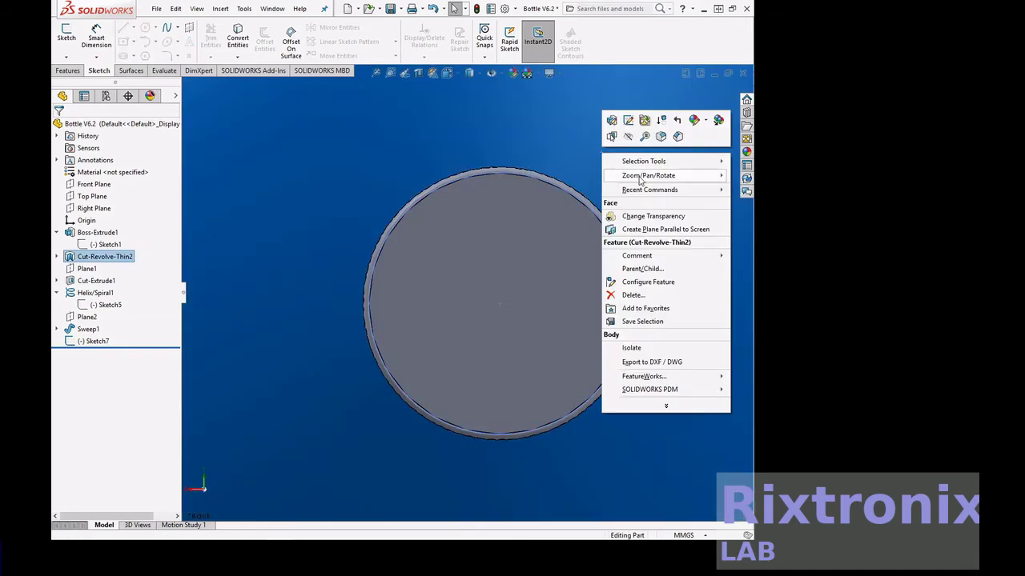
left_click(528, 214)
mouse_move(675, 248)
left_mouse_down()
mouse_move(679, 151)
mouse_move(659, 139)
mouse_move(658, 119)
mouse_move(688, 283)
mouse_move(670, 233)
left_mouse_up()
Select Sketch7, switch to the Left view, and start a Boss-Extrude from it
left_click(111, 342)
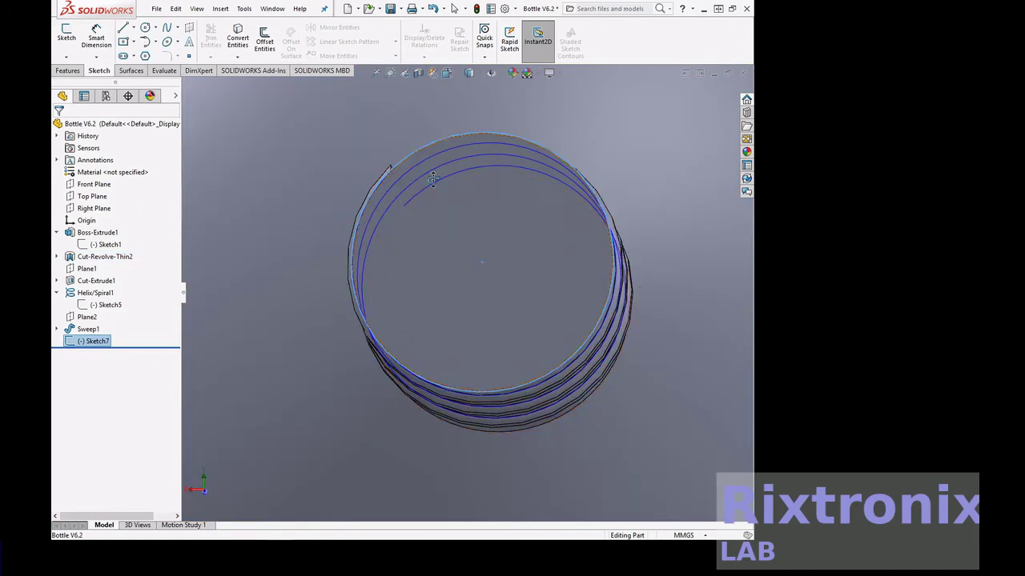
left_click(459, 75)
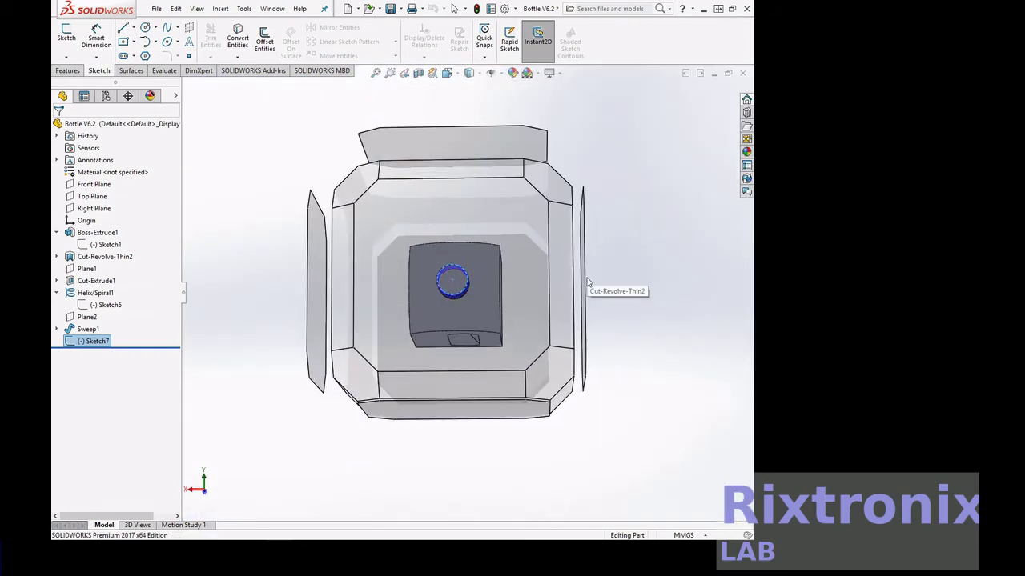
left_click(584, 278)
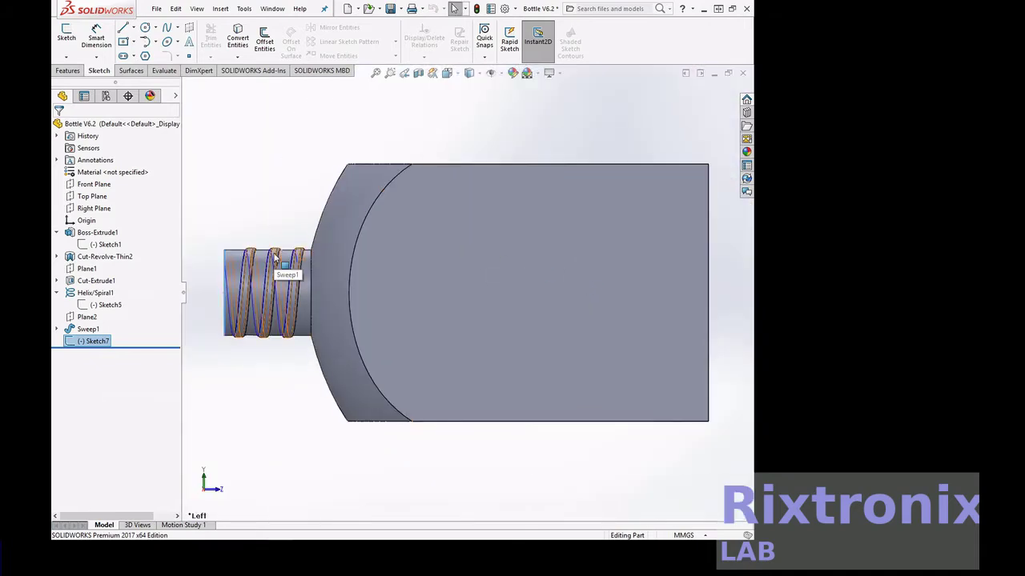
left_click(68, 70)
left_click(69, 46)
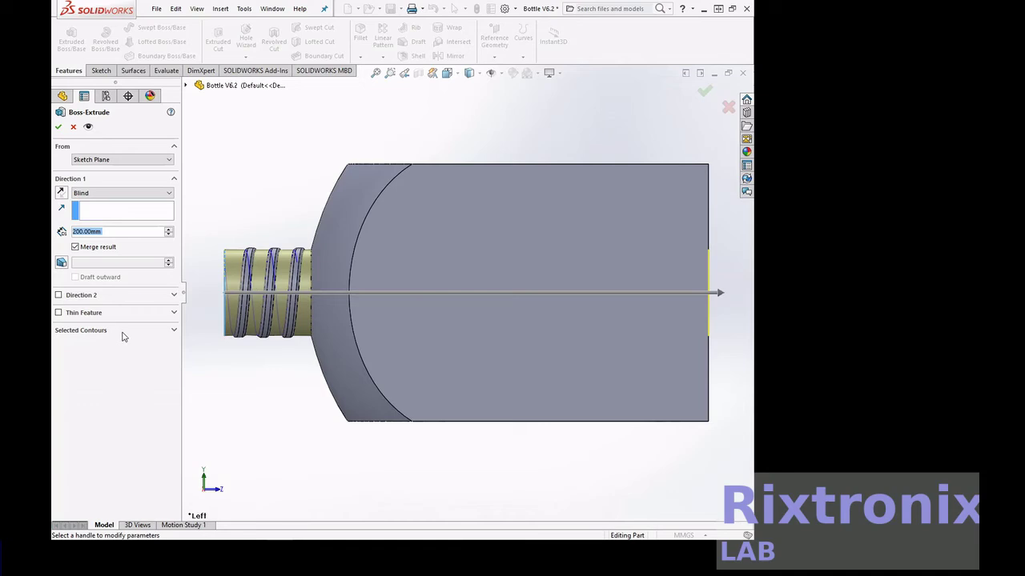
Extrude Sketch7 35 mm blind with Merge result off, creating a separate cylinder body
right_click(73, 239)
mouse_move(120, 243)
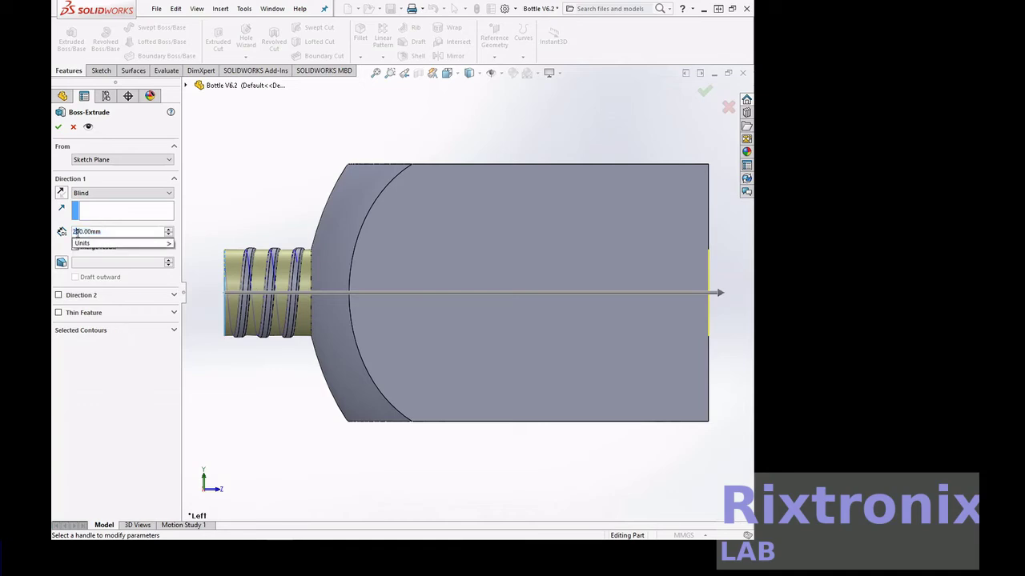
left_click(60, 251)
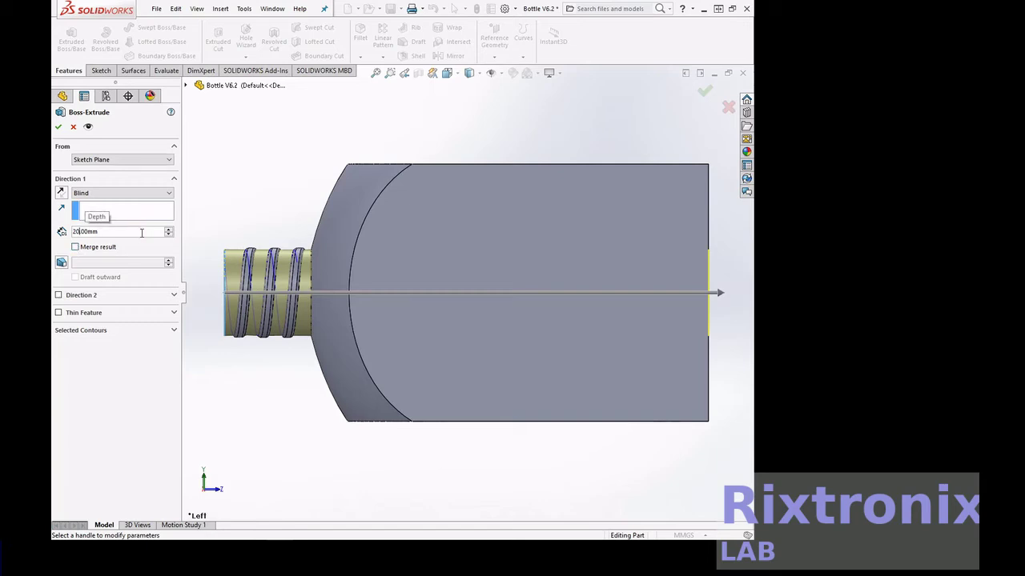
type(".")
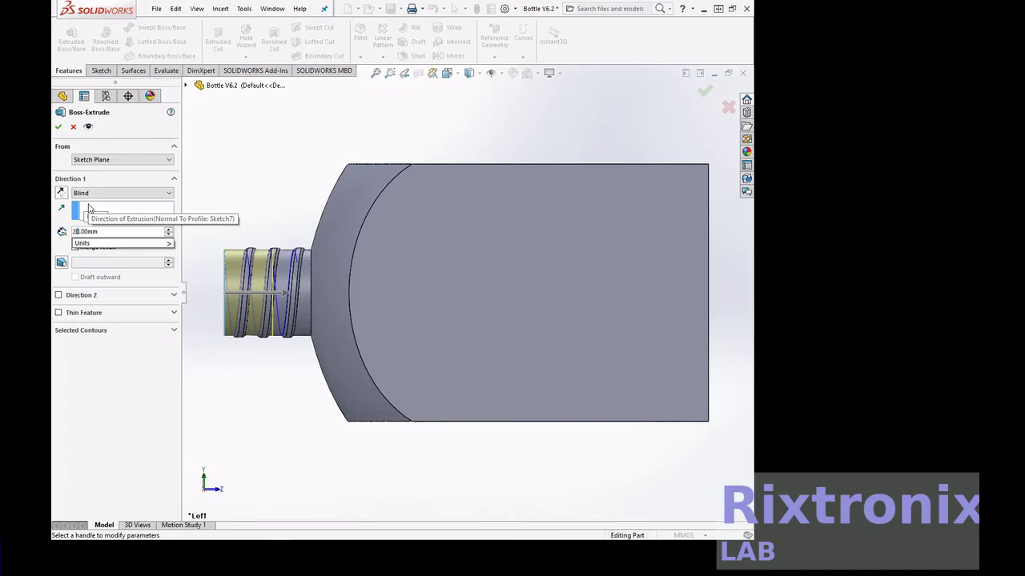
left_click(112, 242)
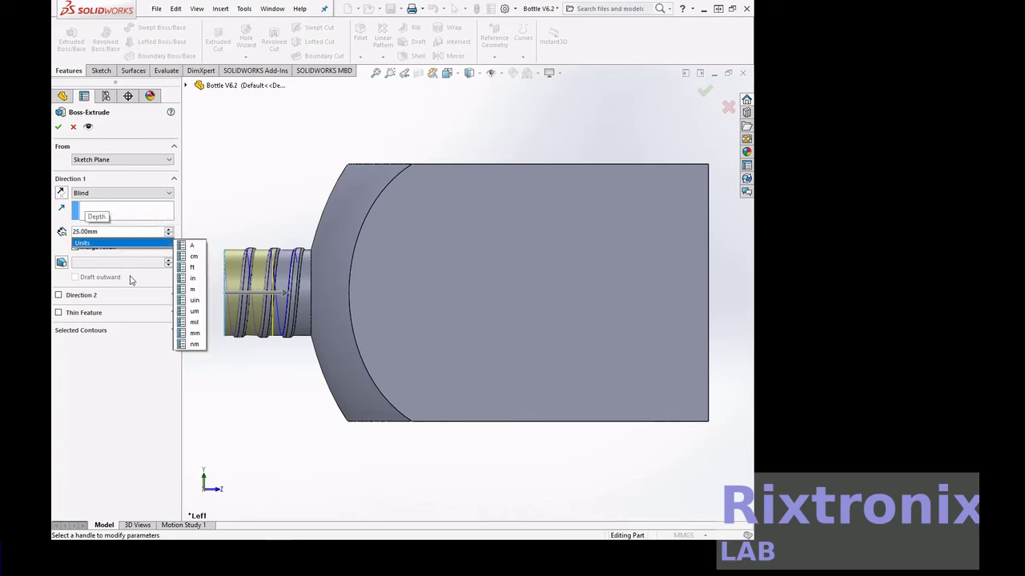
key("Escape")
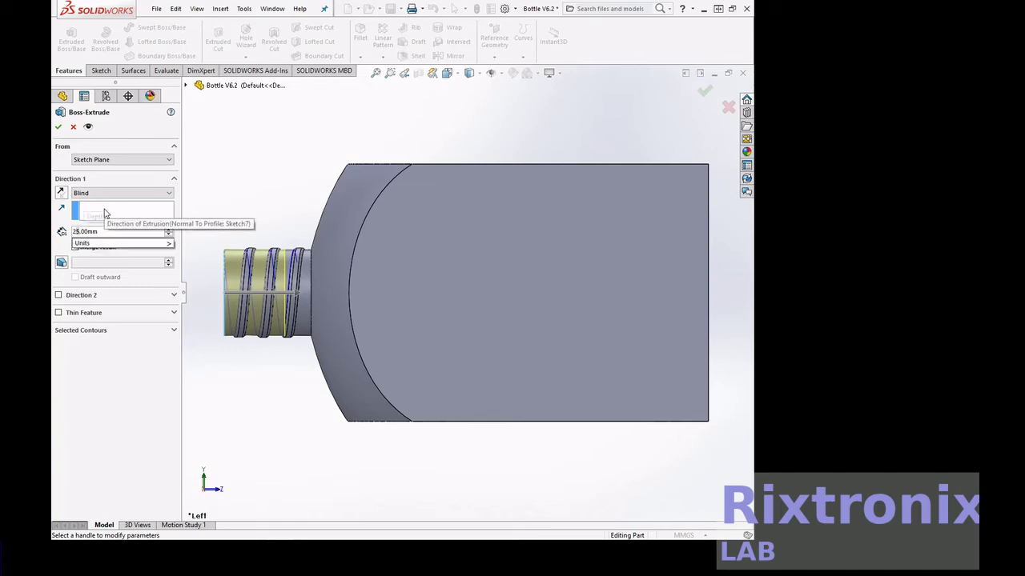
type("28")
left_click(119, 242)
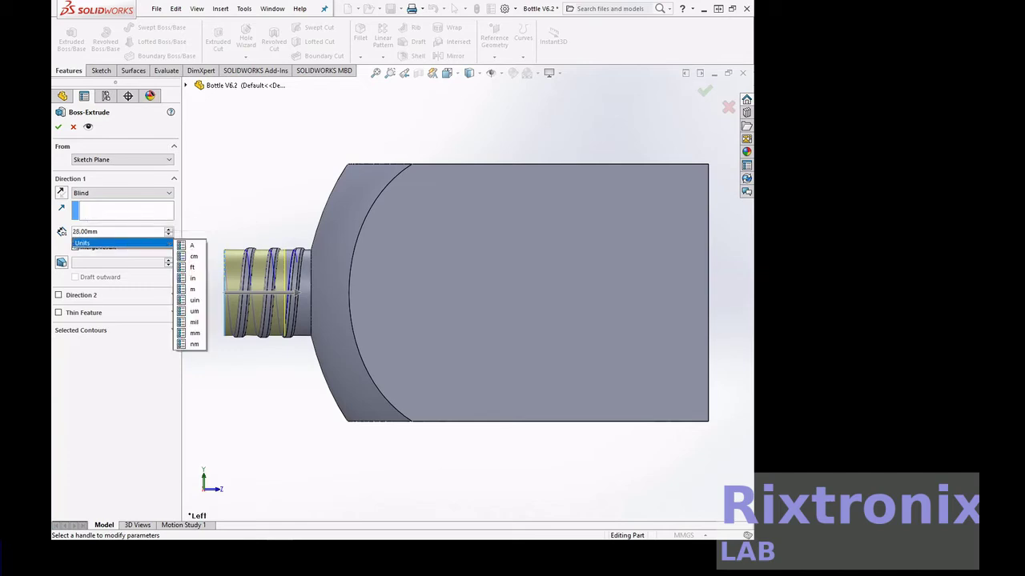
key("Return")
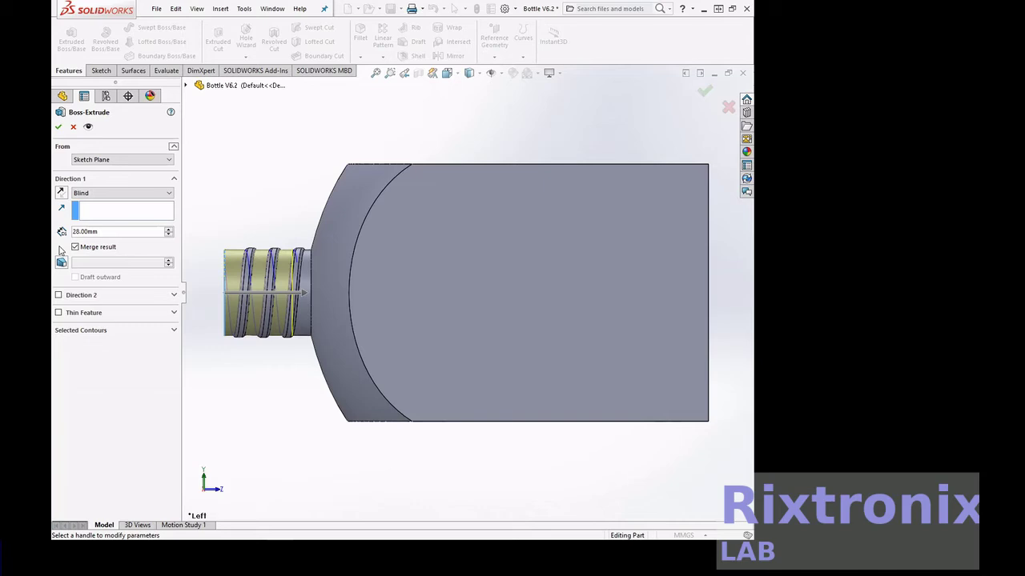
left_click(75, 231)
type("4")
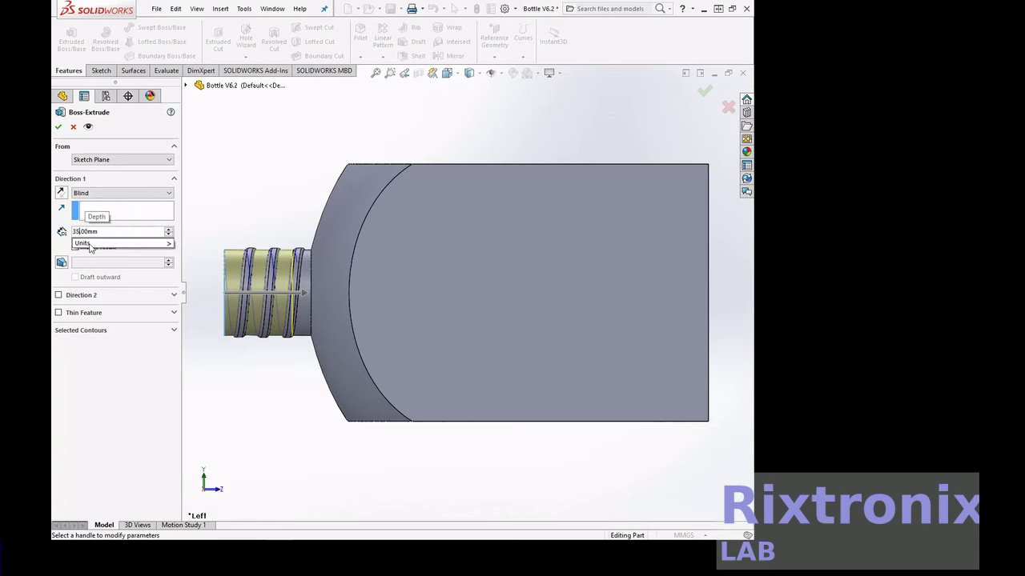
left_click(64, 284)
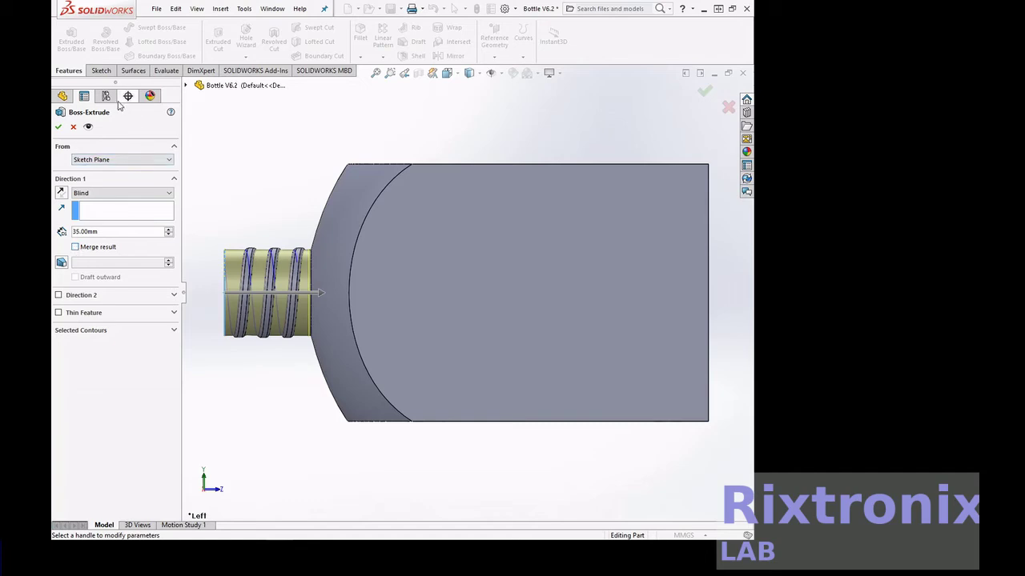
left_click(60, 128)
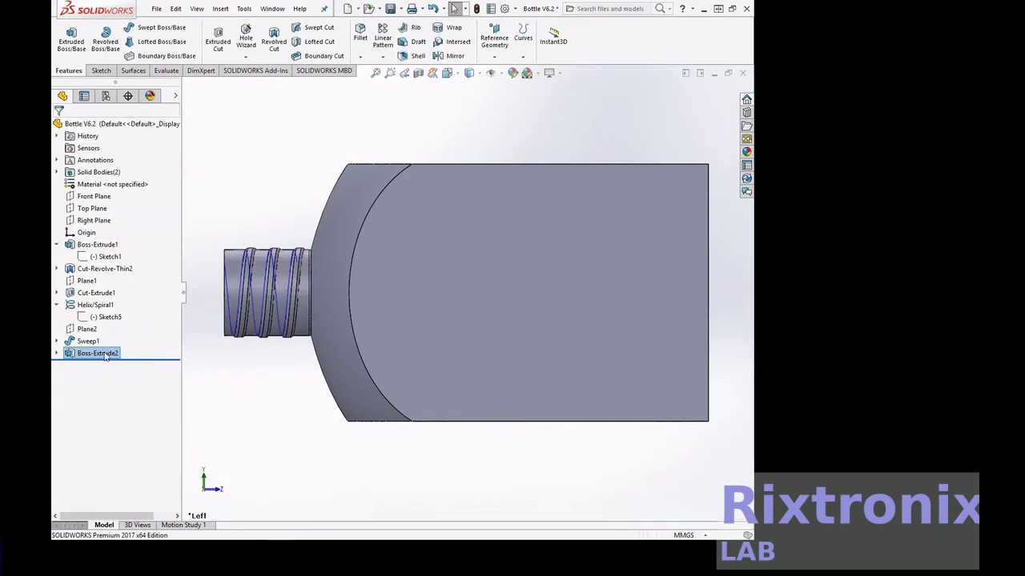
left_click(106, 357)
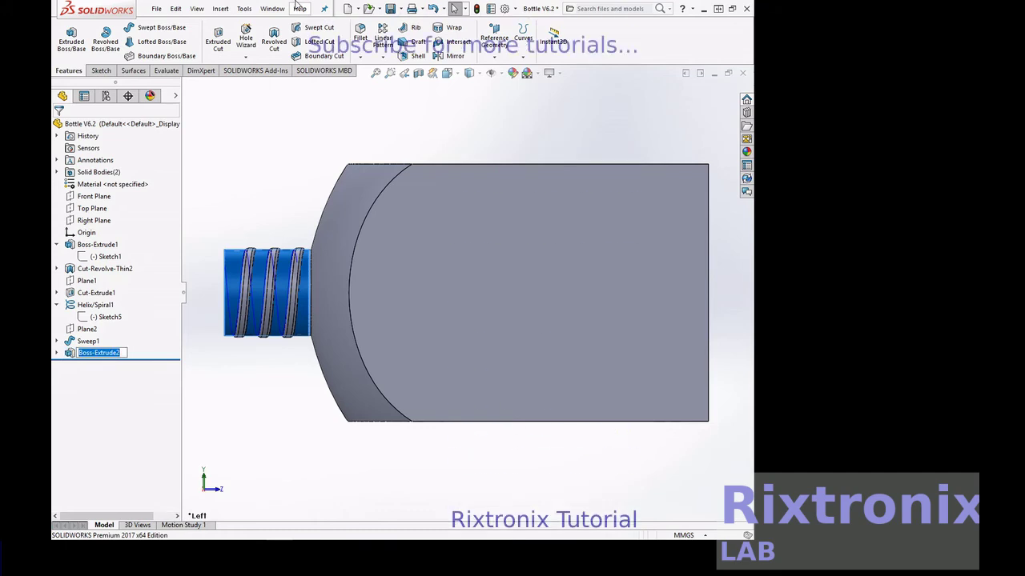
Move the Boss-Extrude2 cylinder body -39.56 mm along Z using Move/Copy Body
left_click(244, 8)
mouse_move(220, 8)
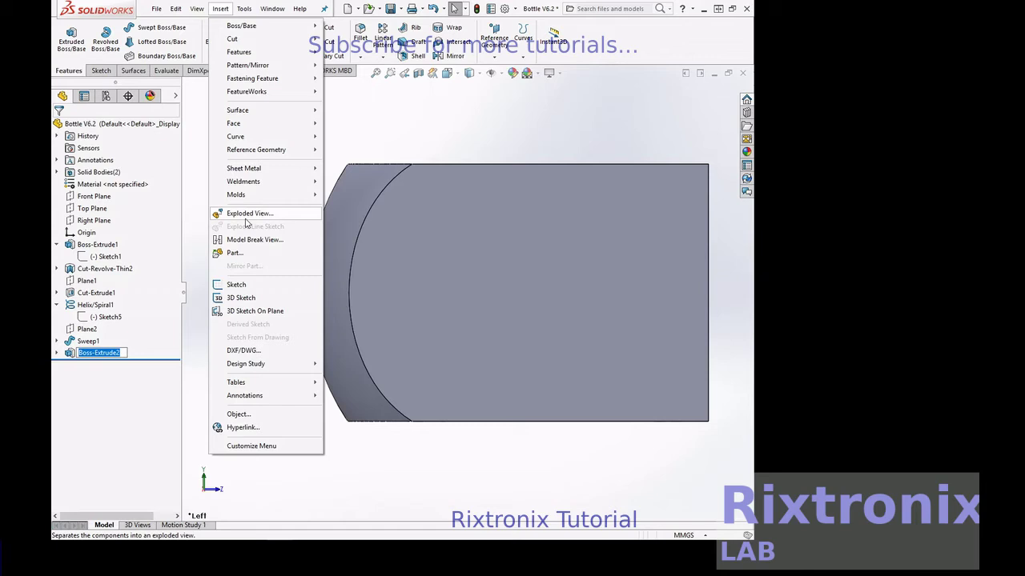
mouse_move(239, 52)
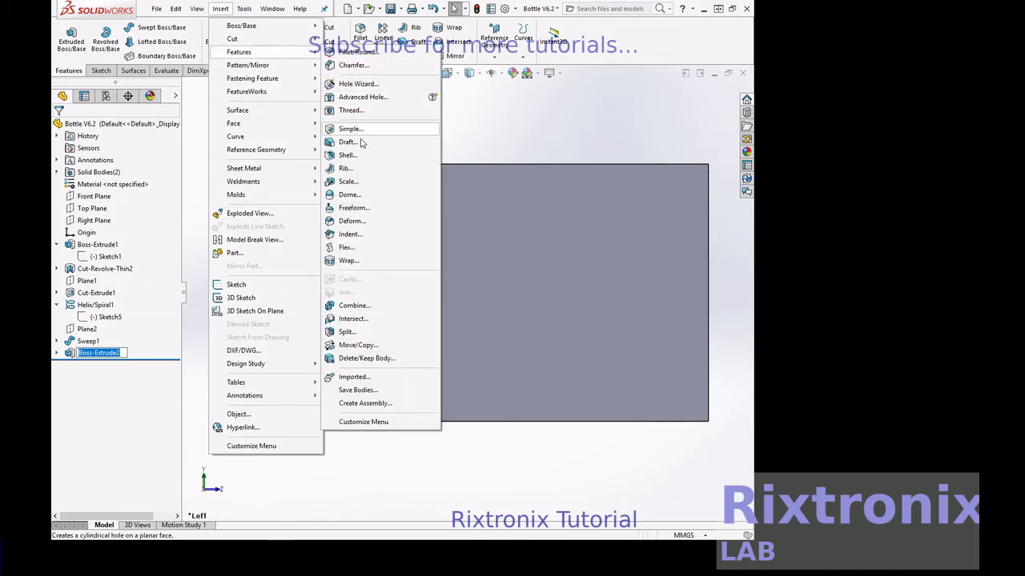
left_click(365, 345)
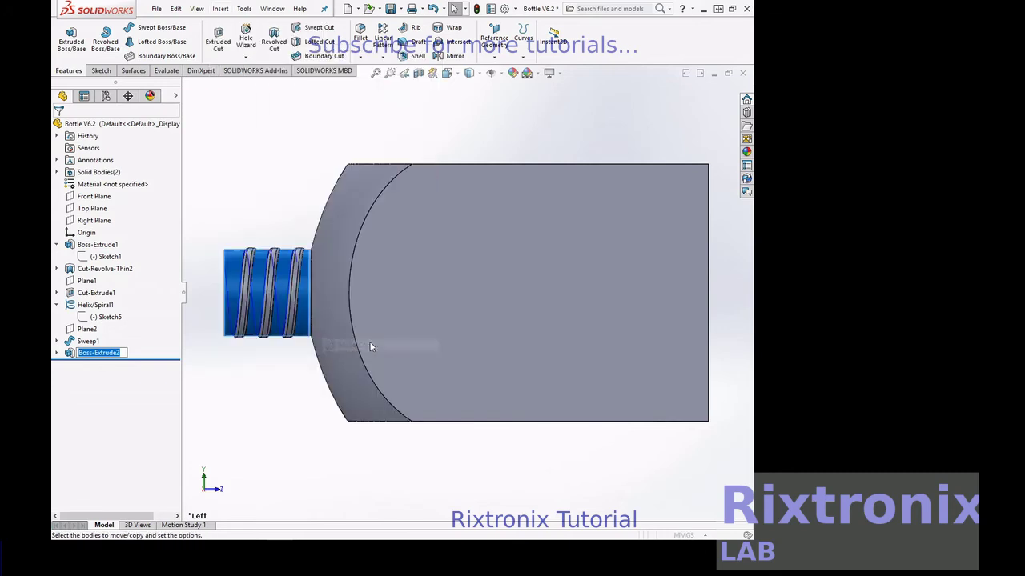
left_click(244, 271)
left_click_drag(320, 293, 172, 292)
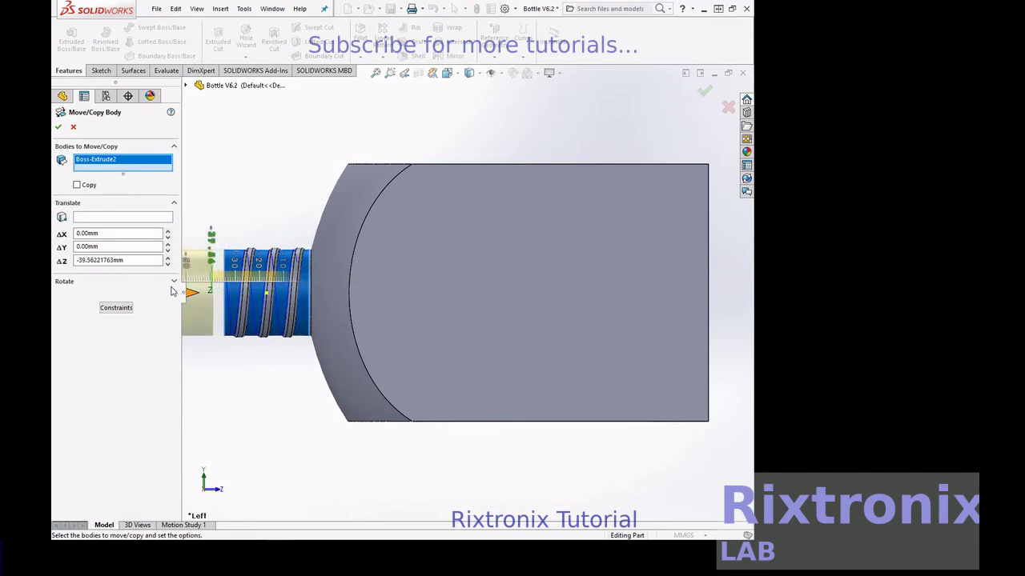
left_click_drag(172, 292, 169, 293)
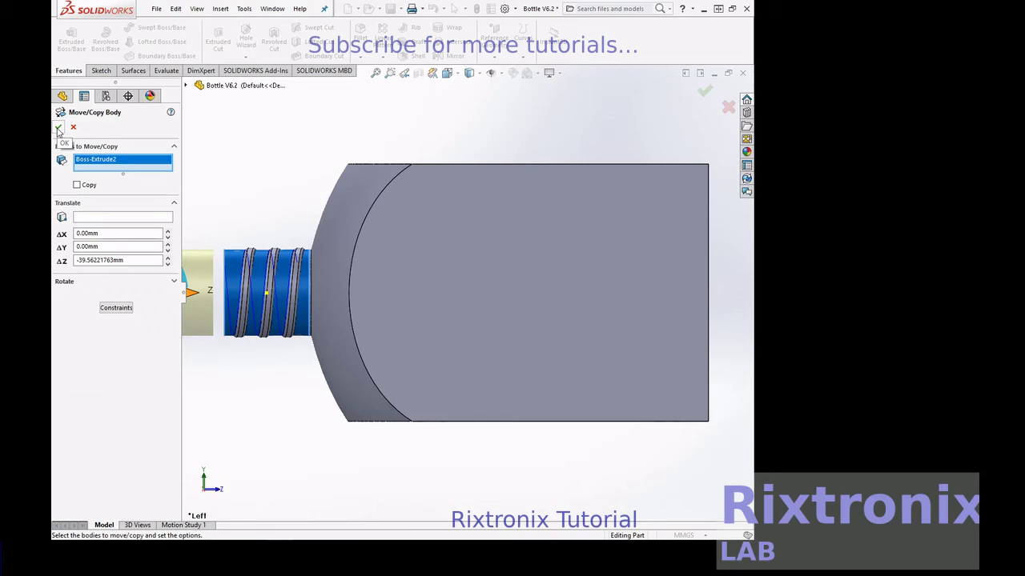
left_click(57, 129)
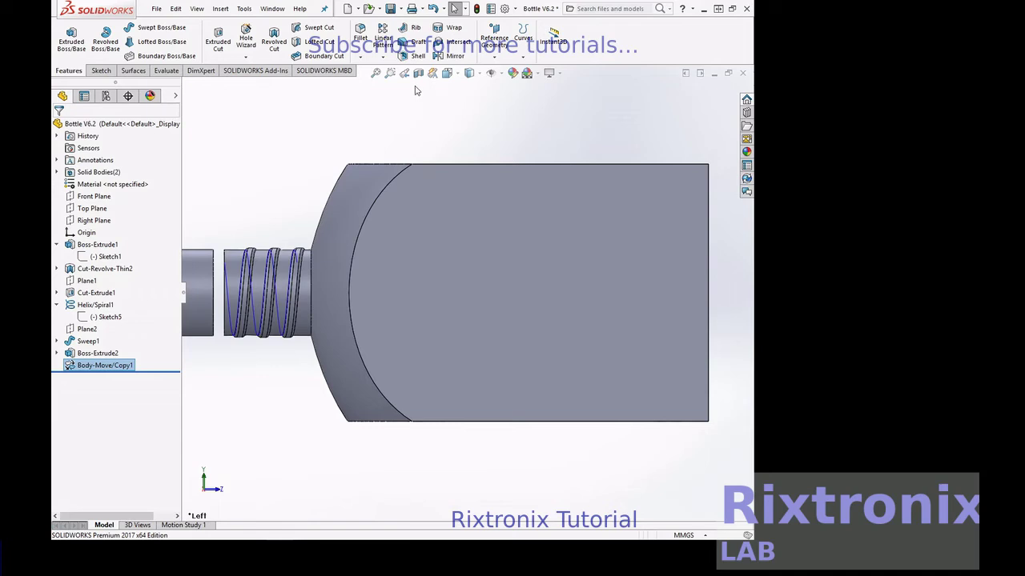
left_click(375, 73)
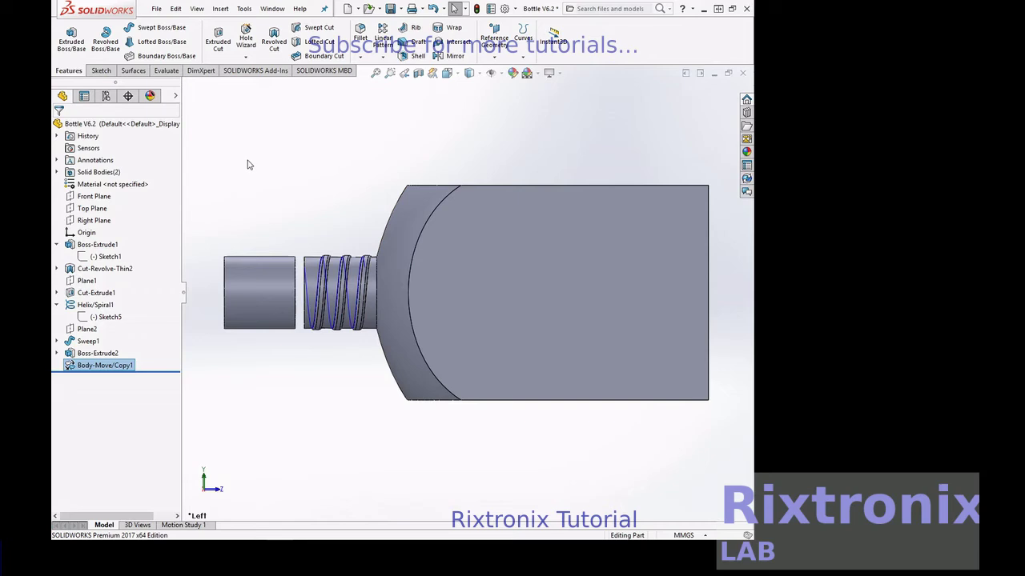
Fit and orbit the view to see the neck and cap in 3D, then start a Shell feature
left_click(218, 40)
right_click(404, 220)
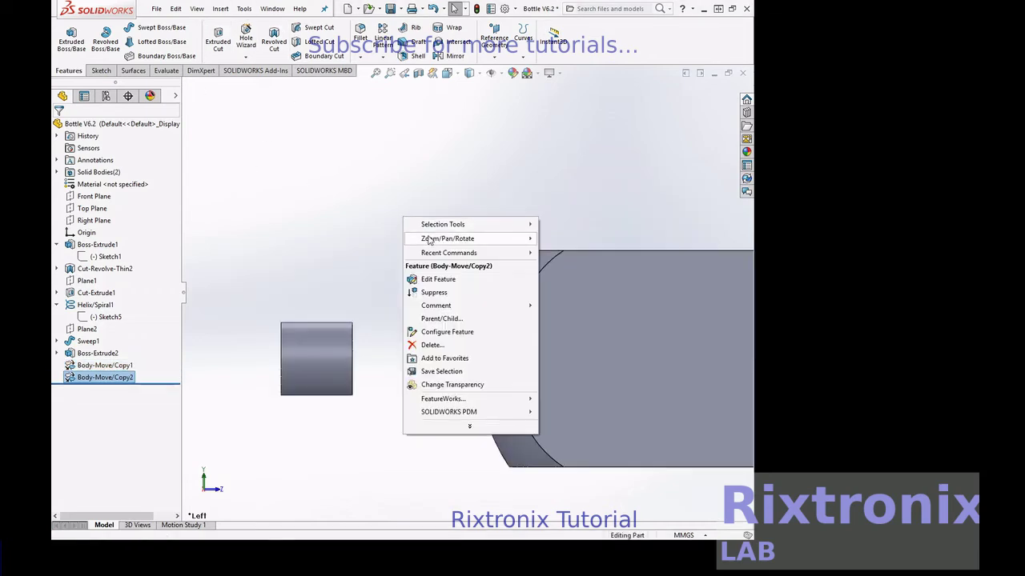
mouse_move(448, 239)
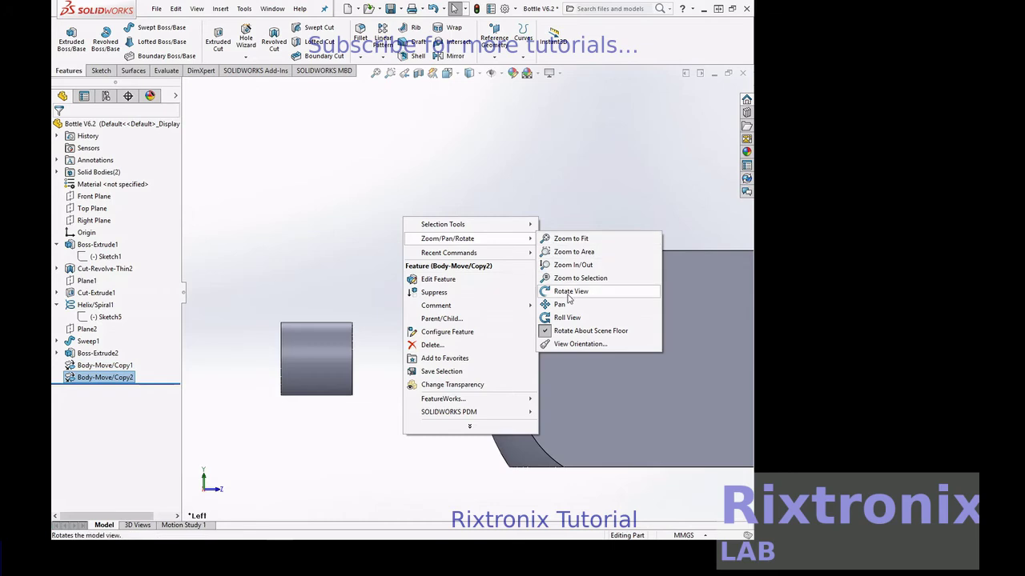
left_click(570, 291)
left_click_drag(493, 211, 464, 206)
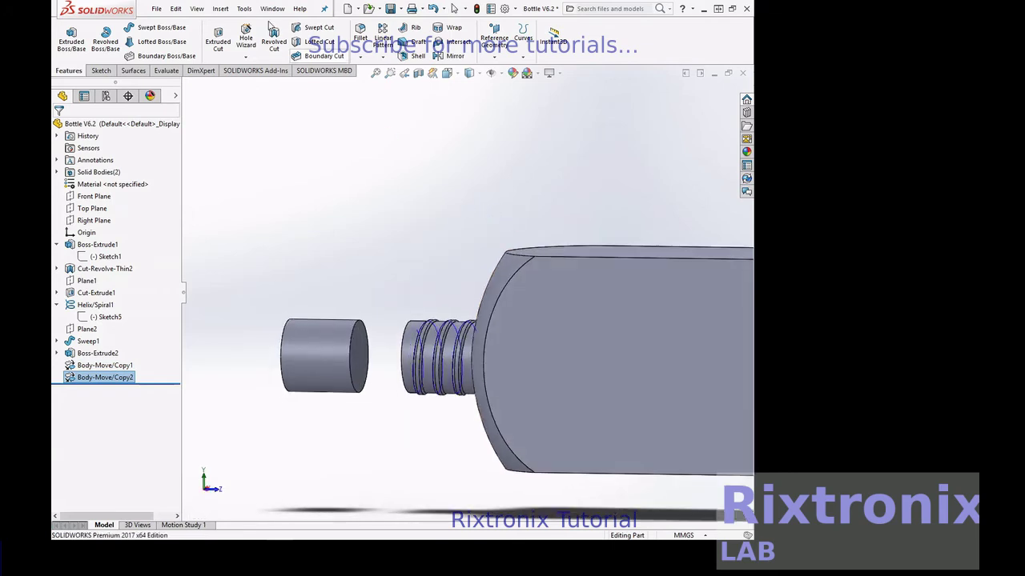
left_click(244, 9)
mouse_move(239, 52)
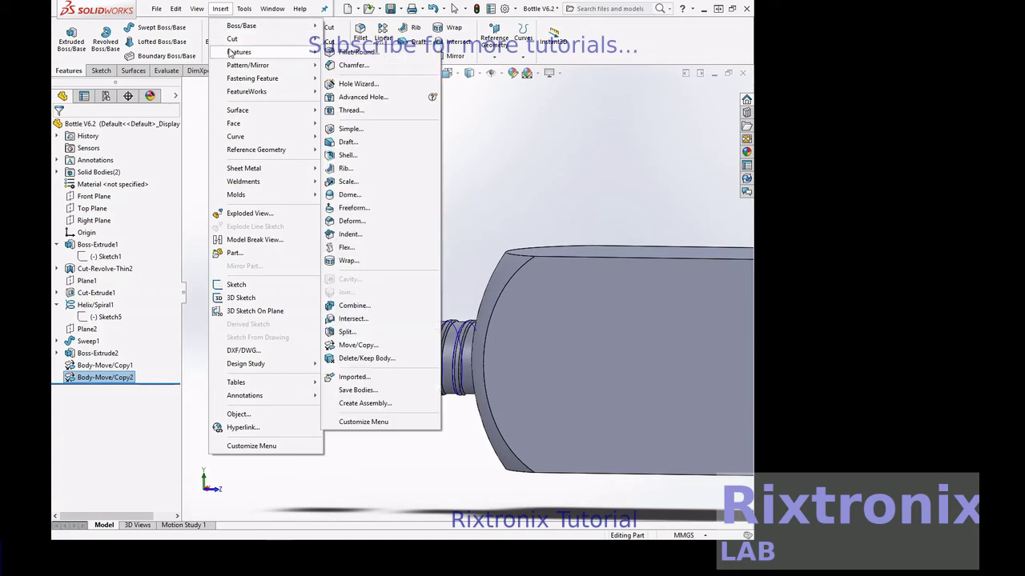
left_click(347, 154)
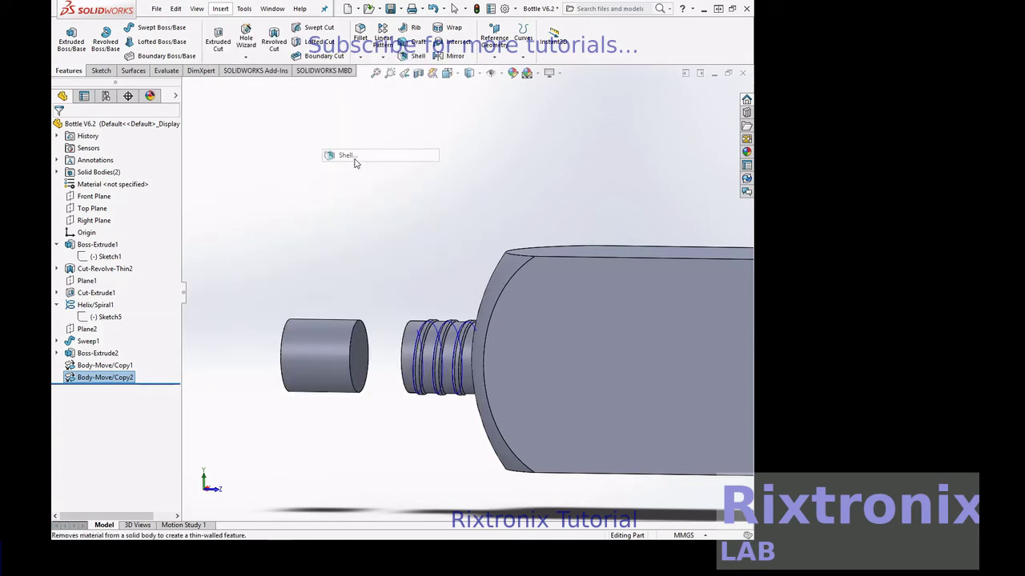
Shell the cap cylinder 4 mm outward, leaving its end face toward the neck open
left_click(358, 370)
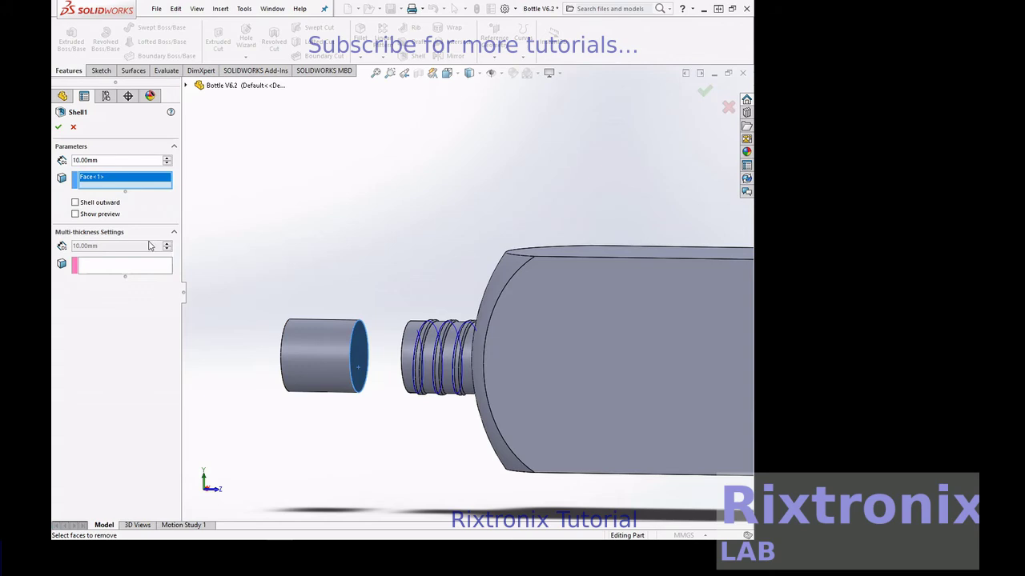
left_click(75, 203)
left_click(75, 215)
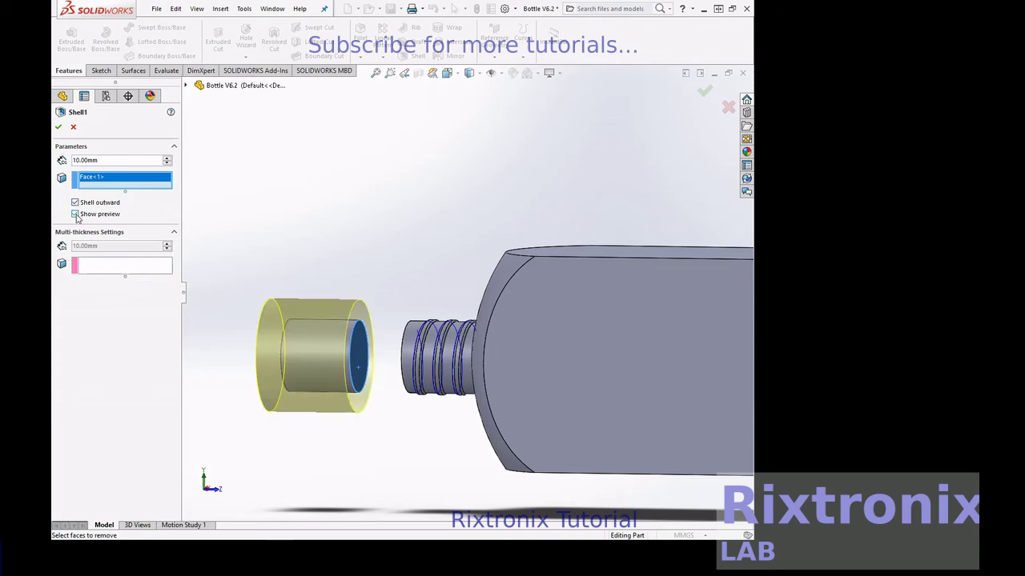
double_click(79, 160)
type("3")
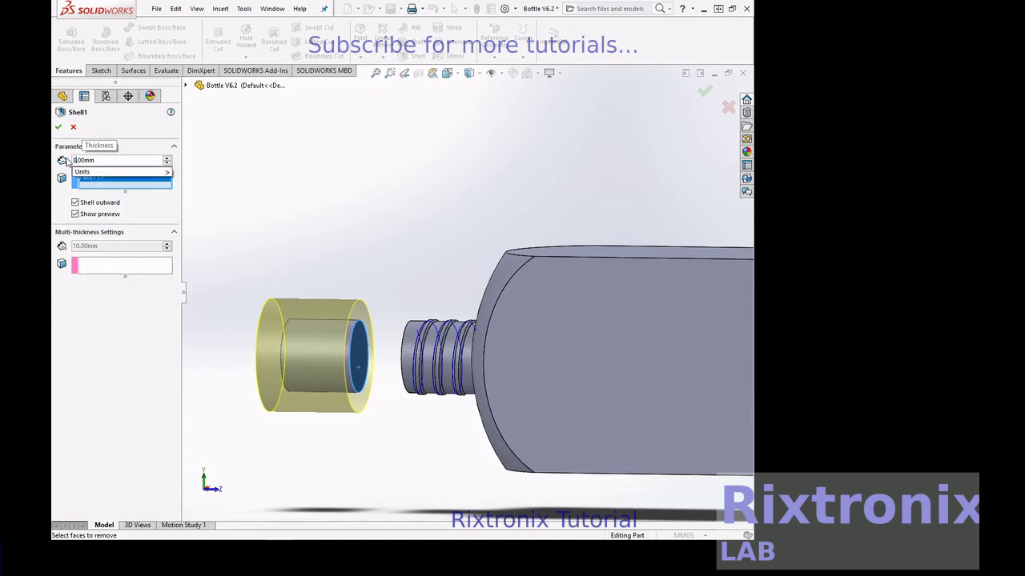
mouse_move(83, 171)
key("BackSpace")
type("4")
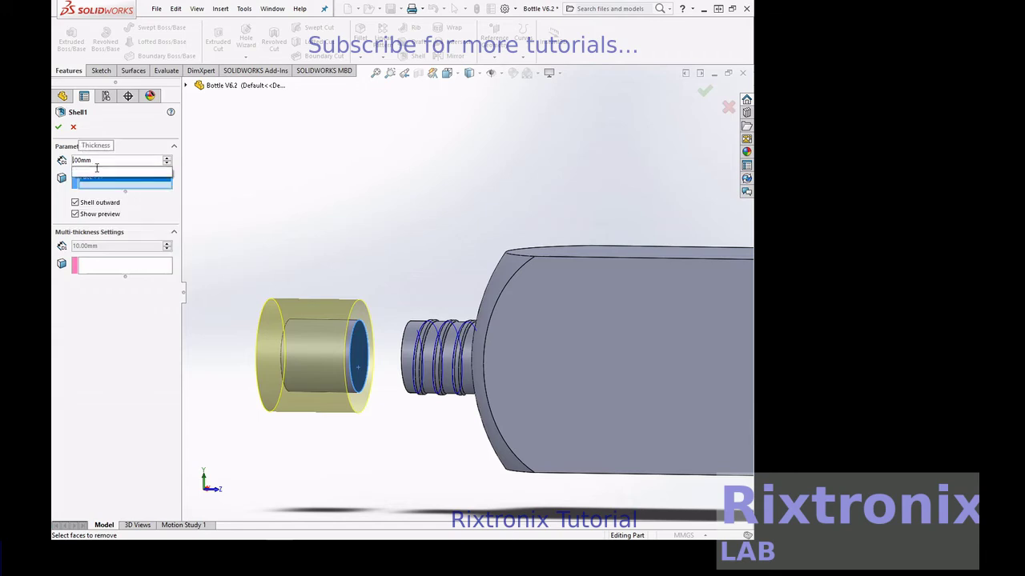
left_click(302, 199)
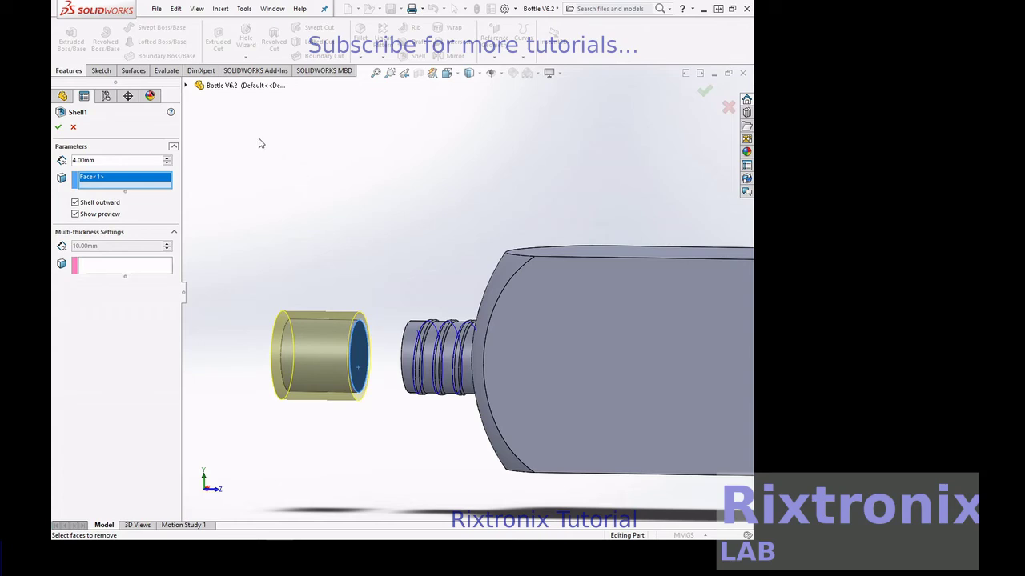
left_click(60, 129)
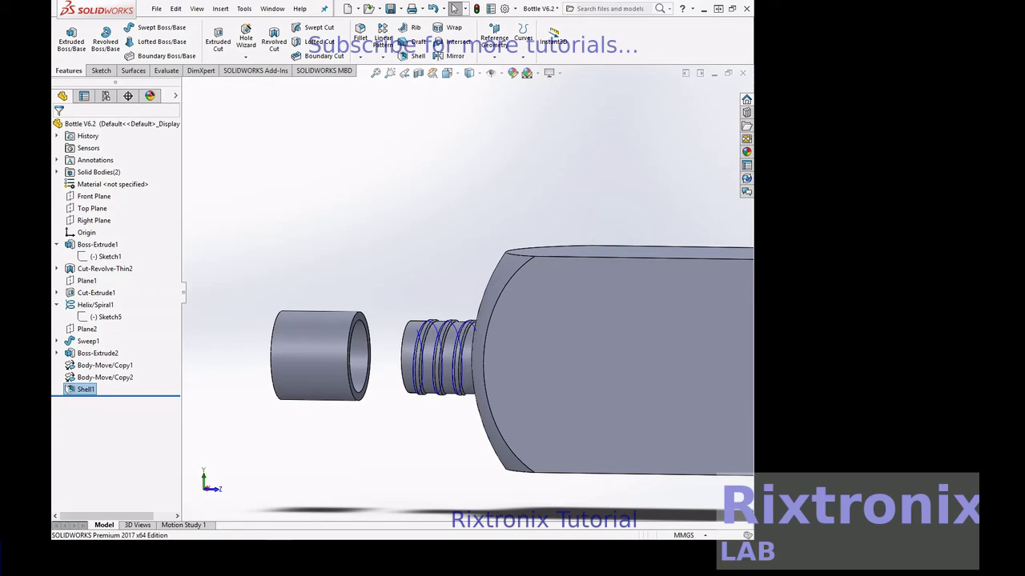
left_click(220, 10)
mouse_move(238, 52)
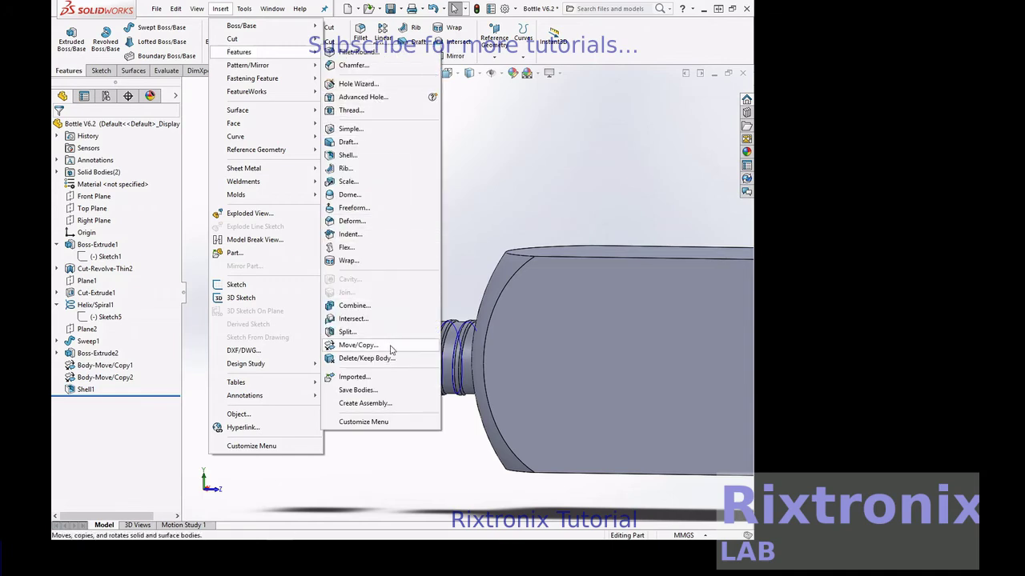
Copy the Sweep1 bottle body -60 mm along Z toward the cap
left_click(375, 346)
left_click(545, 310)
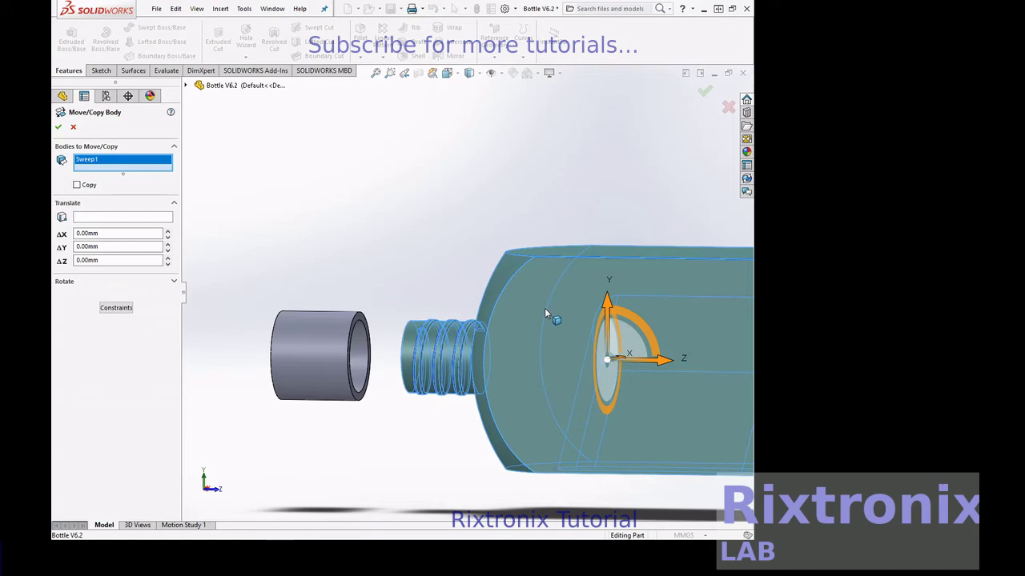
left_click(77, 185)
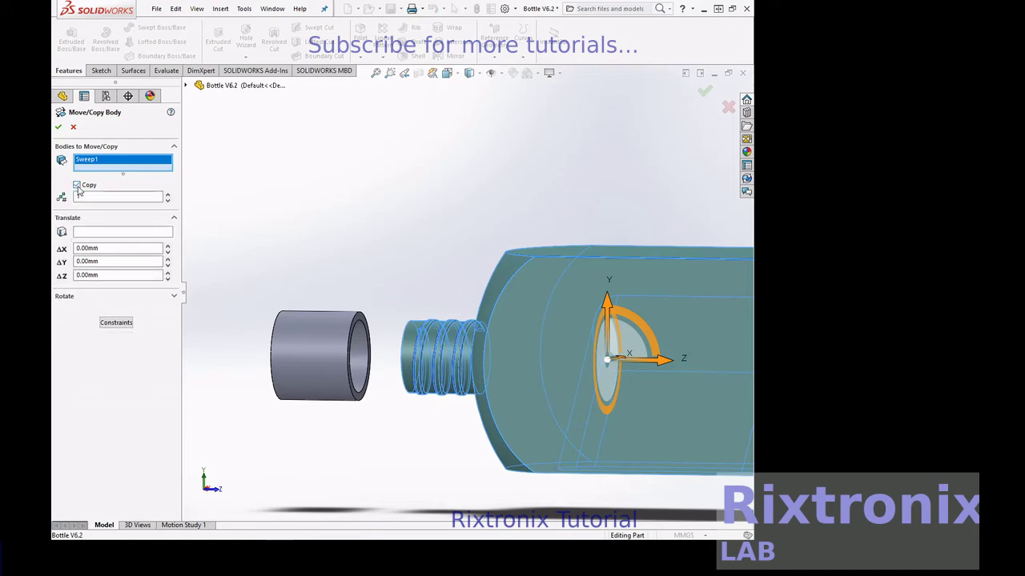
left_click_drag(663, 361, 537, 353)
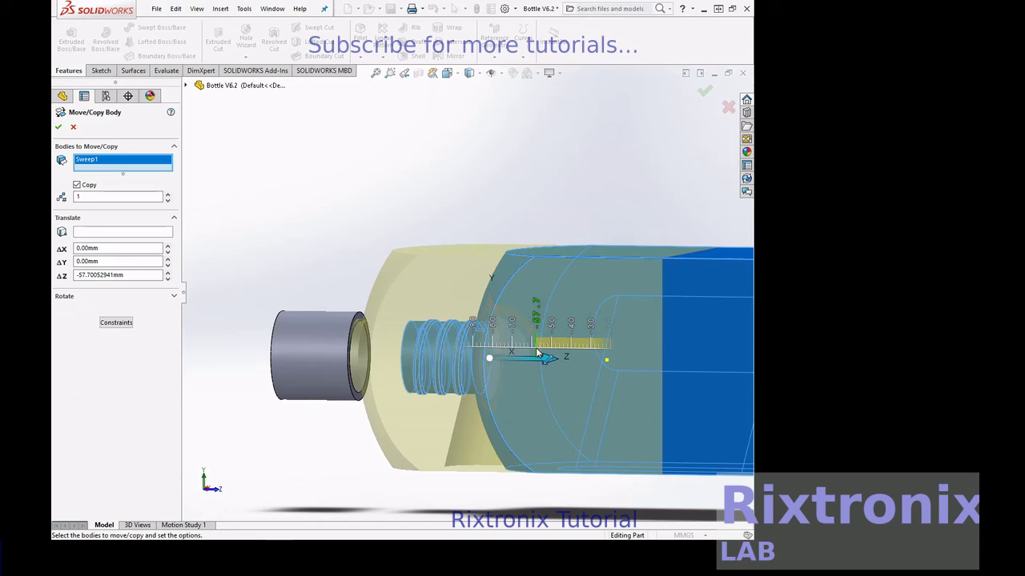
left_click_drag(537, 352, 533, 353)
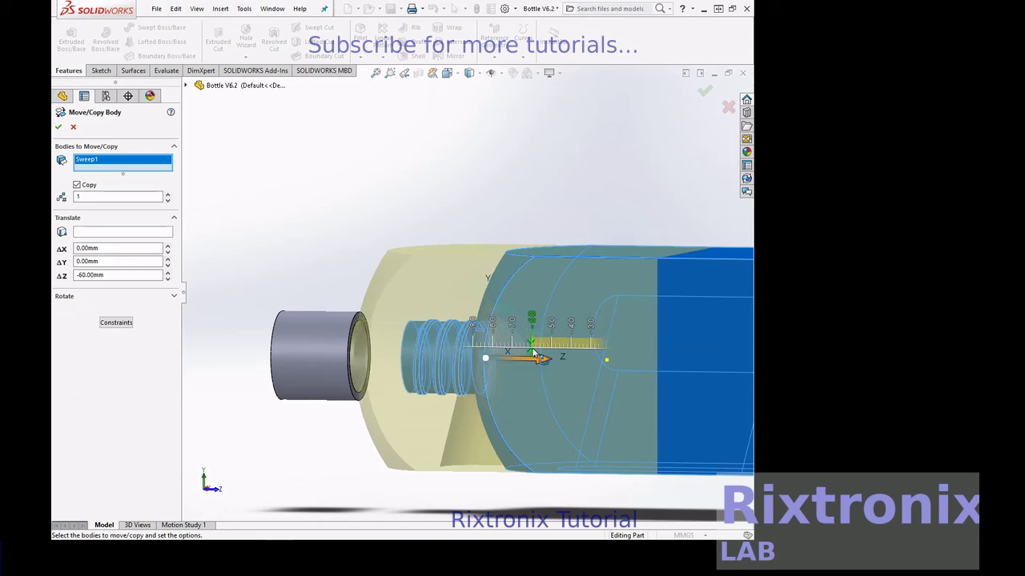
left_click_drag(535, 354, 535, 355)
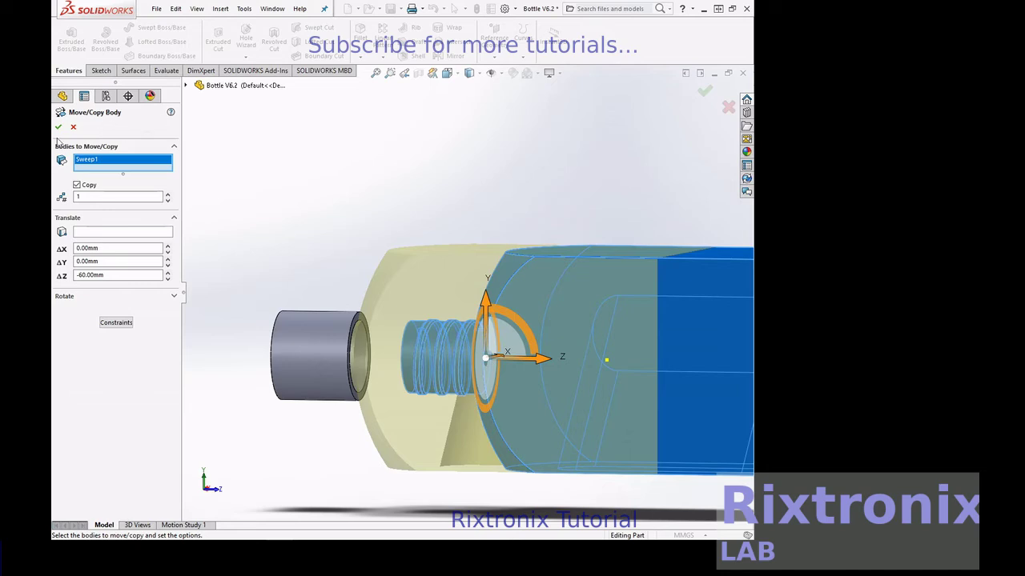
key("Return")
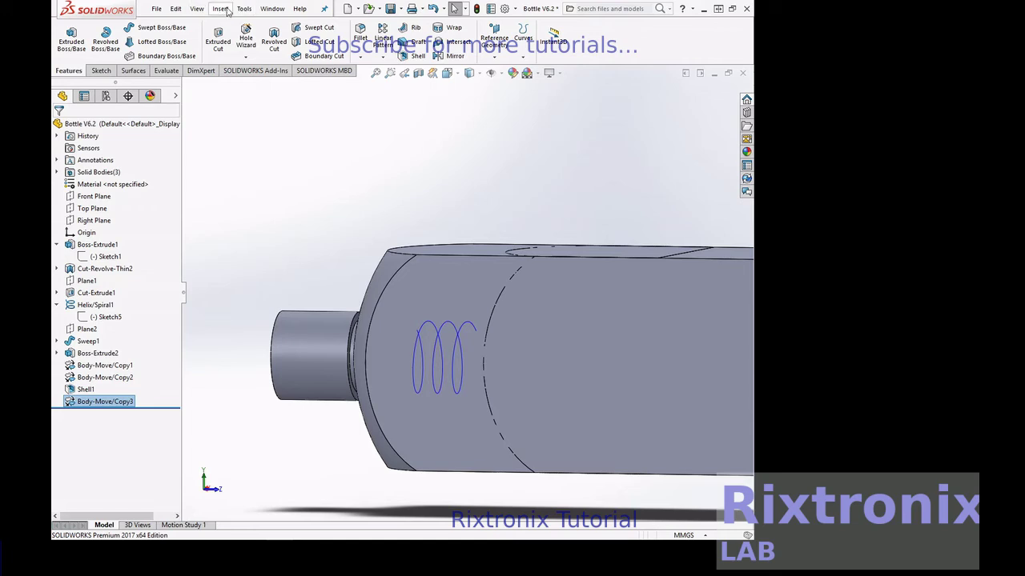
Combine with Subtract, cutting Body-Move/Copy3 out of the Shell1 cap to form internal threads
left_click(227, 10)
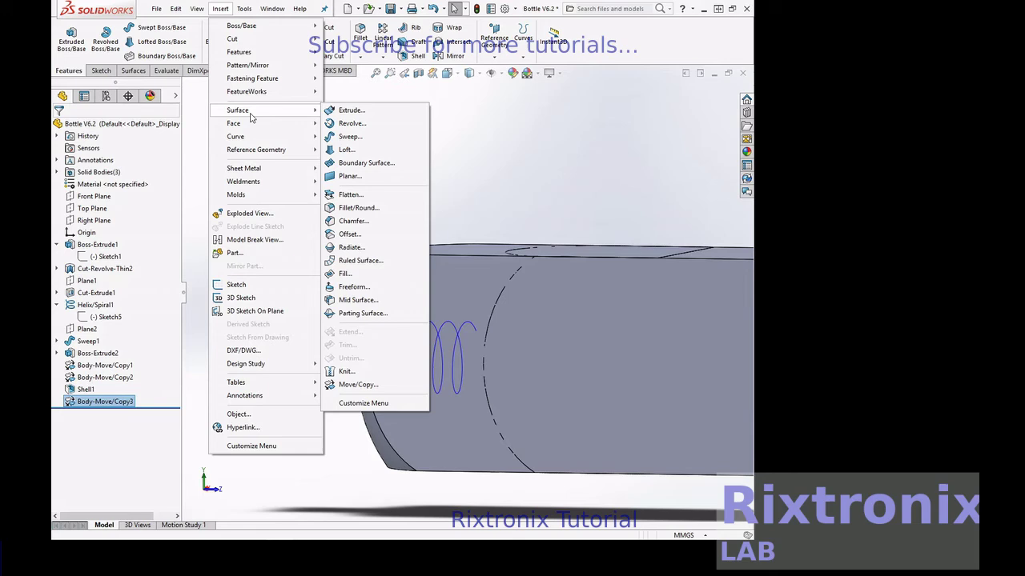
mouse_move(239, 52)
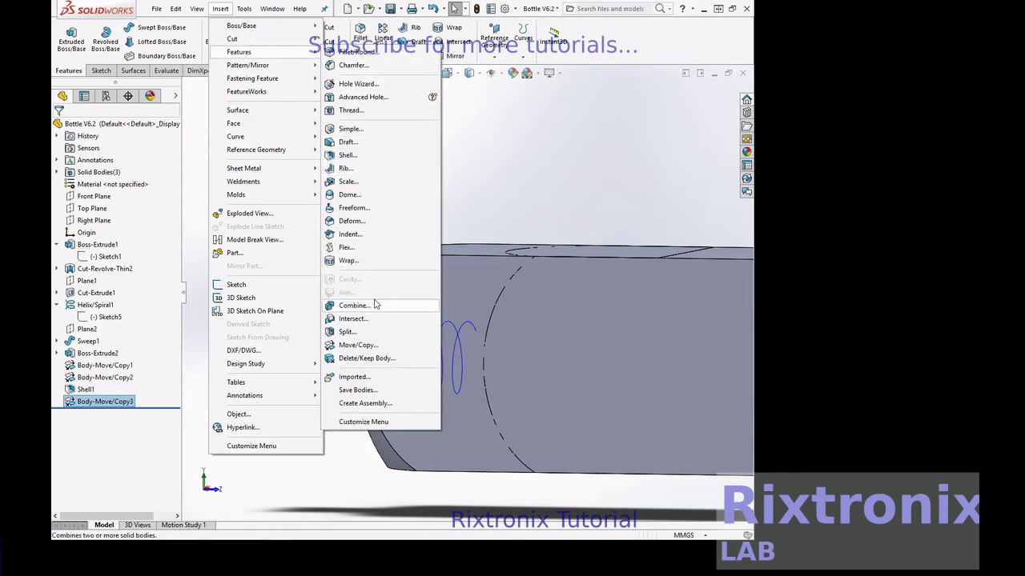
left_click(374, 305)
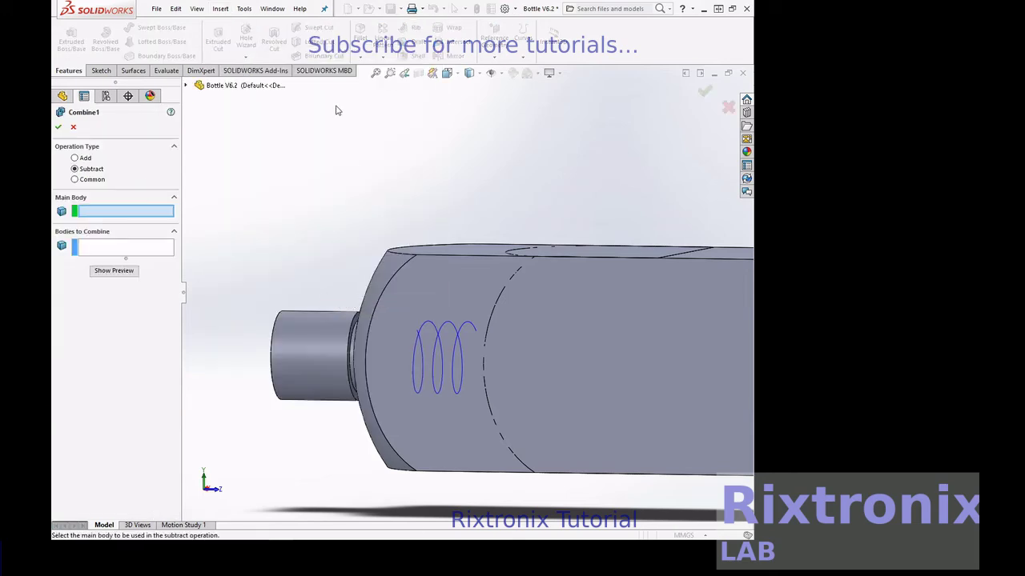
left_click(319, 326)
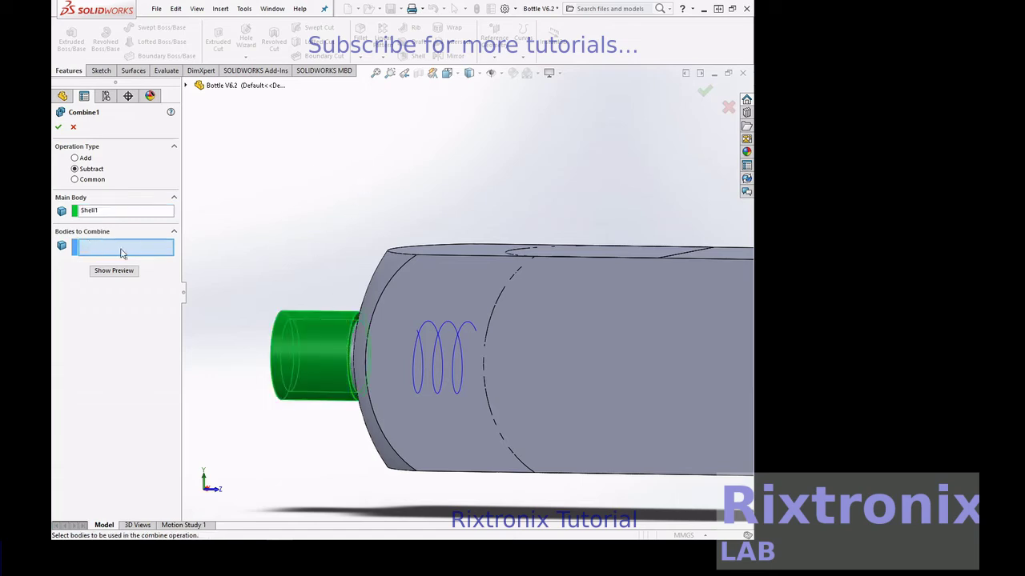
left_click(418, 258)
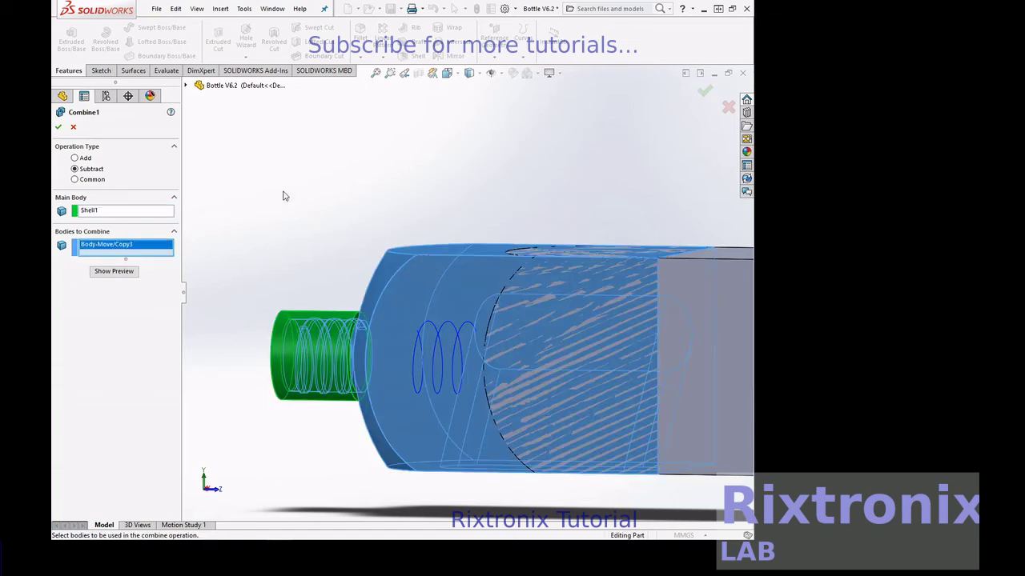
left_click(126, 274)
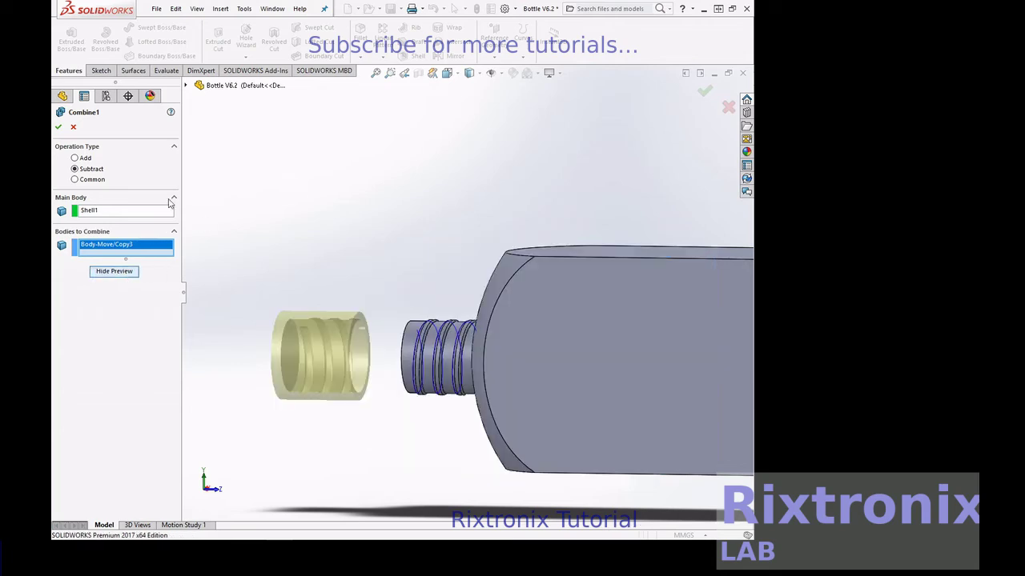
left_click(59, 128)
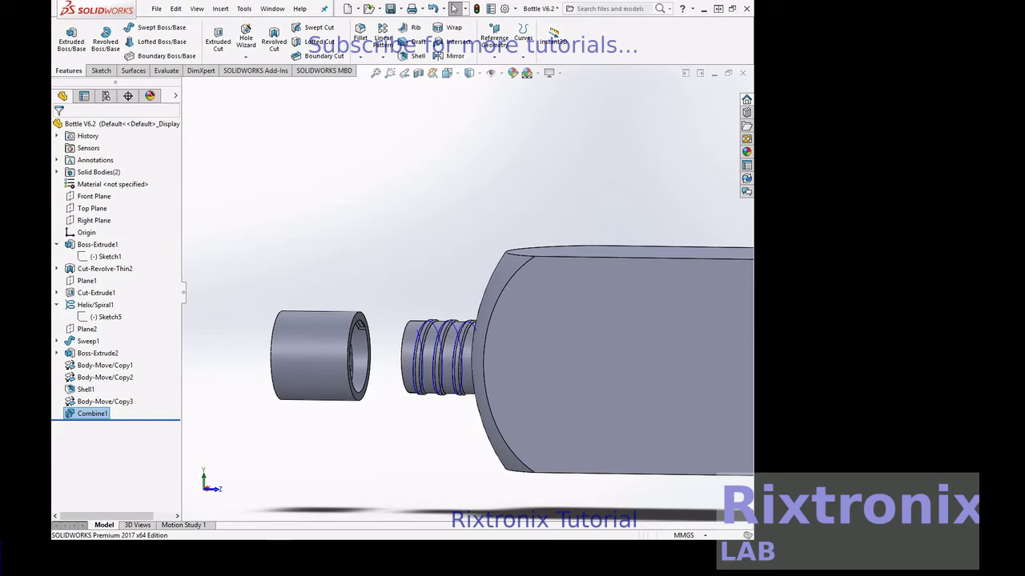
Shell the bottle to 1 mm walls with the neck end face removed, accepting the warning
key("ctrl+7")
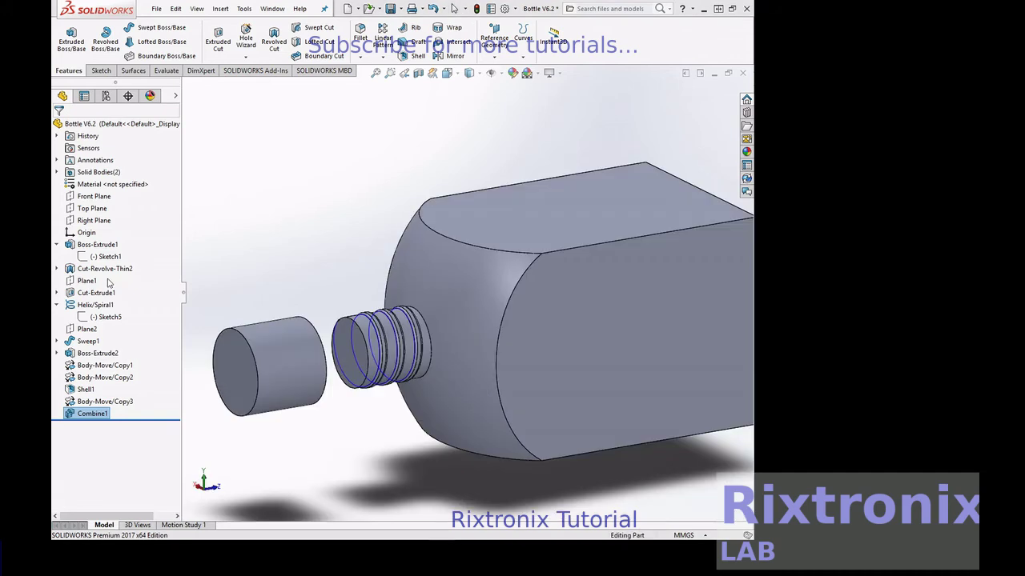
left_click(218, 9)
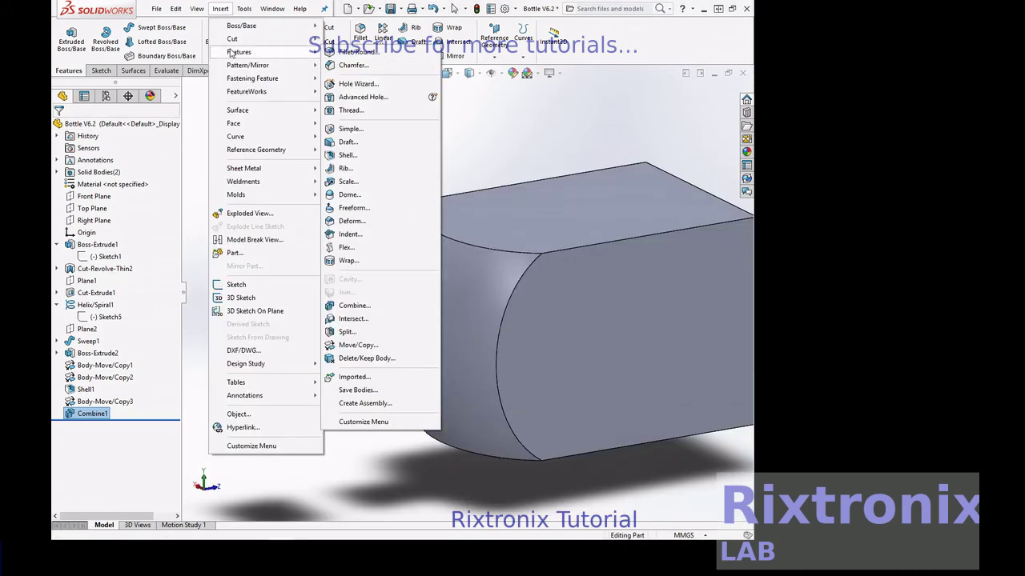
left_click(347, 155)
left_click(348, 342)
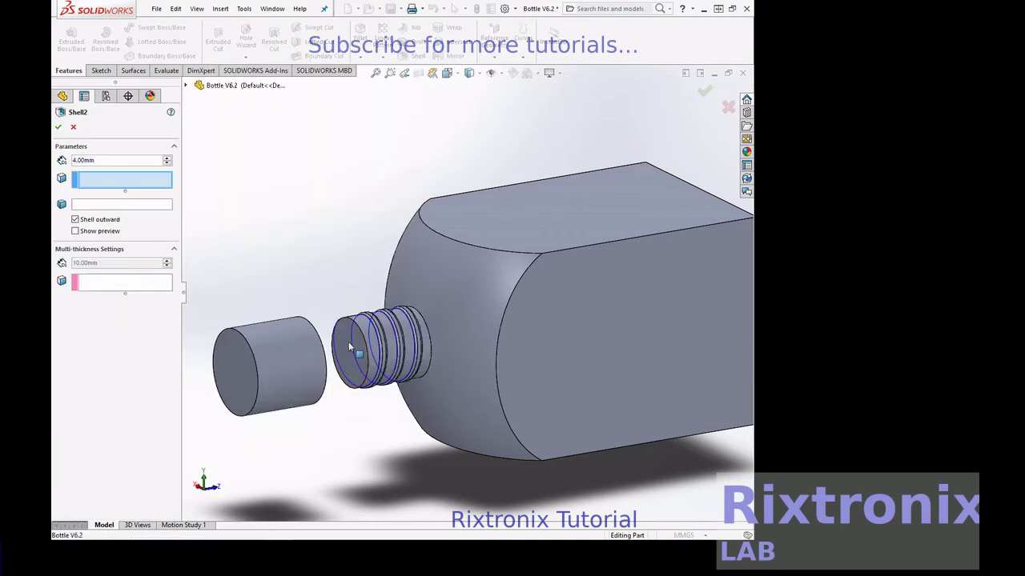
double_click(93, 160)
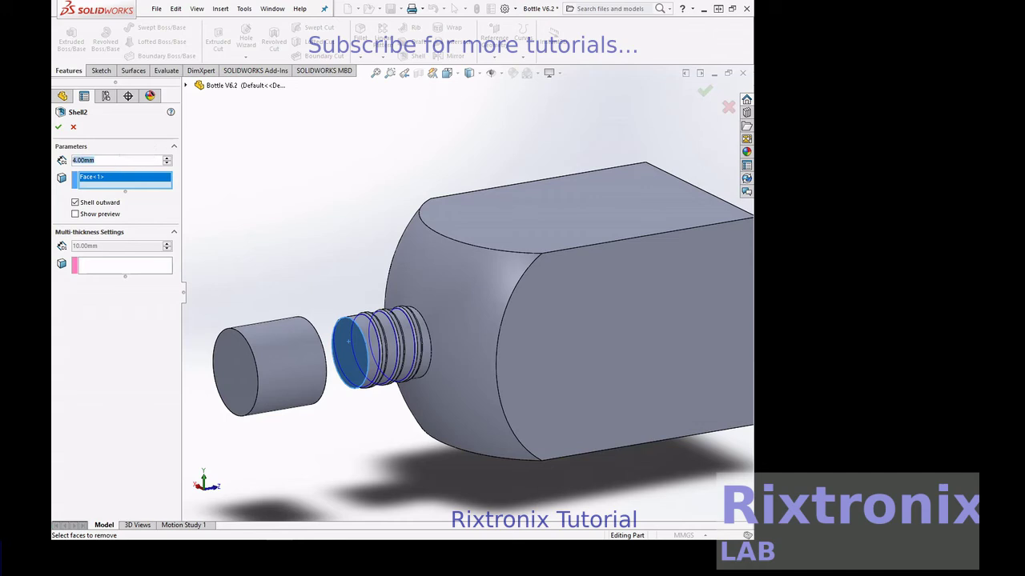
left_click(74, 214)
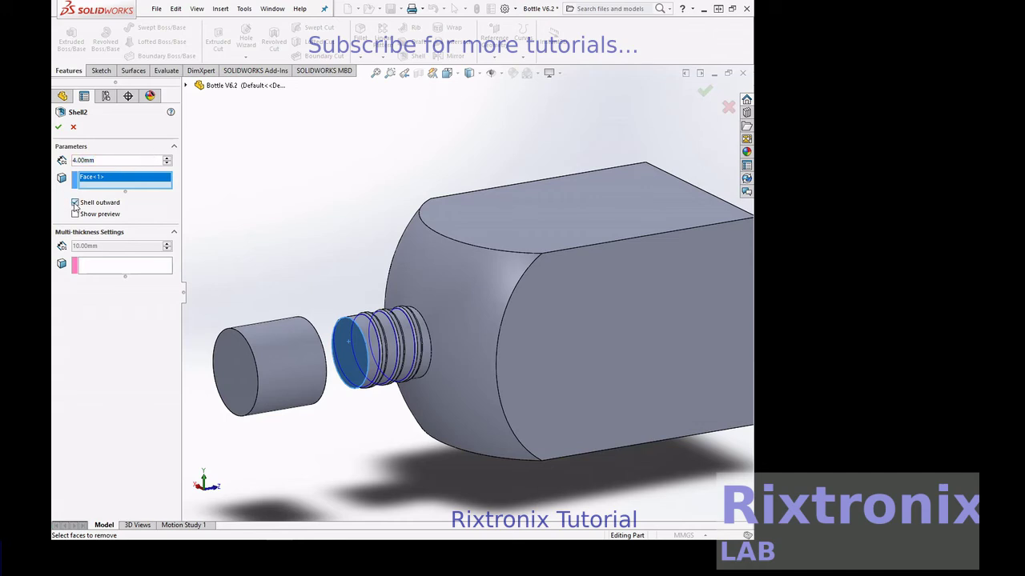
double_click(103, 160)
type("1")
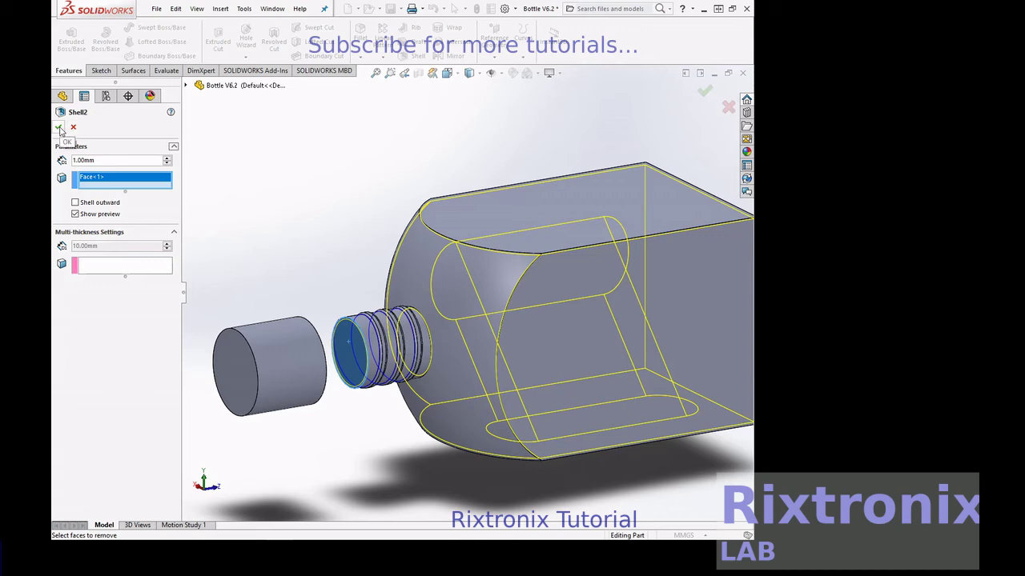
left_click(58, 128)
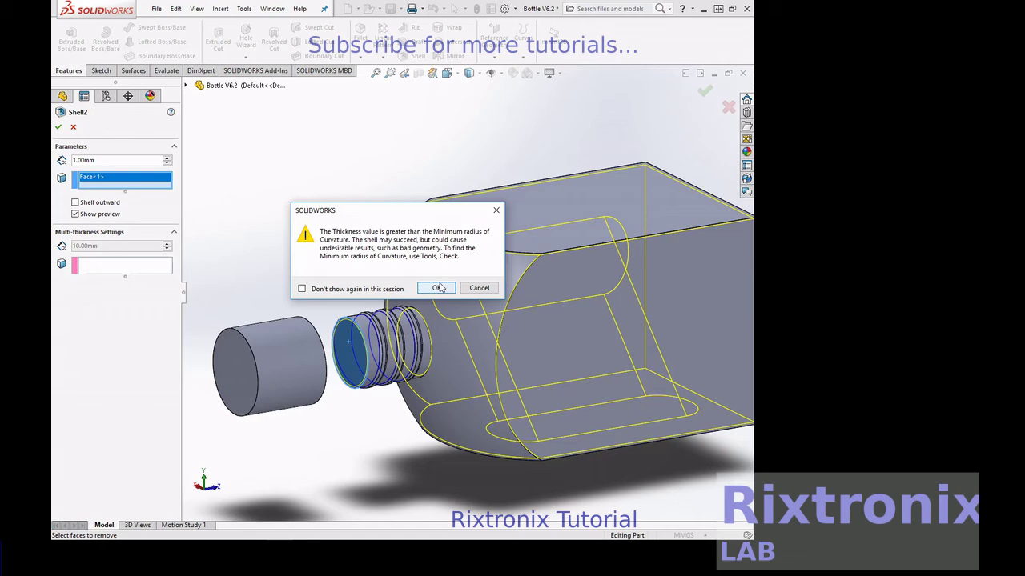
left_click(437, 288)
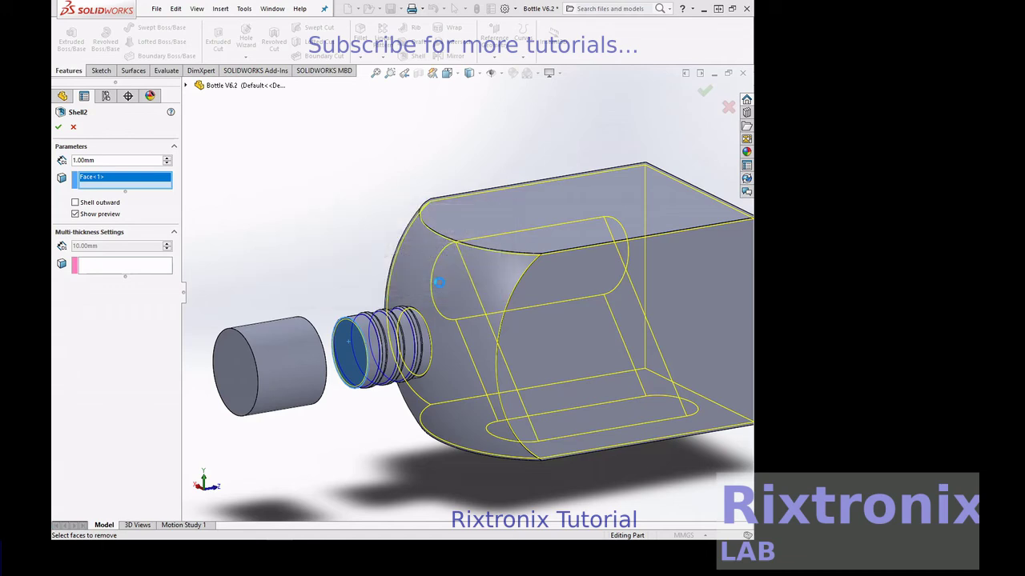
Rotate the view to see the hollowed bottle from another side
right_click(311, 170)
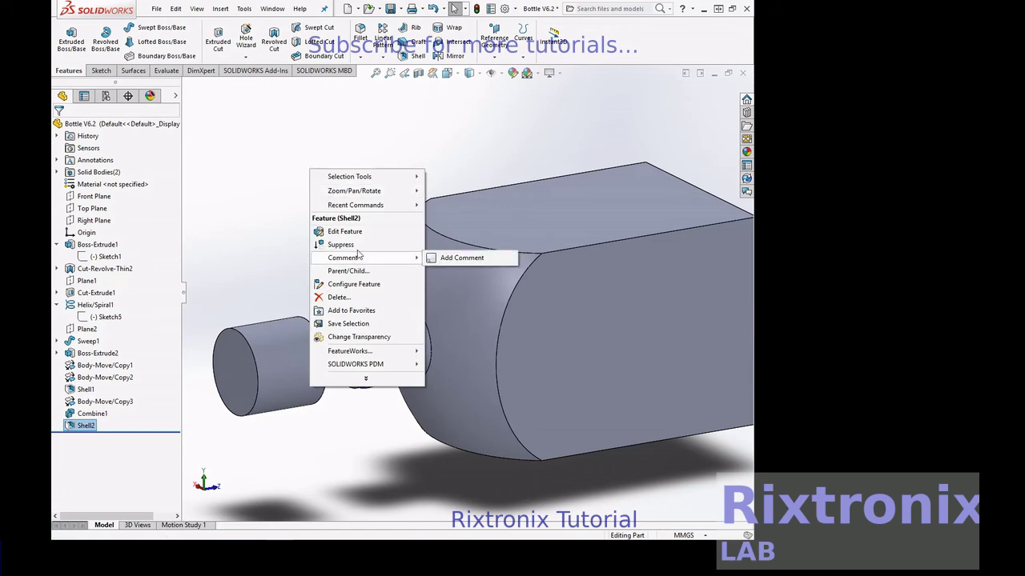
mouse_move(354, 190)
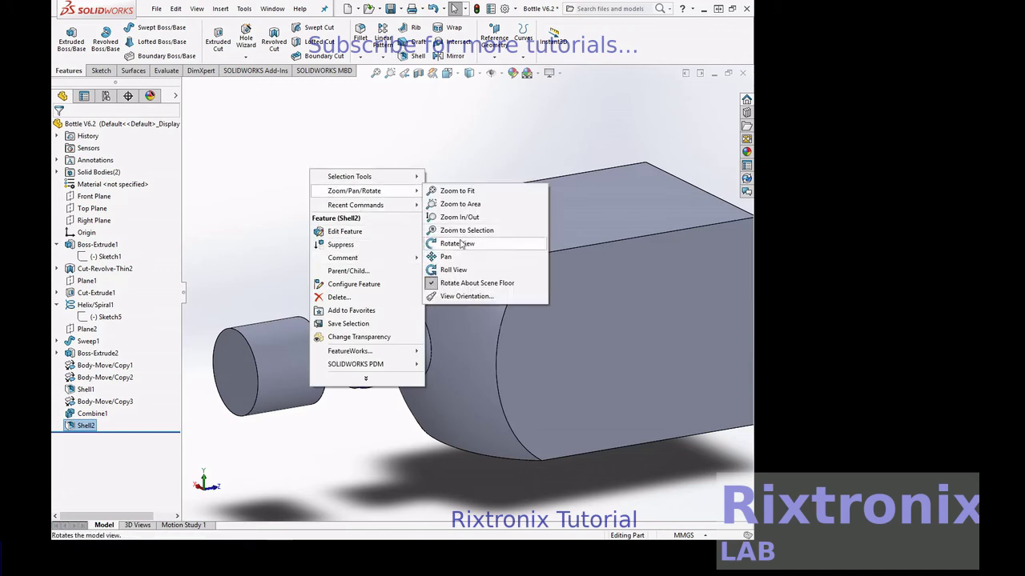
left_click(457, 243)
mouse_move(435, 240)
left_mouse_down()
mouse_move(365, 205)
mouse_move(390, 206)
mouse_move(403, 179)
mouse_move(349, 162)
mouse_move(307, 154)
mouse_move(293, 192)
mouse_move(275, 201)
mouse_move(305, 203)
left_mouse_up()
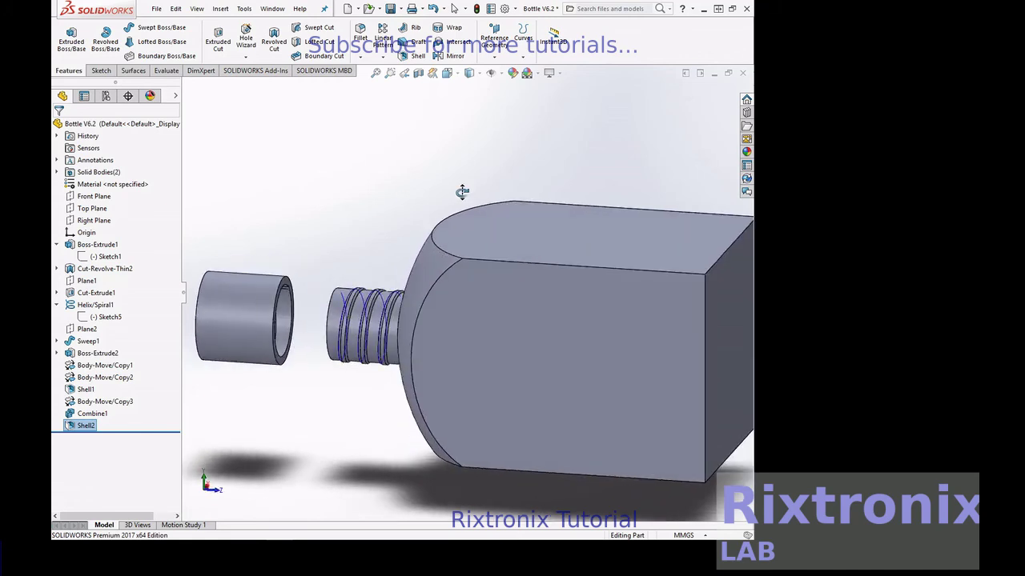
Start a 2 mm fillet on the bottle's side face plus its top, right and bottom edges
key("f")
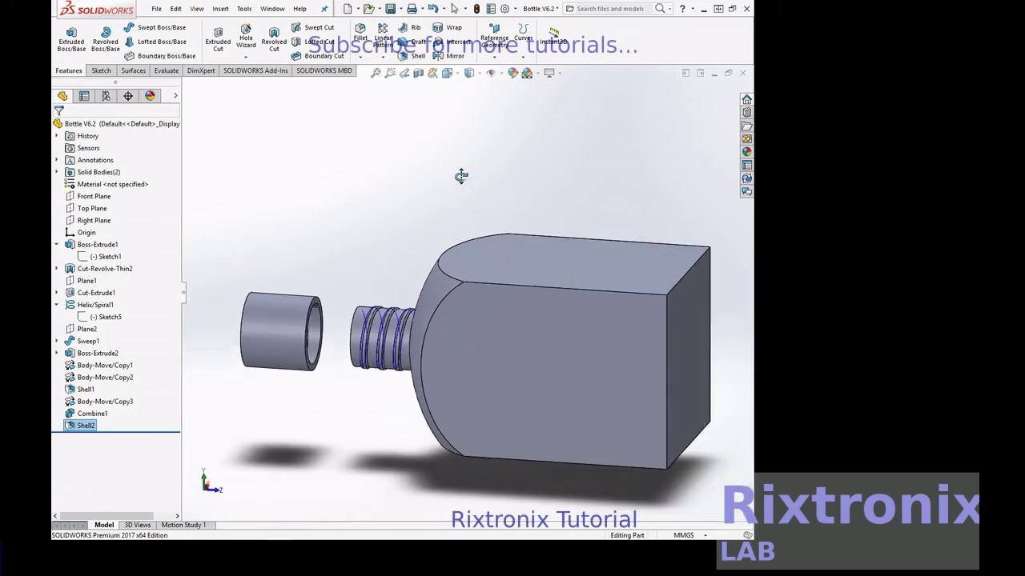
left_click(218, 8)
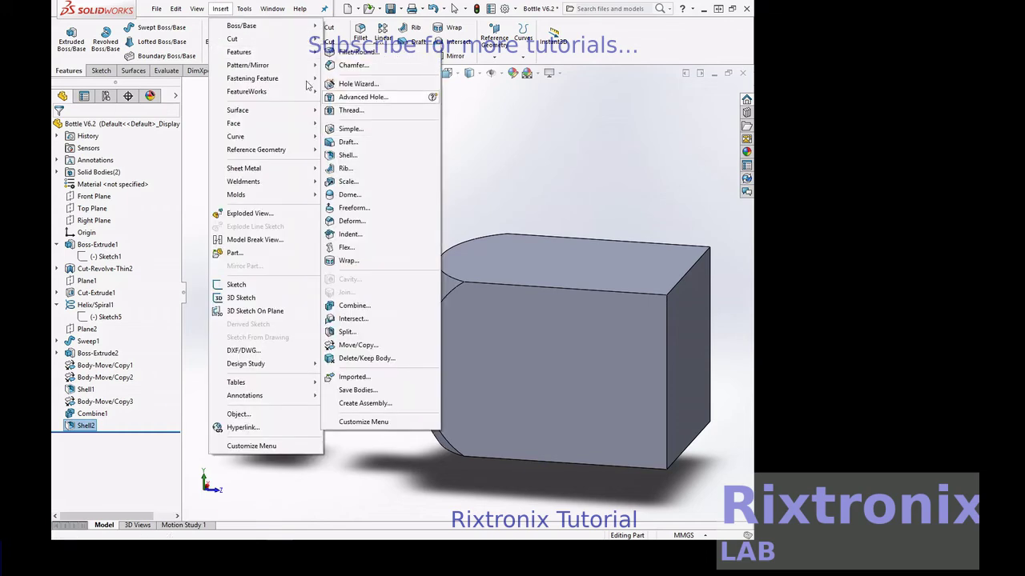
mouse_move(238, 109)
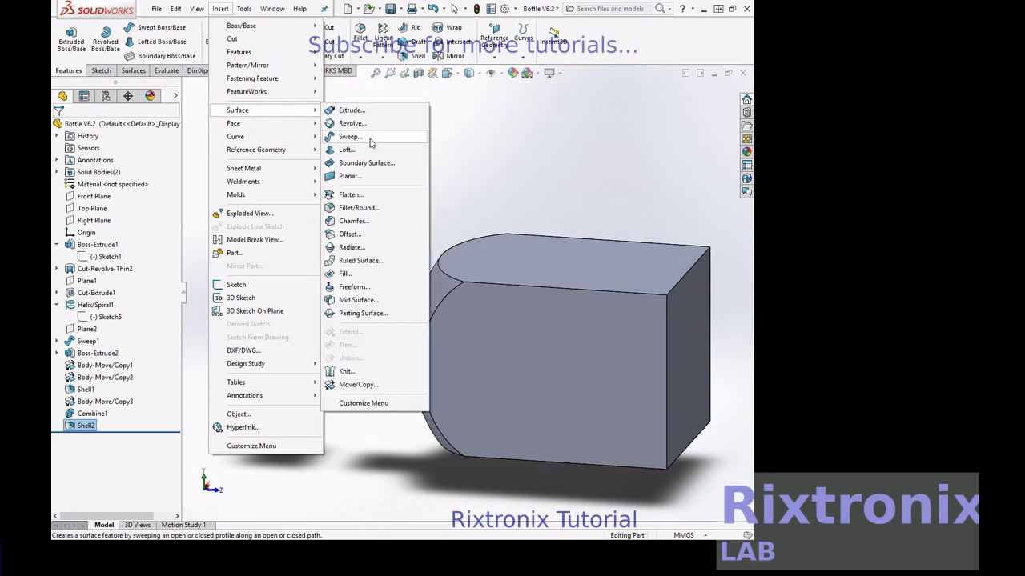
left_click(357, 207)
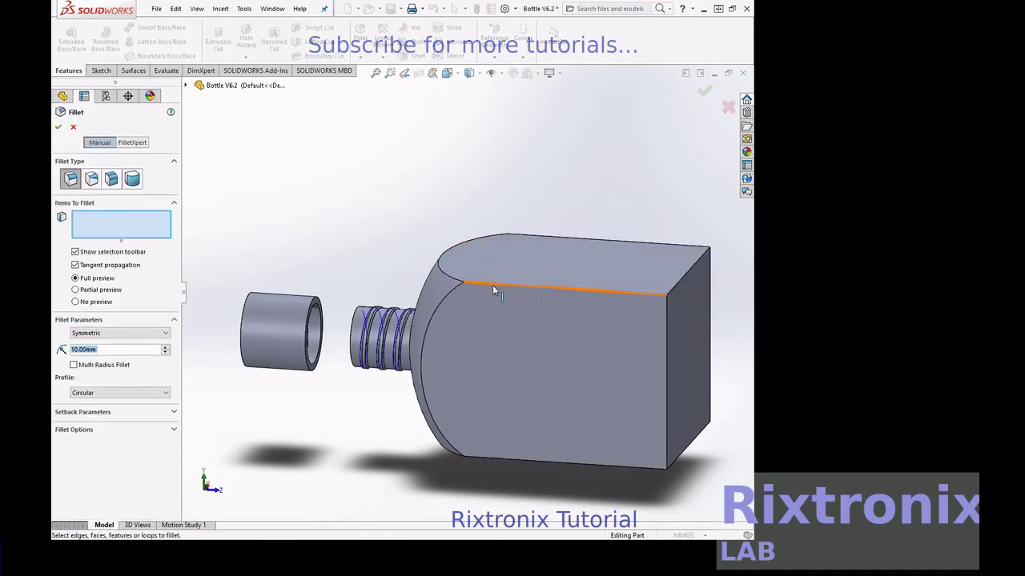
left_click(494, 298)
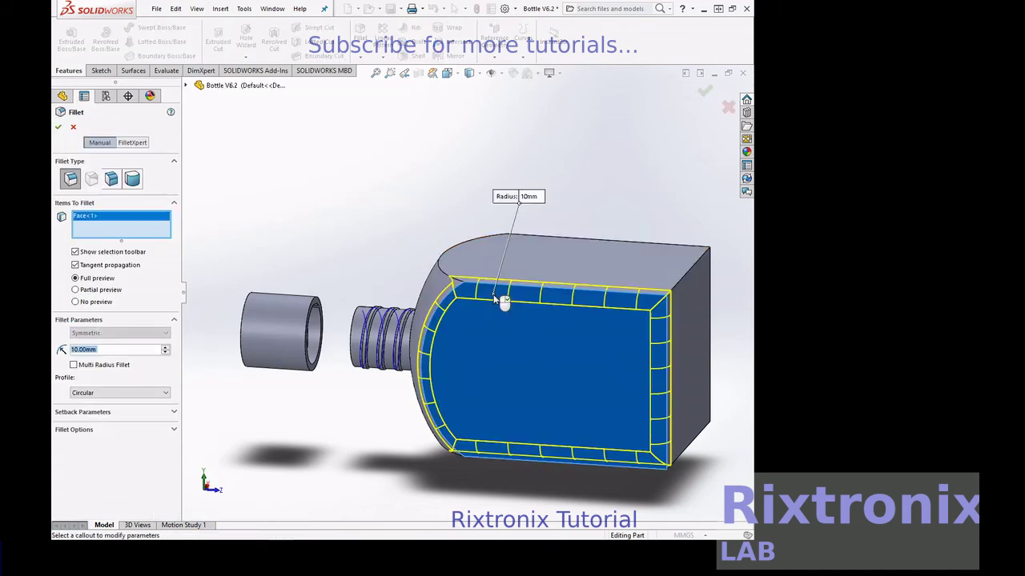
left_click(84, 349)
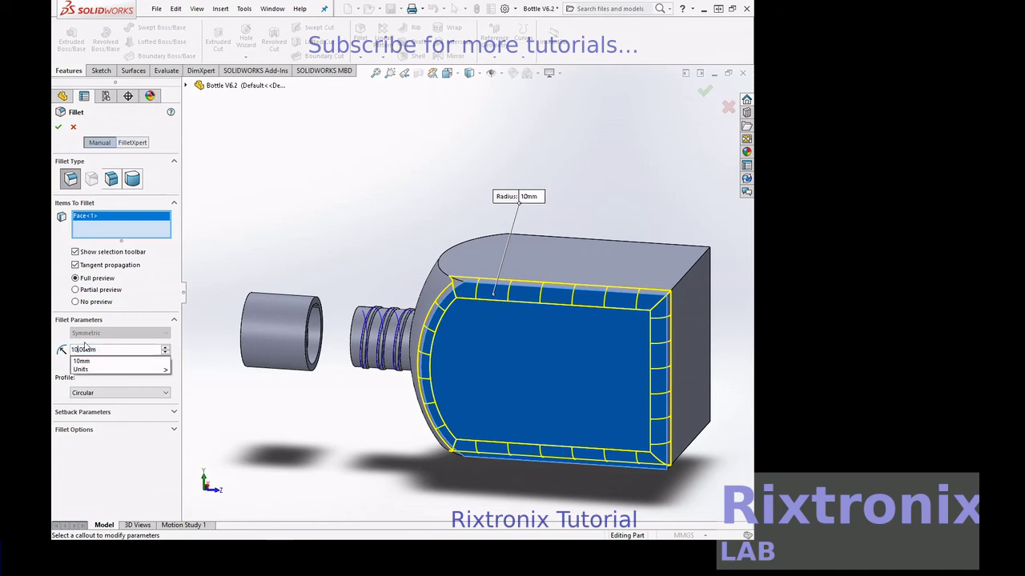
key("BackSpace")
key("BackSpace")
type("2")
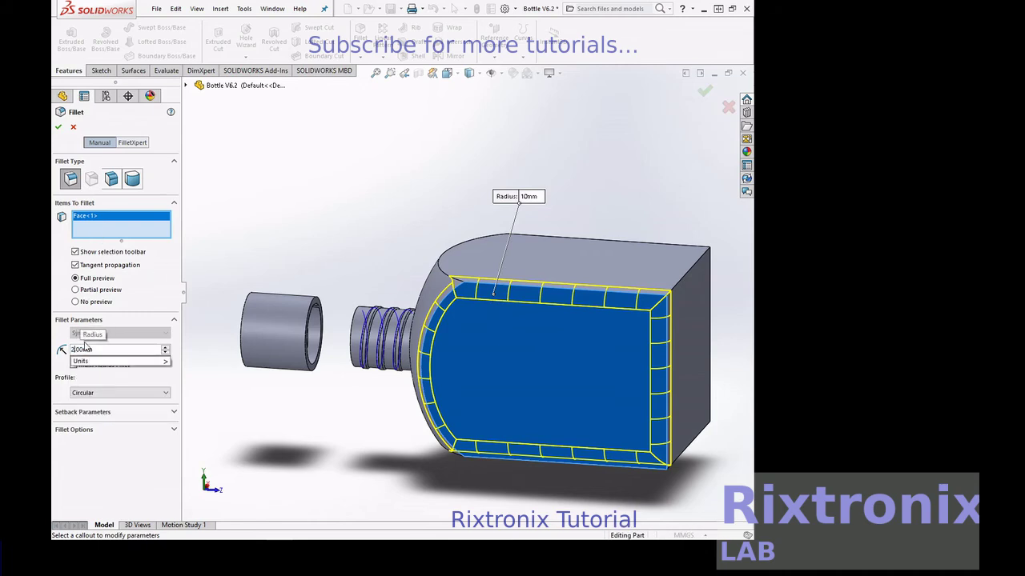
key("Return")
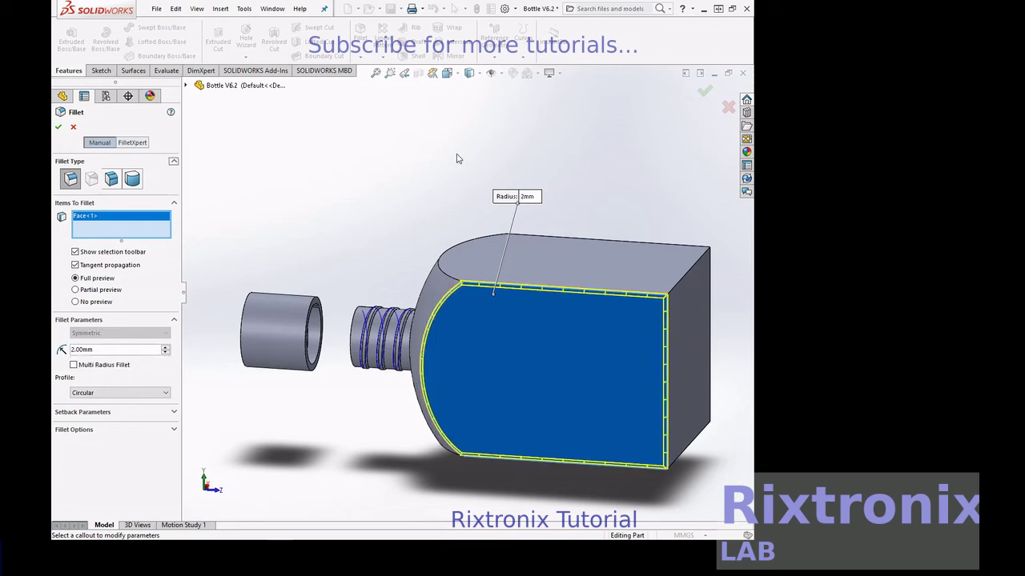
left_click(562, 242)
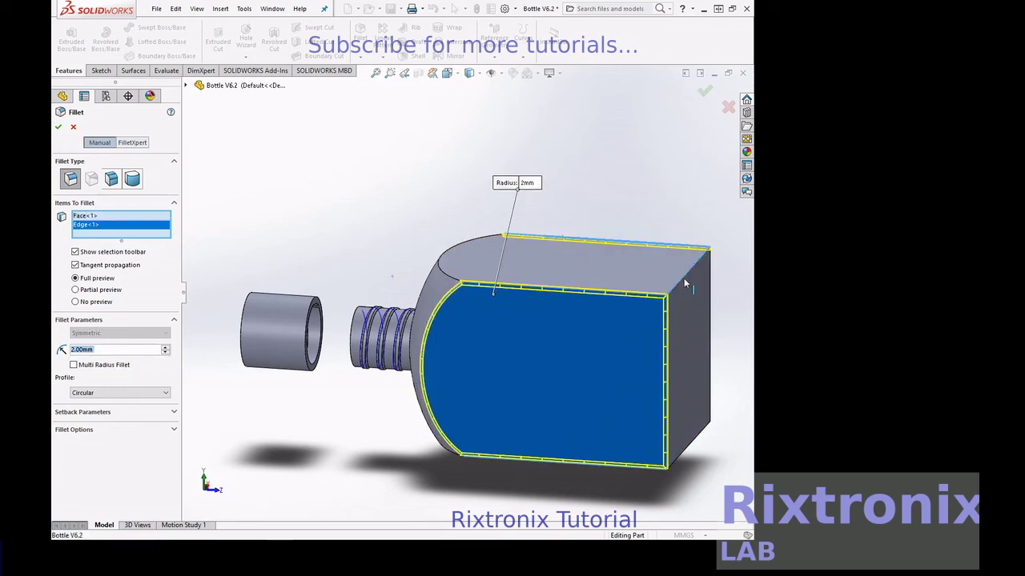
left_click(684, 278)
left_click(707, 426)
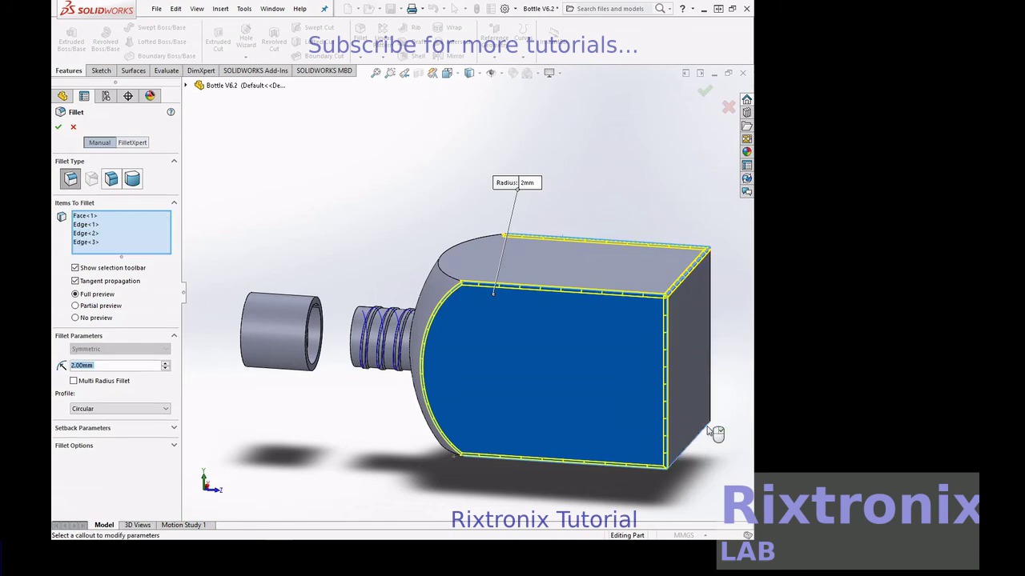
left_click(709, 369)
Add the slot's edge loop and the bottom edge, then create Fillet1
right_click(698, 193)
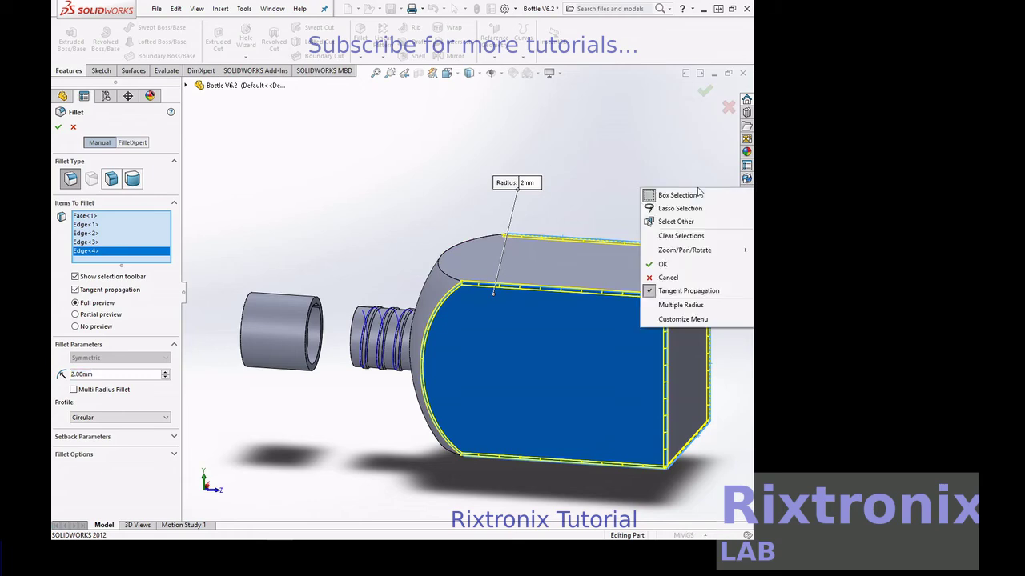
mouse_move(684, 250)
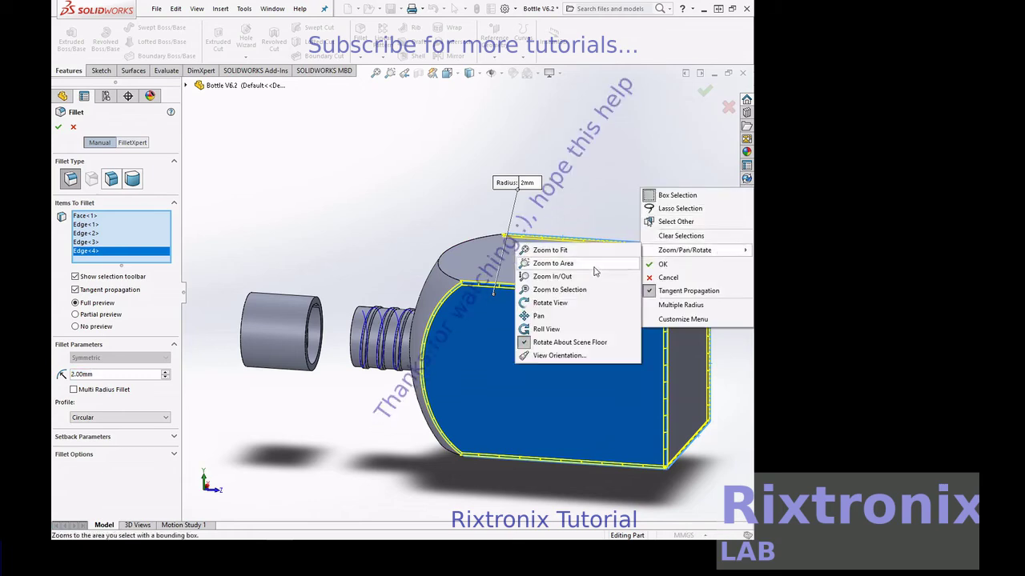
left_click(581, 302)
left_click_drag(592, 199, 601, 123)
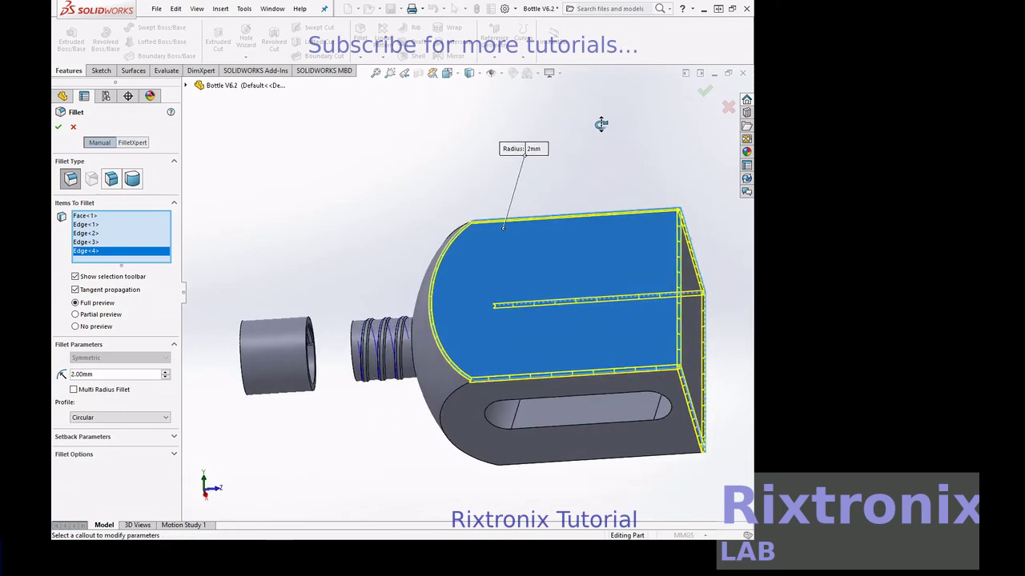
mouse_move(469, 515)
left_mouse_down()
mouse_move(433, 446)
mouse_move(434, 419)
mouse_move(427, 446)
left_mouse_up()
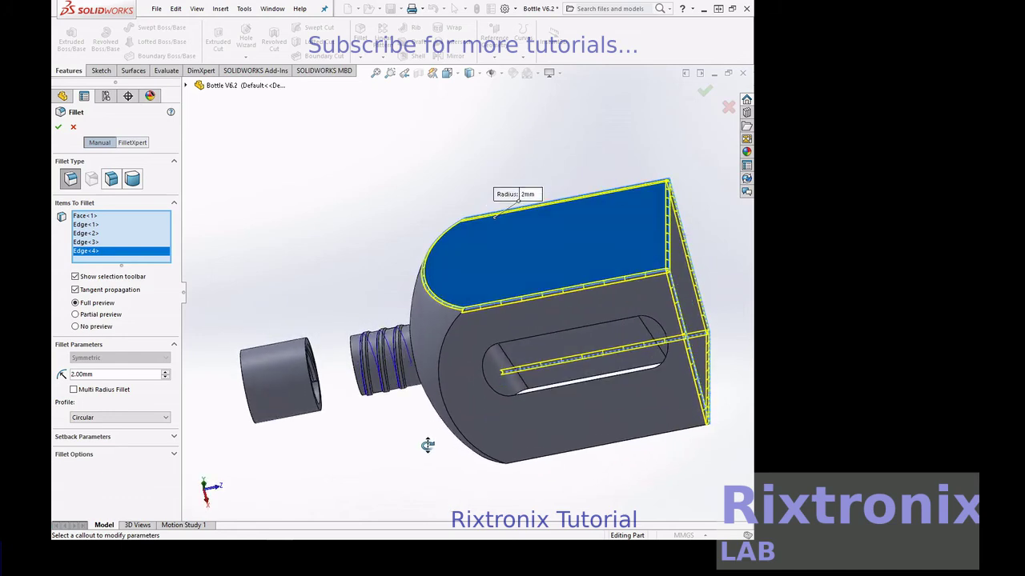
left_click(556, 337)
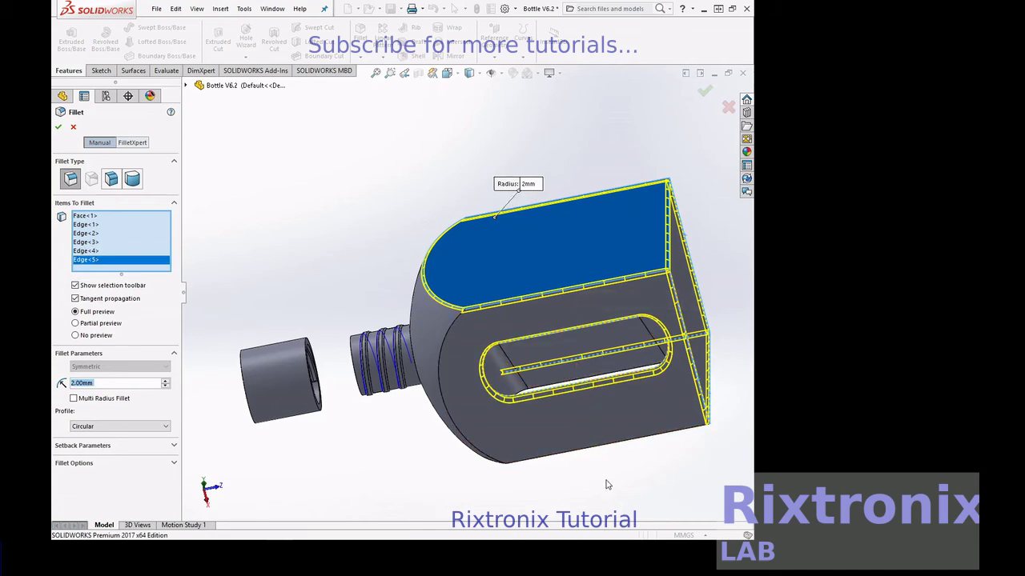
left_click(627, 446)
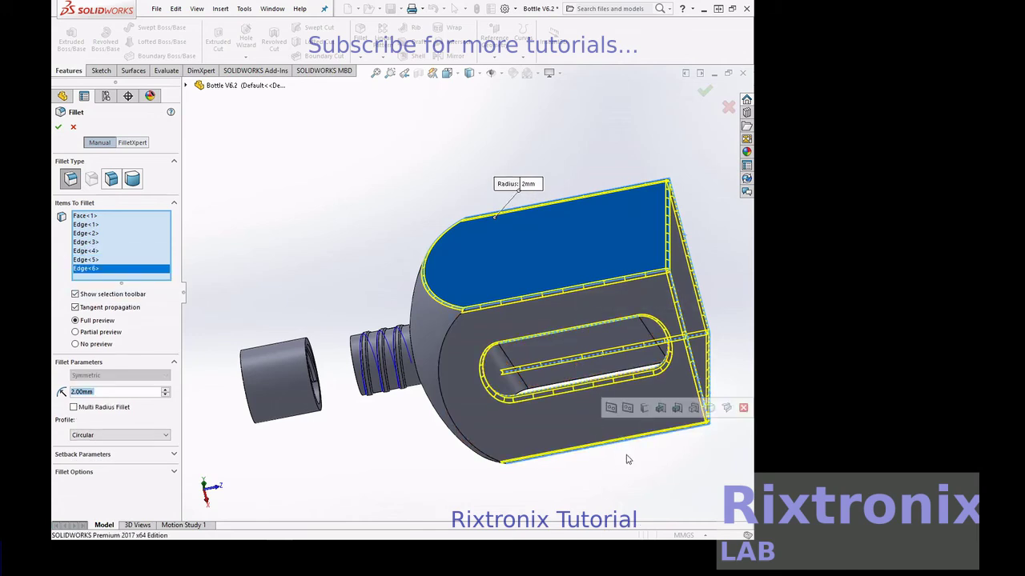
key("Return")
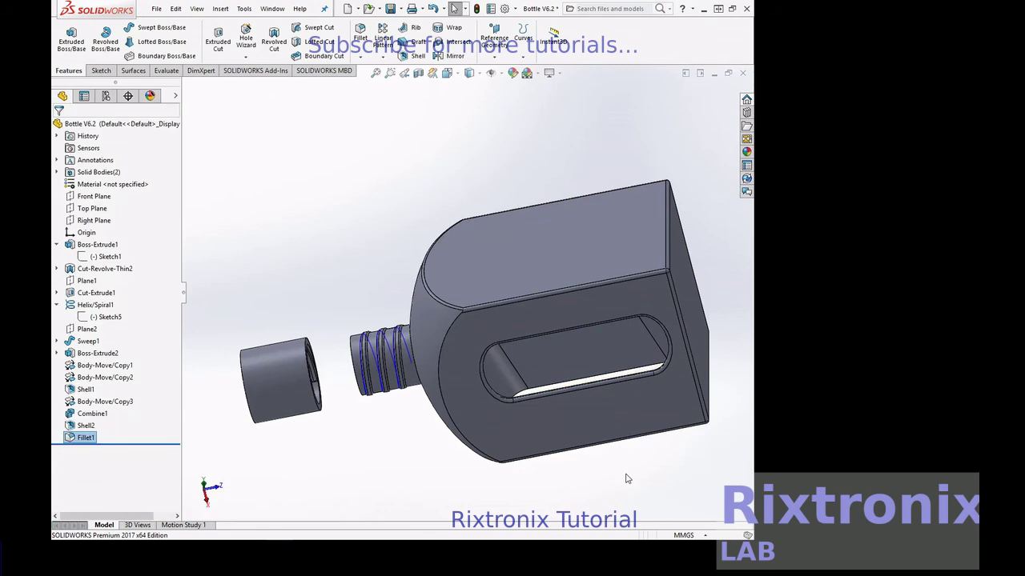
right_click(626, 478)
mouse_move(670, 264)
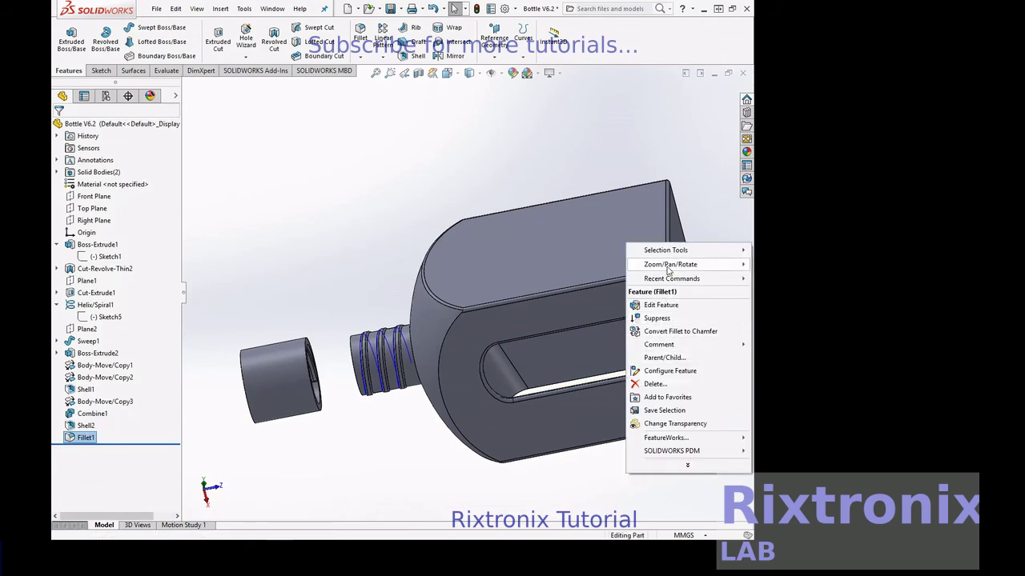
Rotate the bottle upright with the cap above the threaded neck
left_click(535, 317)
mouse_move(414, 485)
left_mouse_down()
mouse_move(414, 411)
mouse_move(601, 259)
mouse_move(554, 241)
left_mouse_up()
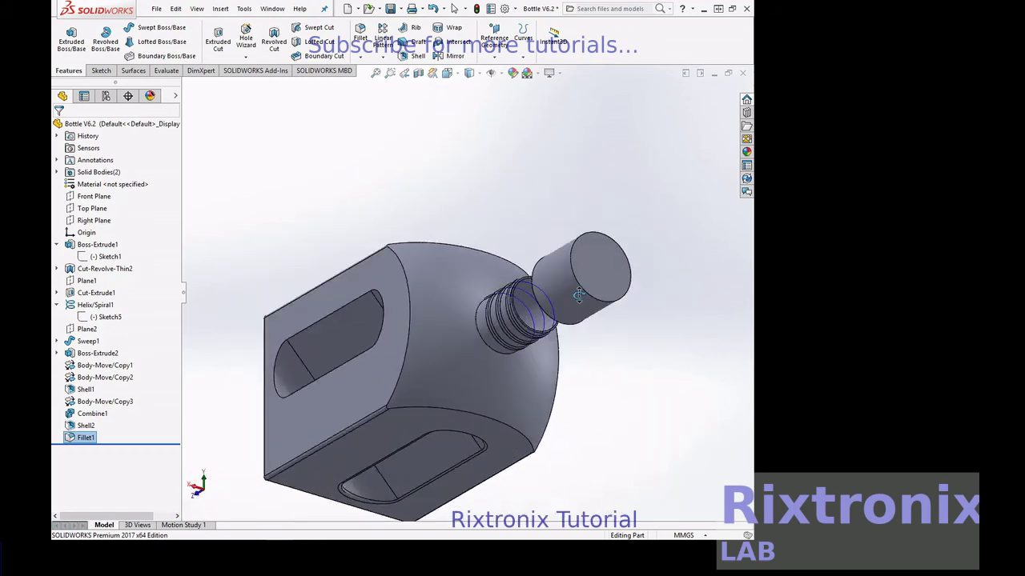
left_click_drag(553, 241, 534, 231)
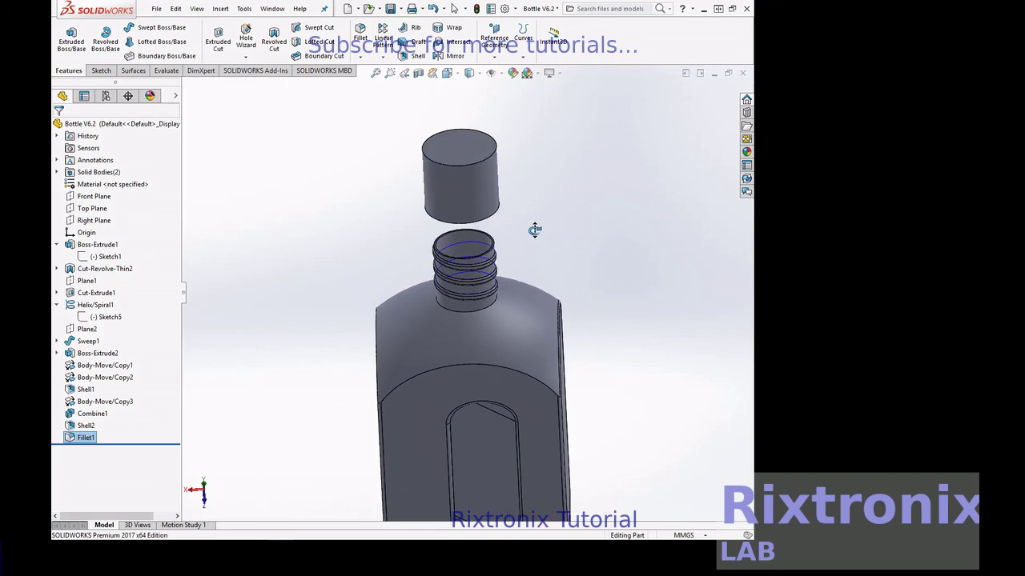
Fillet the cap's top rim edge with a 2 mm radius
left_click(219, 10)
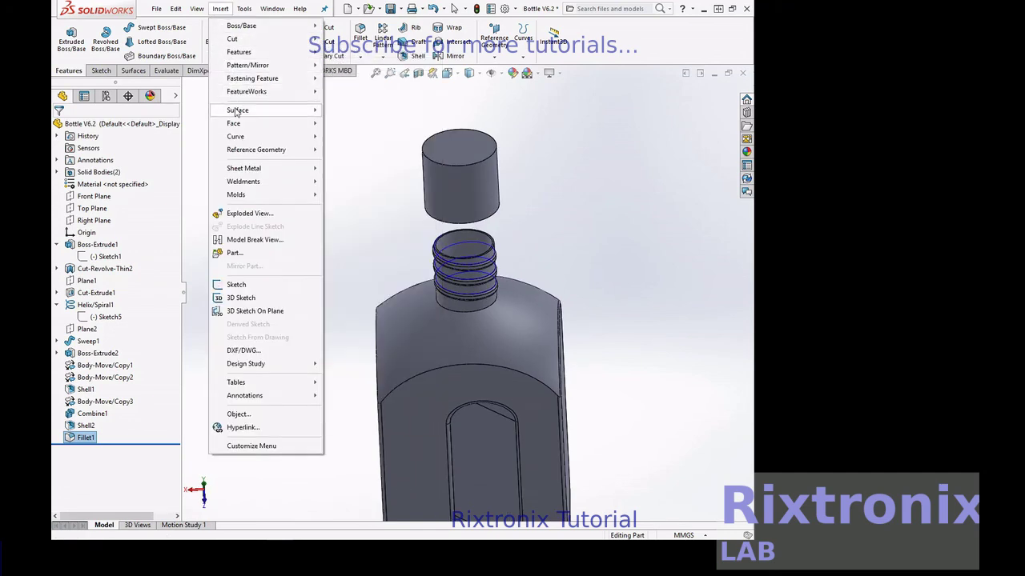
mouse_move(238, 111)
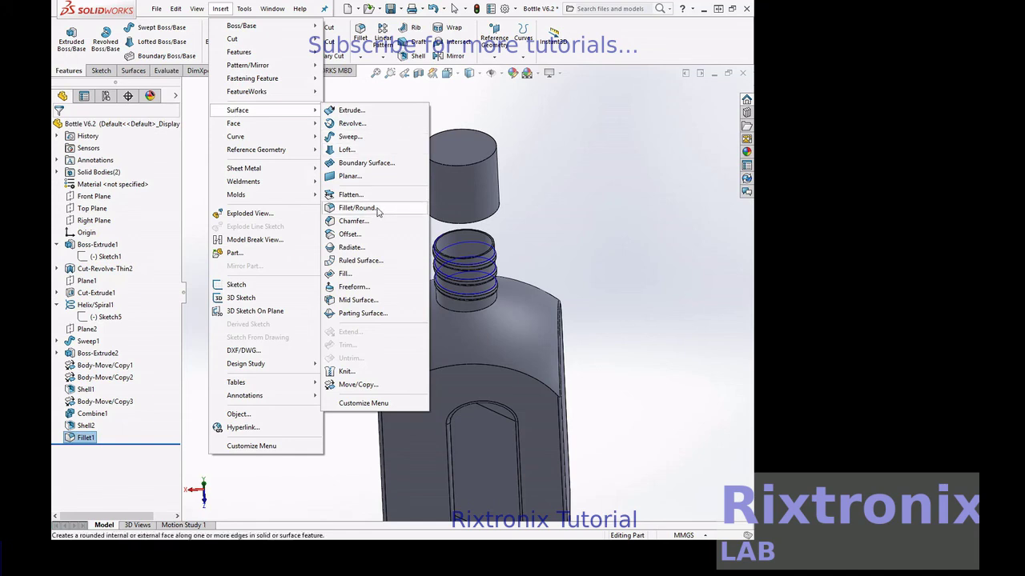
left_click(379, 211)
left_click(449, 167)
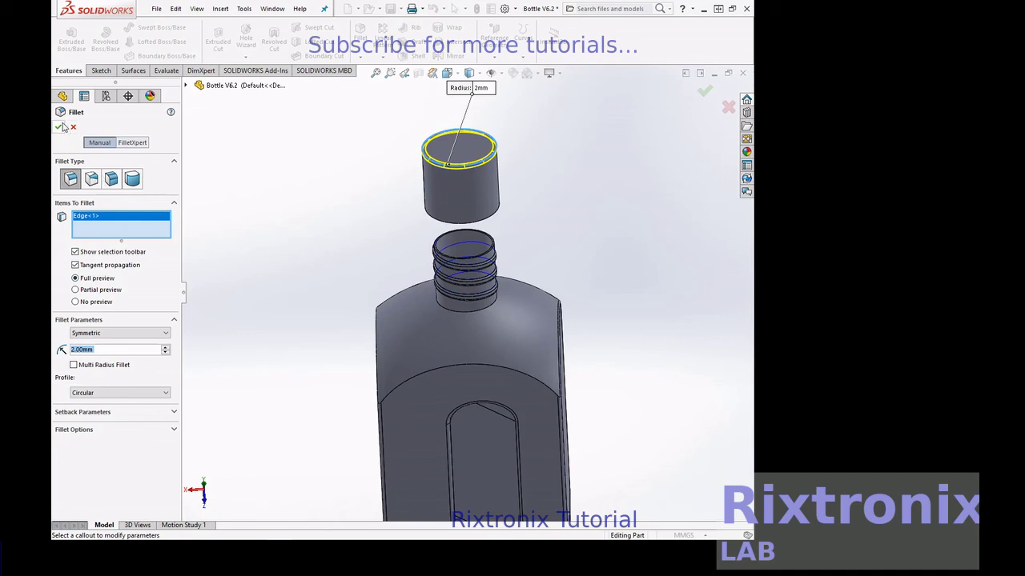
key("Return")
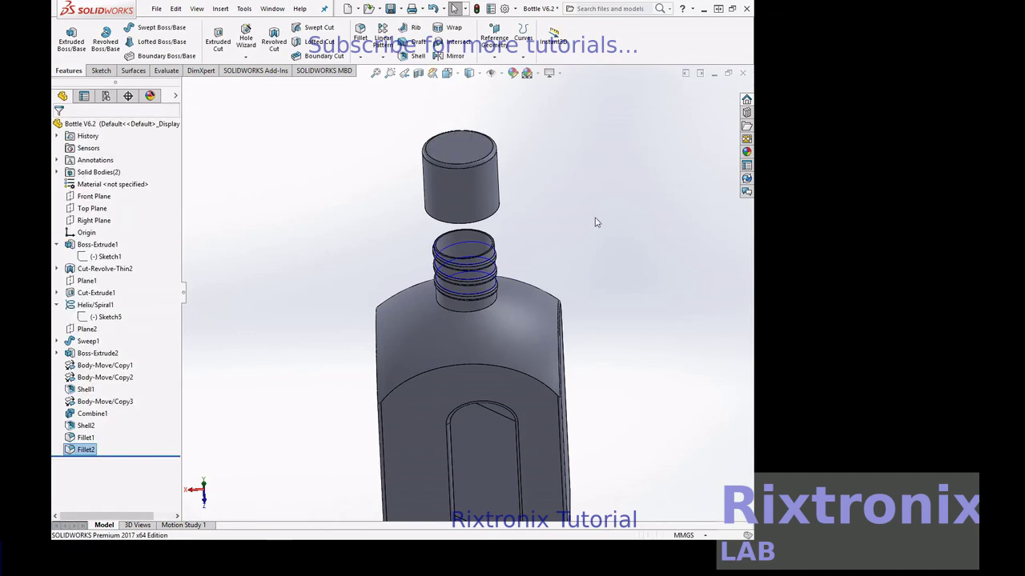
key("f")
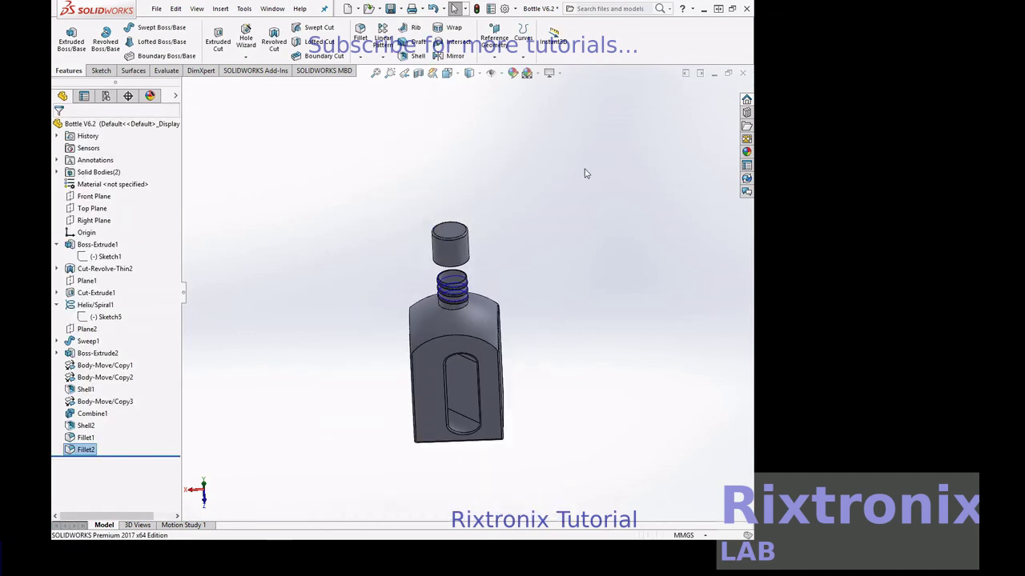
Apply the yellow medium-gloss plastic appearance from Appearances > Plastic to the whole part
left_click(376, 73)
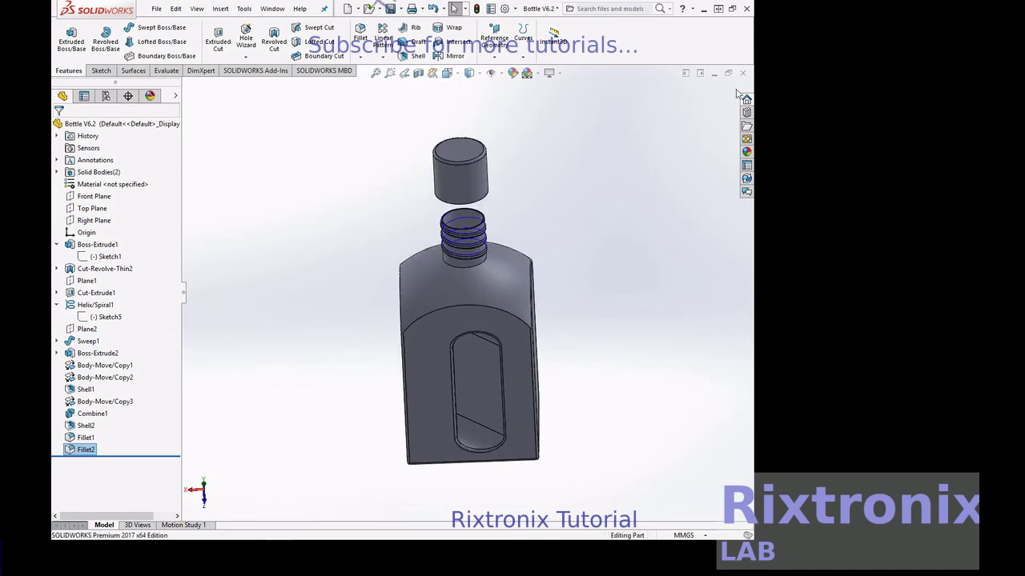
left_click(748, 154)
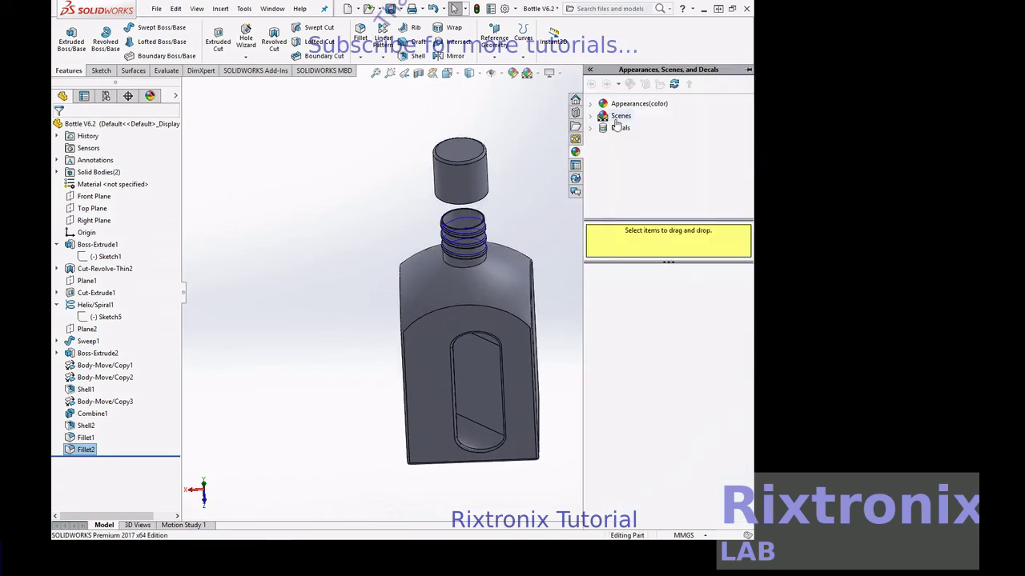
left_click(591, 103)
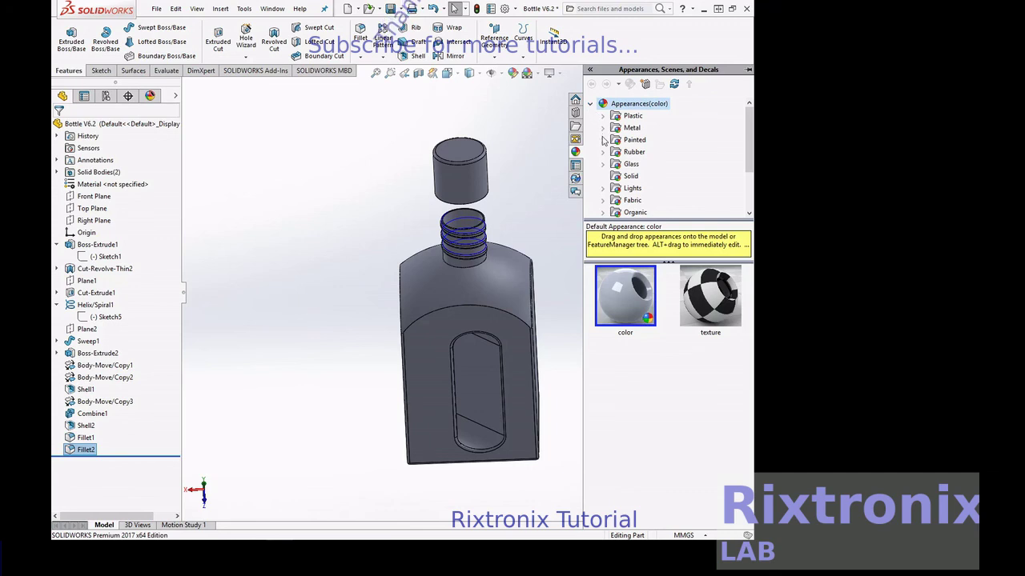
left_click(604, 117)
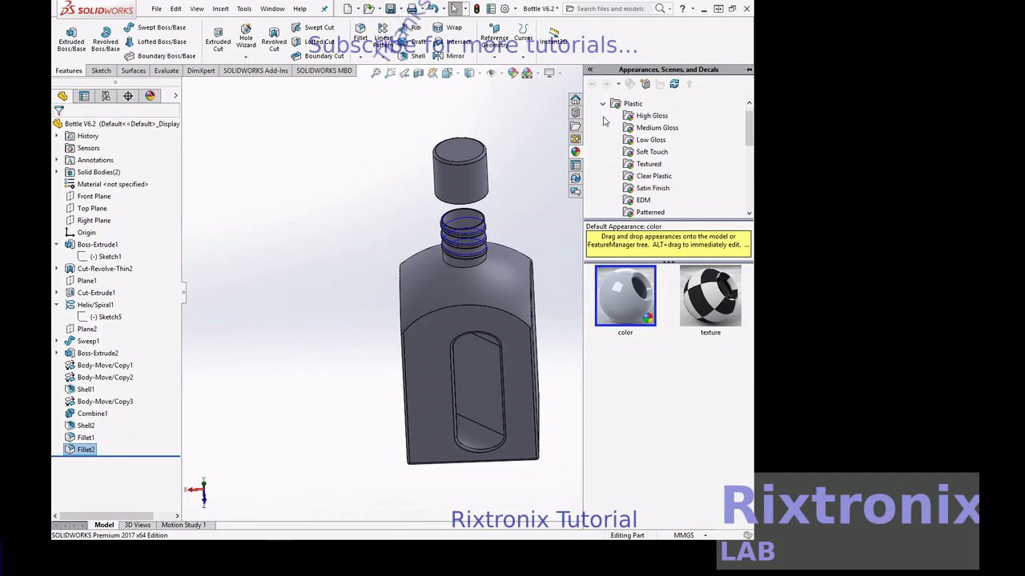
left_click(644, 128)
scroll(643, 404, "down", 5)
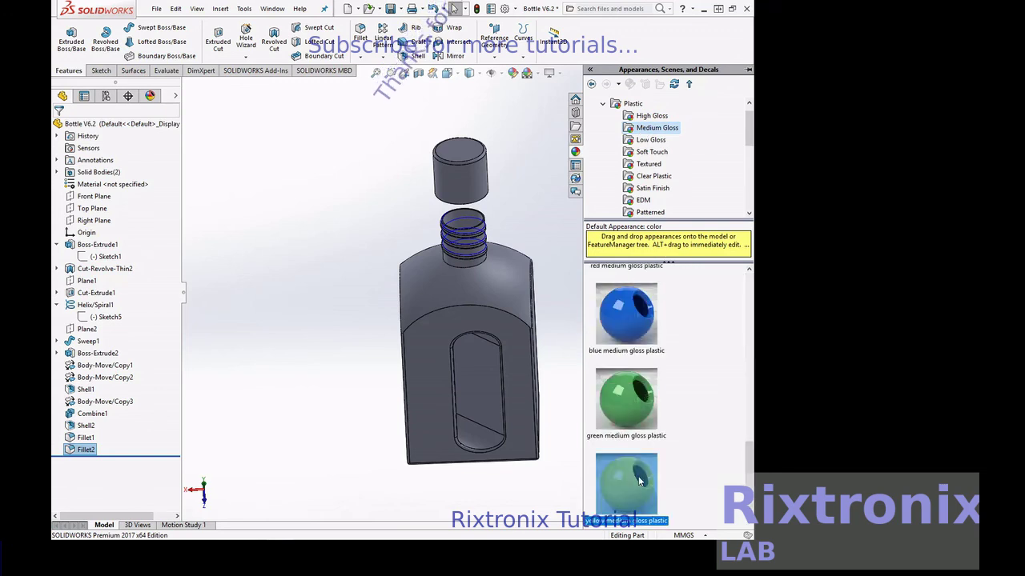
left_click_drag(626, 480, 496, 320)
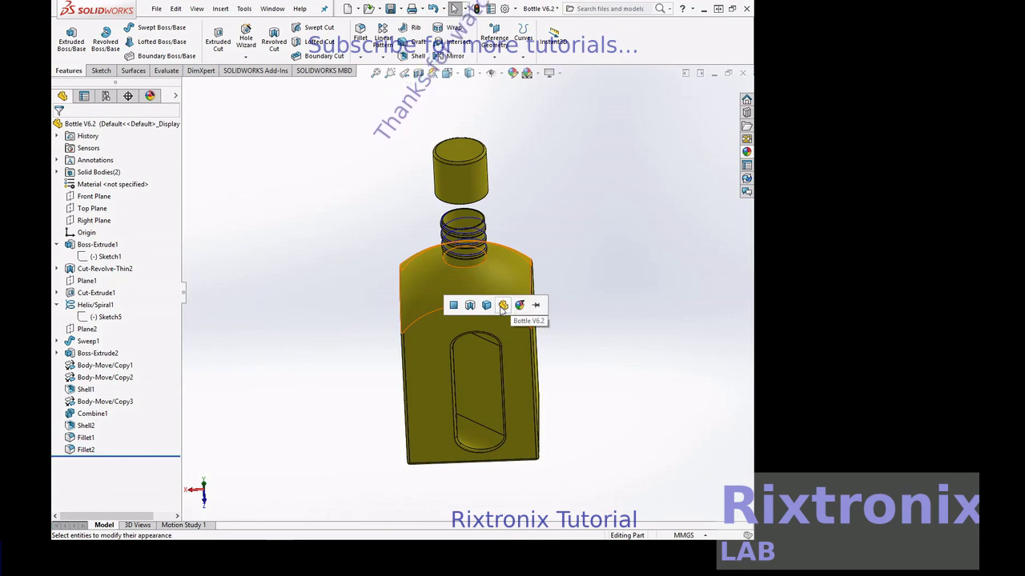
left_click(502, 305)
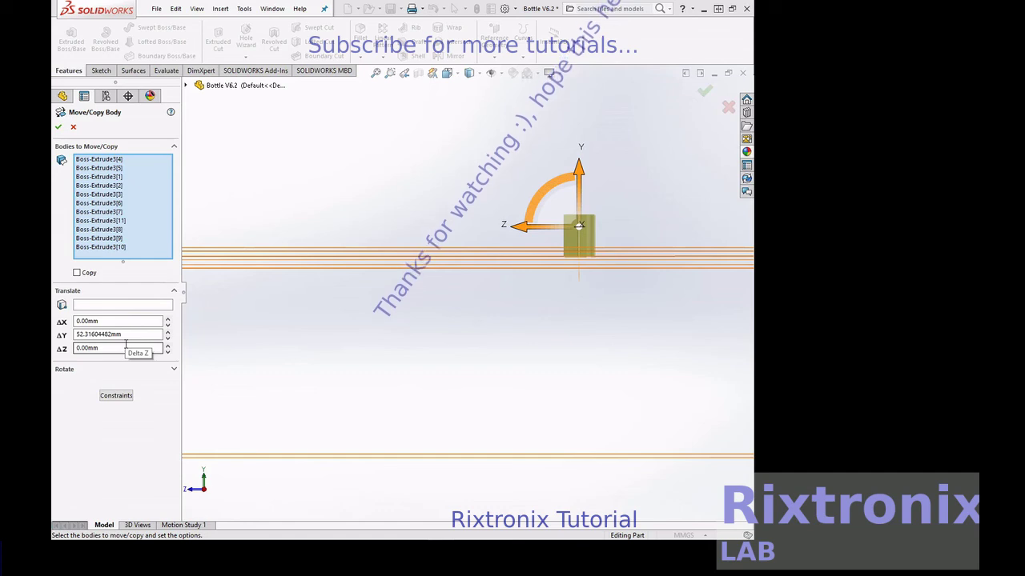
Confirm moving the eleven Boss-Extrude3 text bodies 52.316 mm along Y as Body-Move/Copy4
left_click(352, 260)
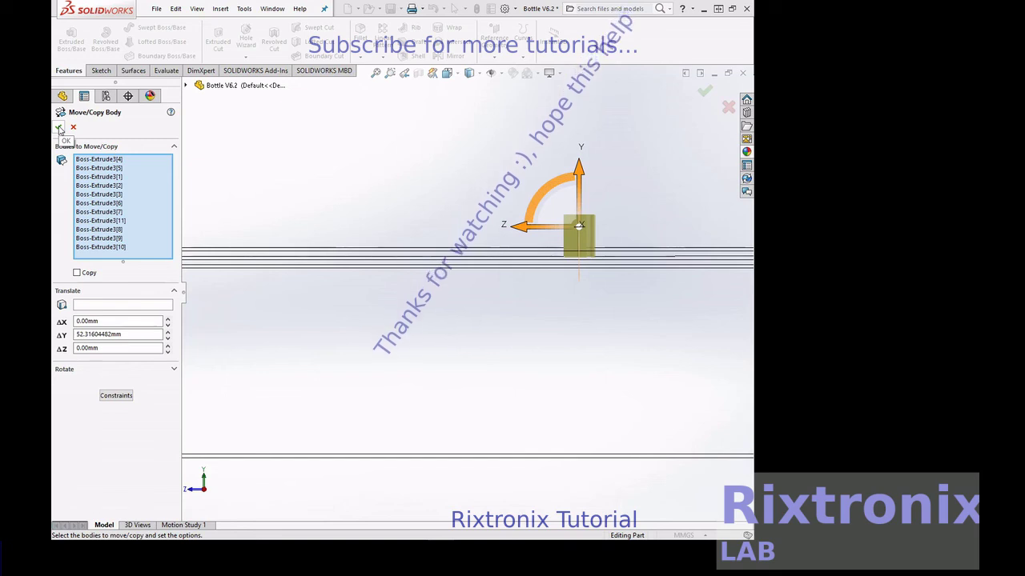
left_click(59, 128)
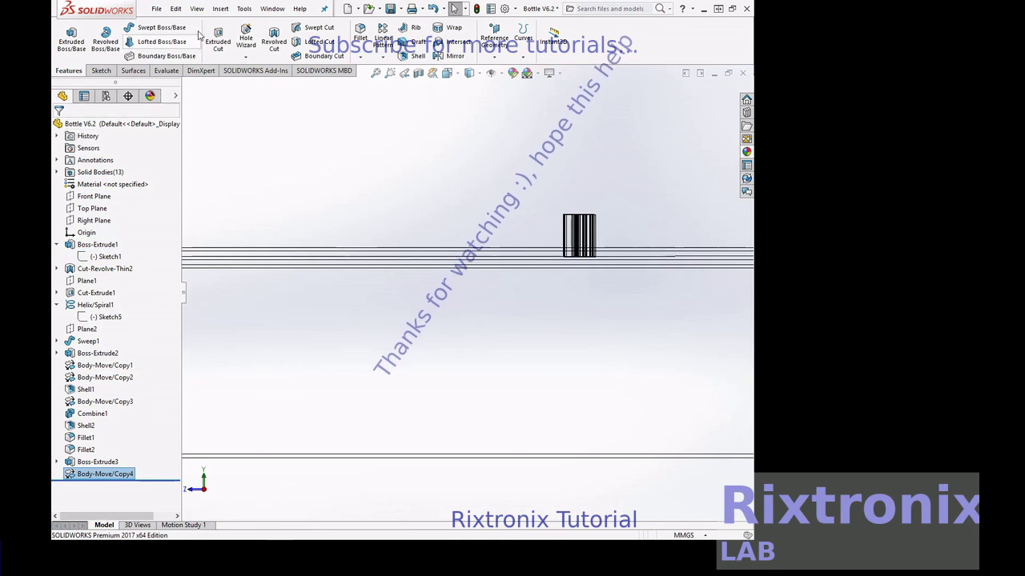
left_click(221, 9)
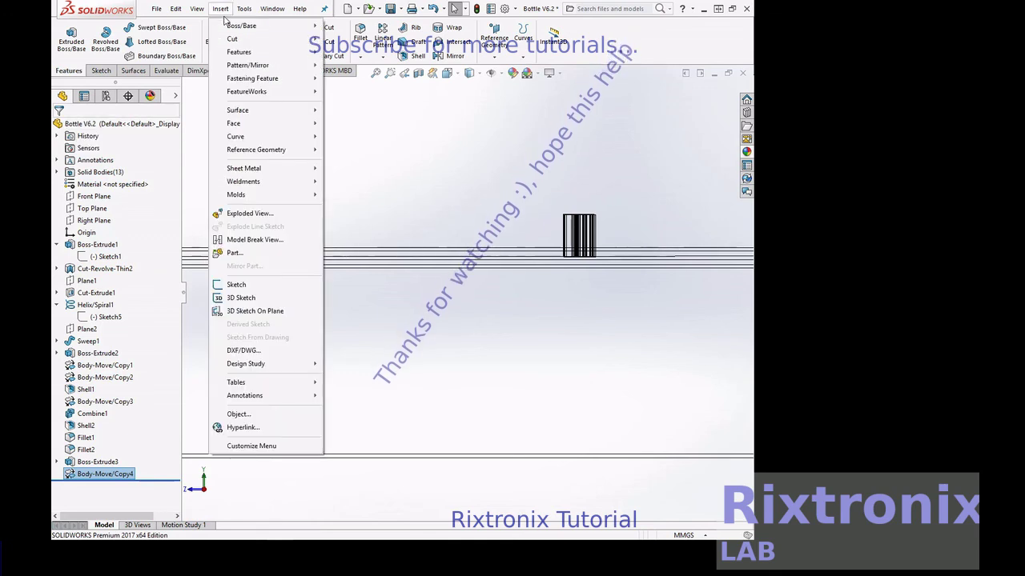
Set up a Combine subtract with Fillet1 as main body and the eleven text bodies, showing the preview
mouse_move(239, 52)
left_click(376, 305)
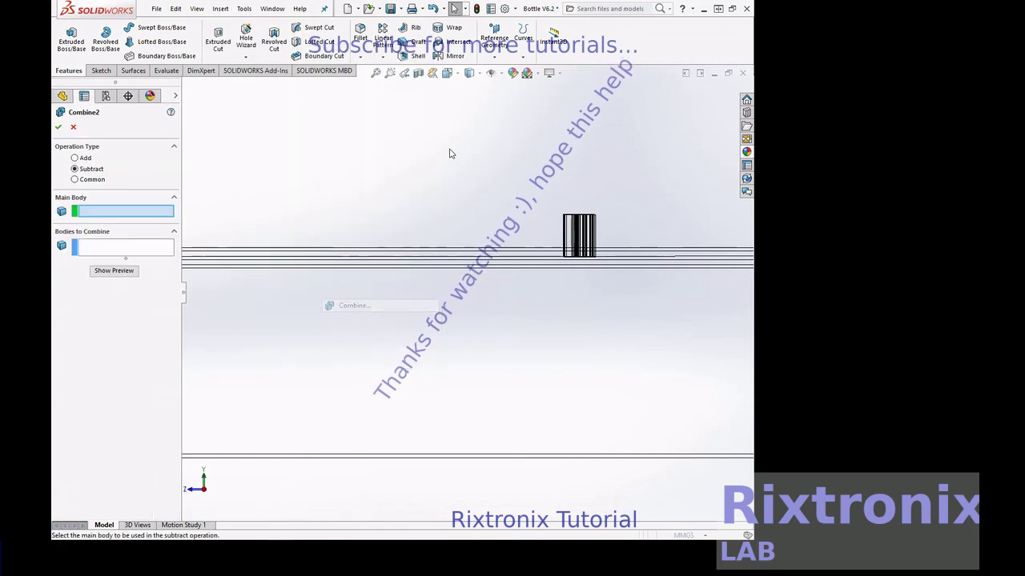
left_click(366, 344)
left_click_drag(485, 163, 679, 294)
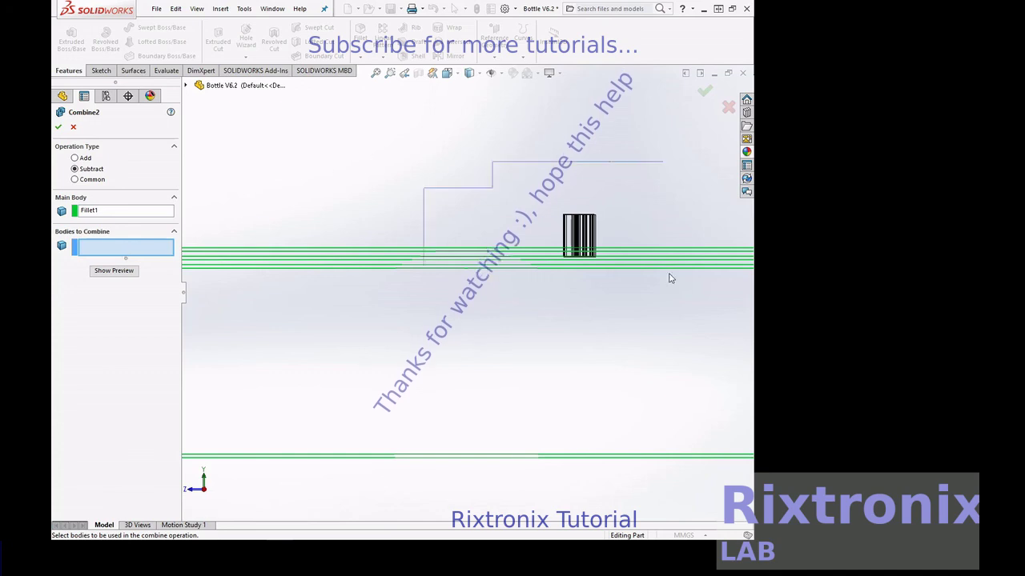
right_click(654, 161)
left_click(114, 359)
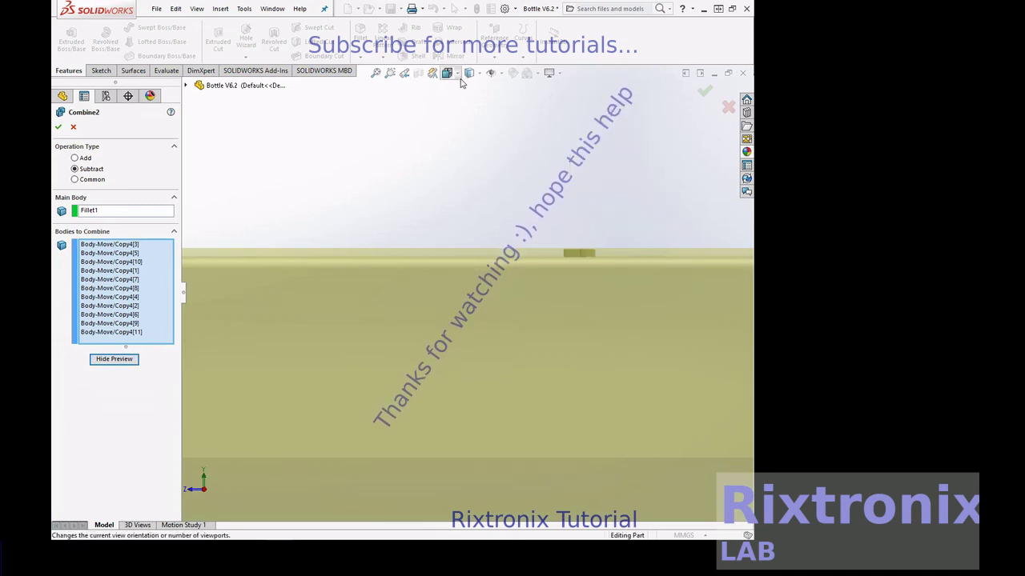
Rotate the view to inspect the lettering recessed into the bottle's side
right_click(540, 149)
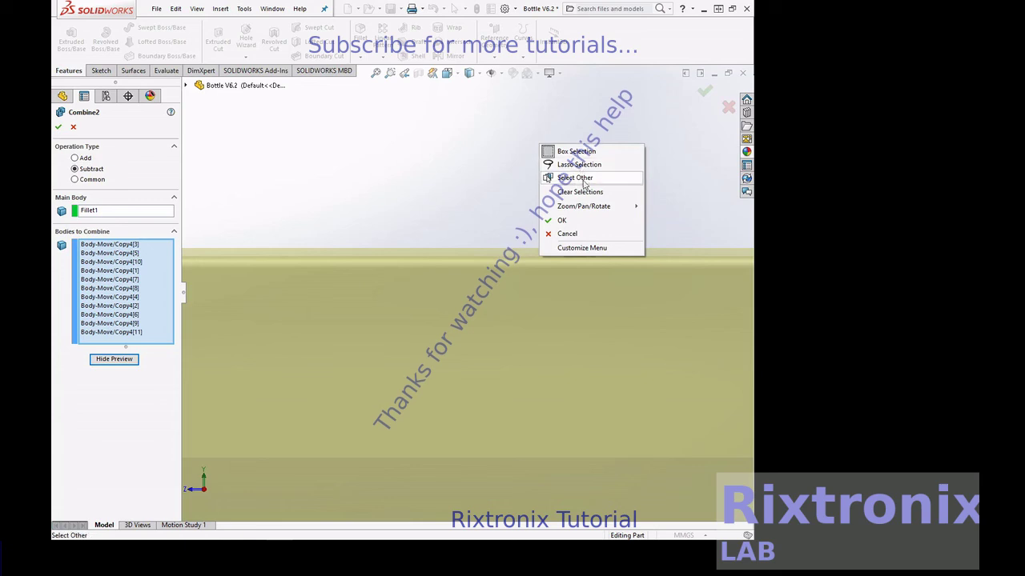
left_click(468, 259)
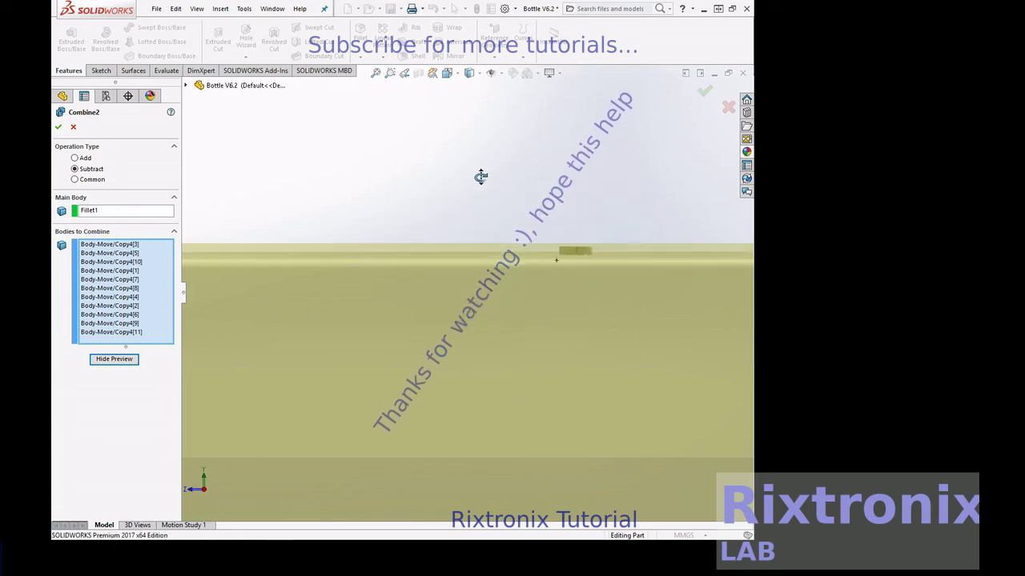
left_click_drag(480, 176, 482, 197)
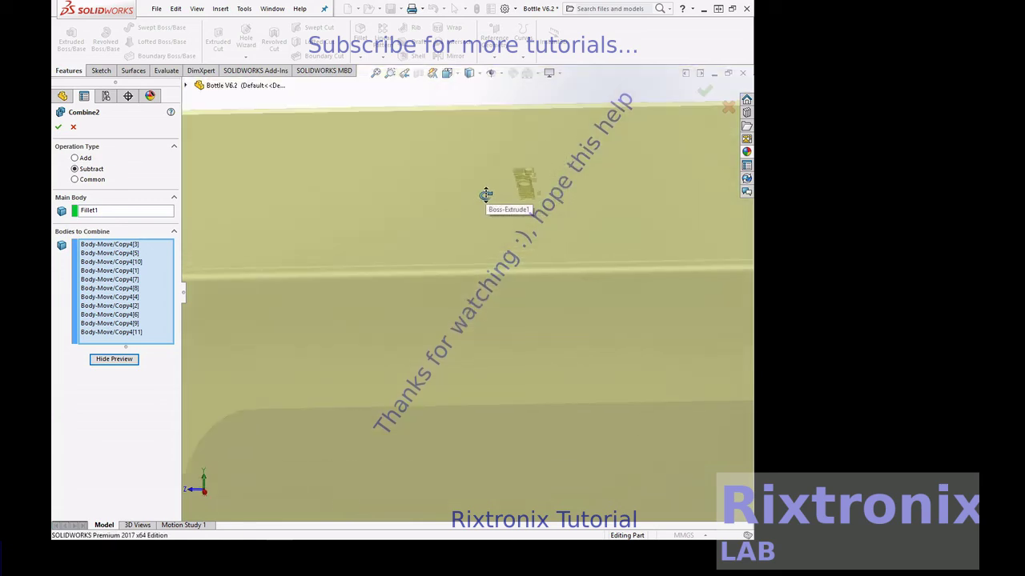
mouse_move(552, 86)
left_mouse_down()
mouse_move(561, 234)
mouse_move(549, 80)
mouse_move(515, 84)
mouse_move(446, 48)
mouse_move(433, 56)
mouse_move(508, 57)
mouse_move(549, 126)
mouse_move(560, 221)
mouse_move(549, 133)
left_mouse_up()
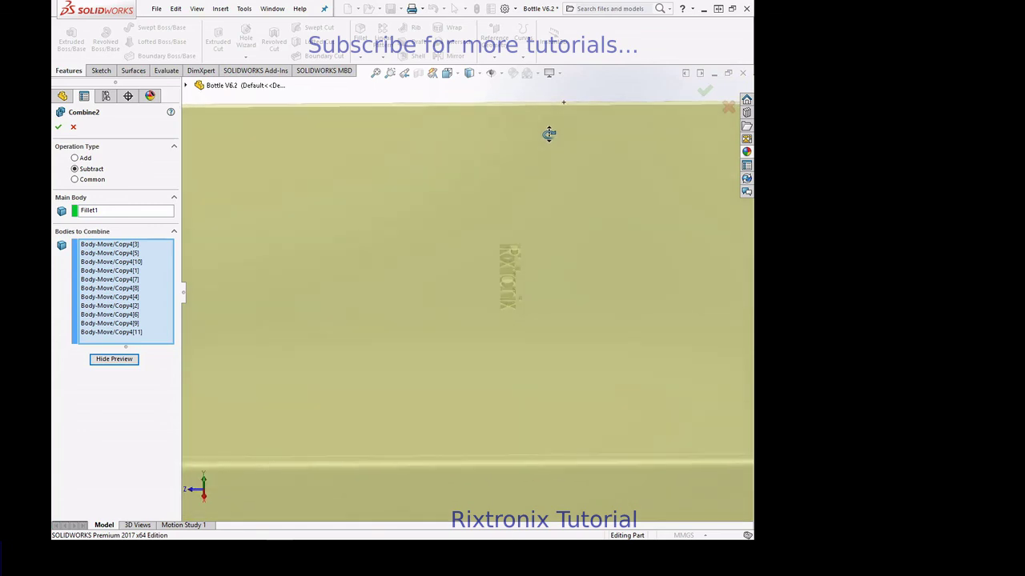